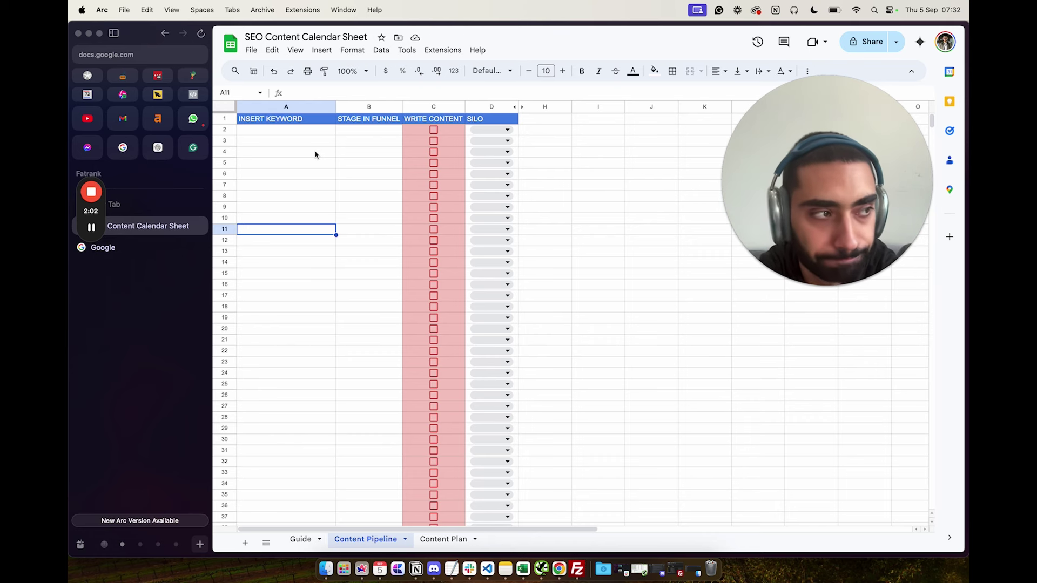
Enter the keyword "Teeth whitening near me" in cell A2 of the Content Pipeline sheet.
double_click(294, 130)
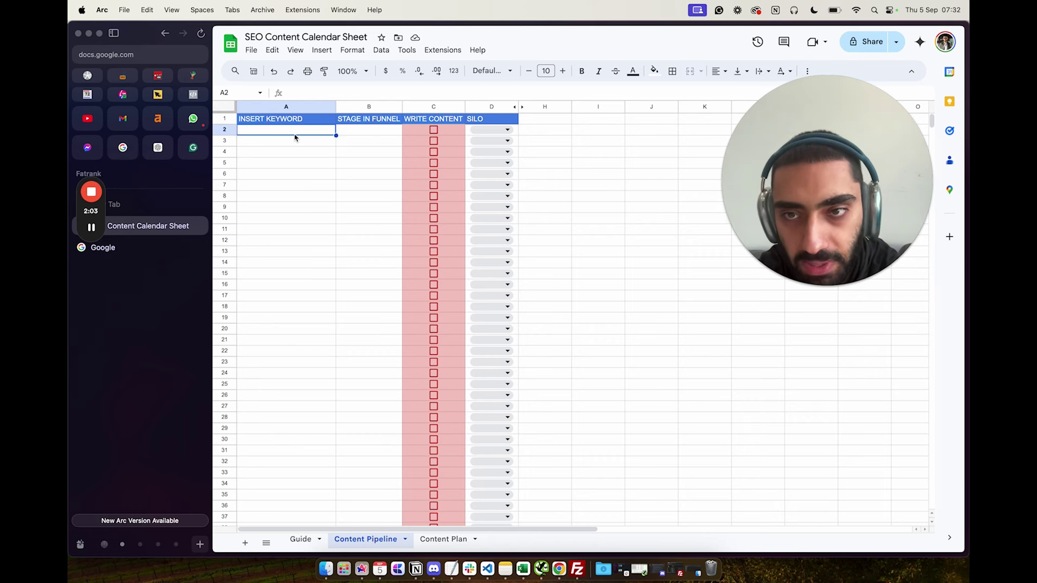
text(Tee)
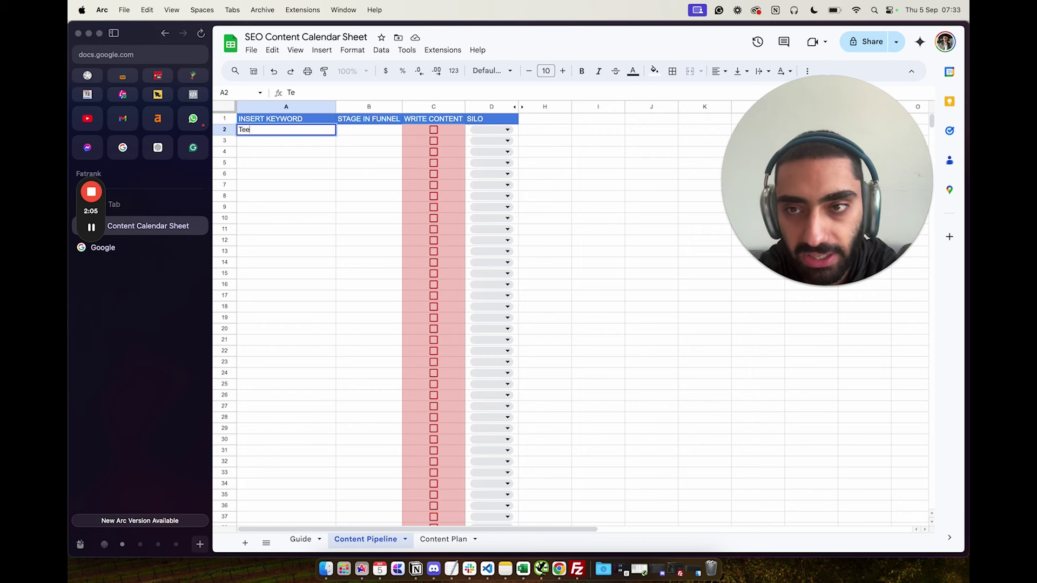
text(th whitening )
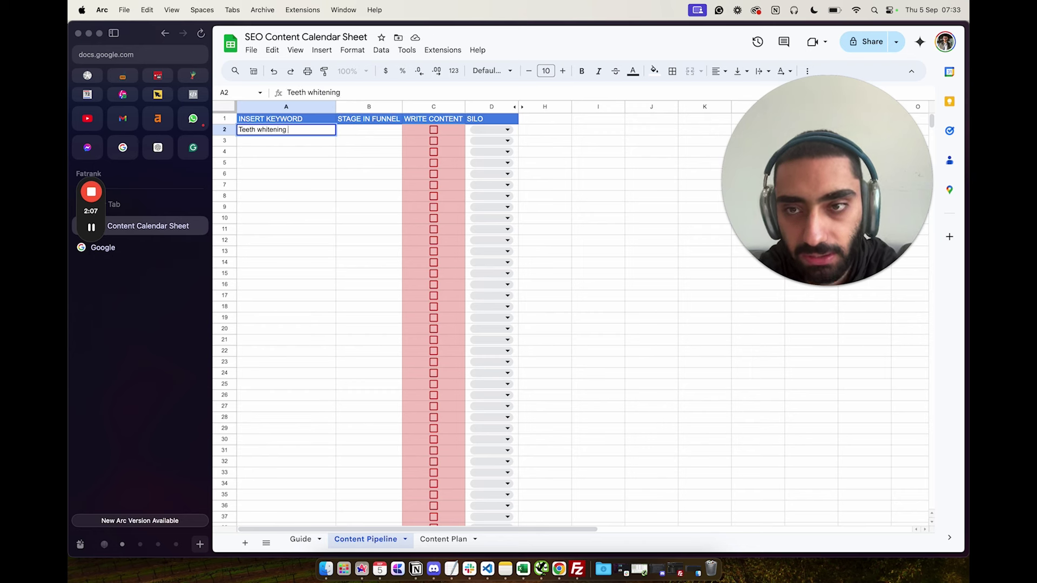
text(near me)
key(Return)
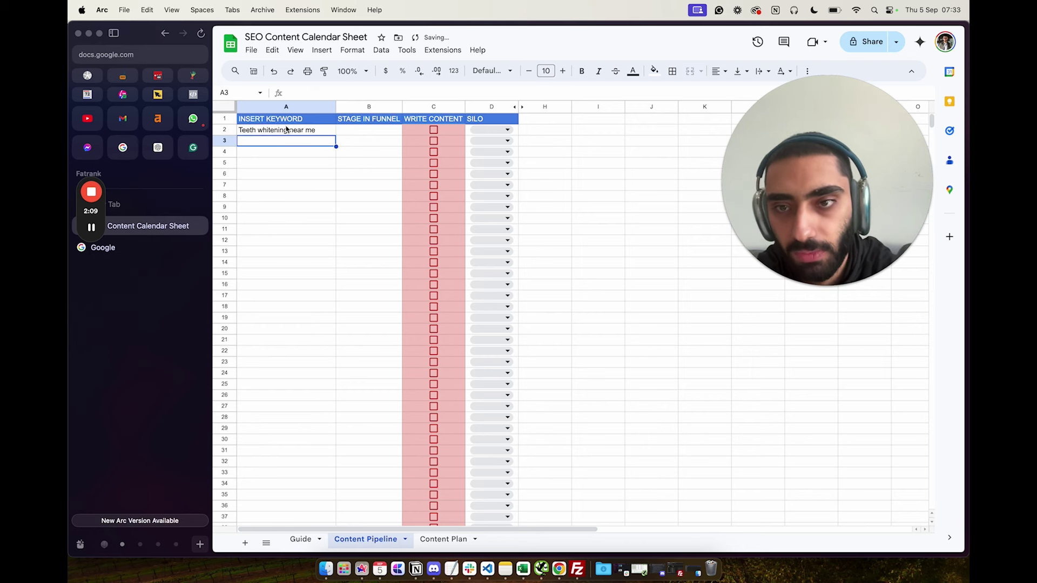
Paste the ARRAYFORMULA that classifies the column A keywords into B2 under STAGE IN FUNNEL, and compare A2 with its assigned stage.
click(378, 133)
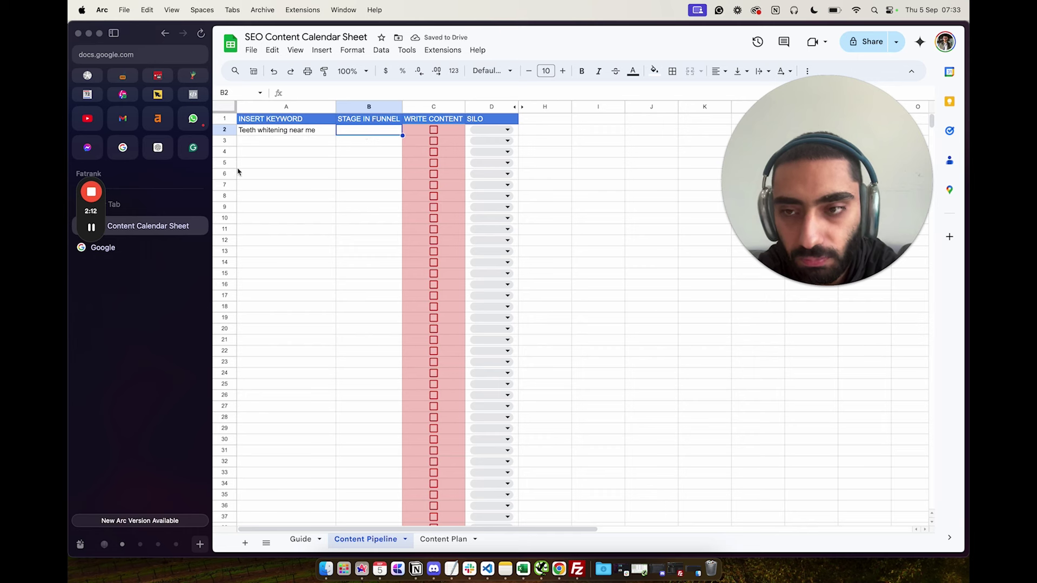
key(super+v)
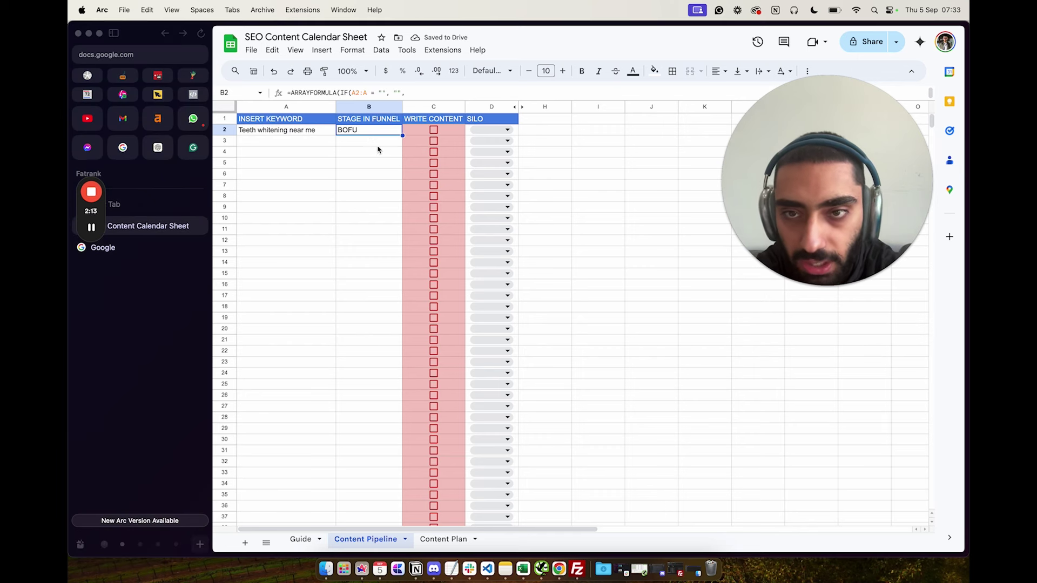
click(289, 133)
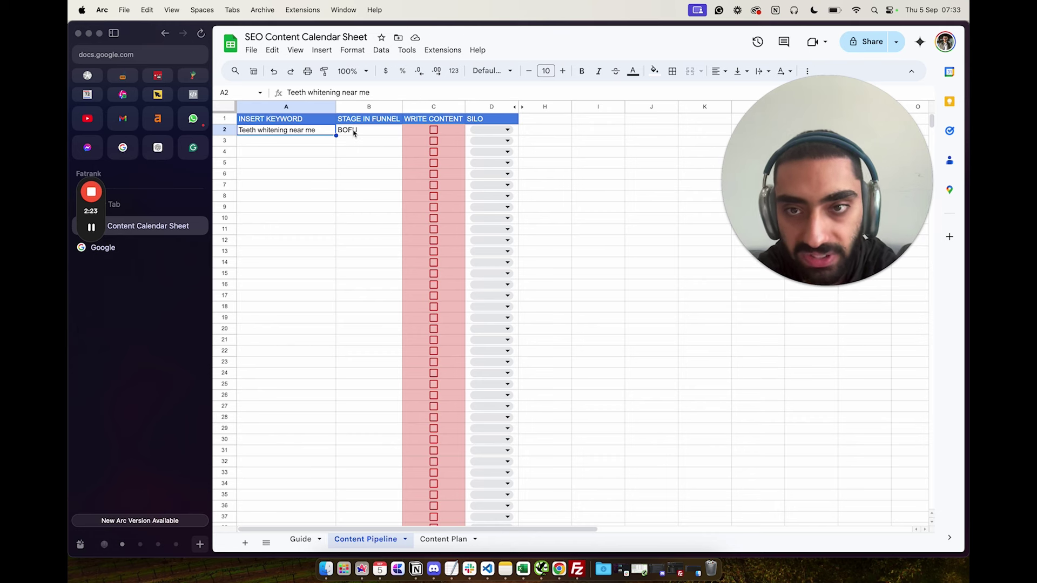
click(355, 134)
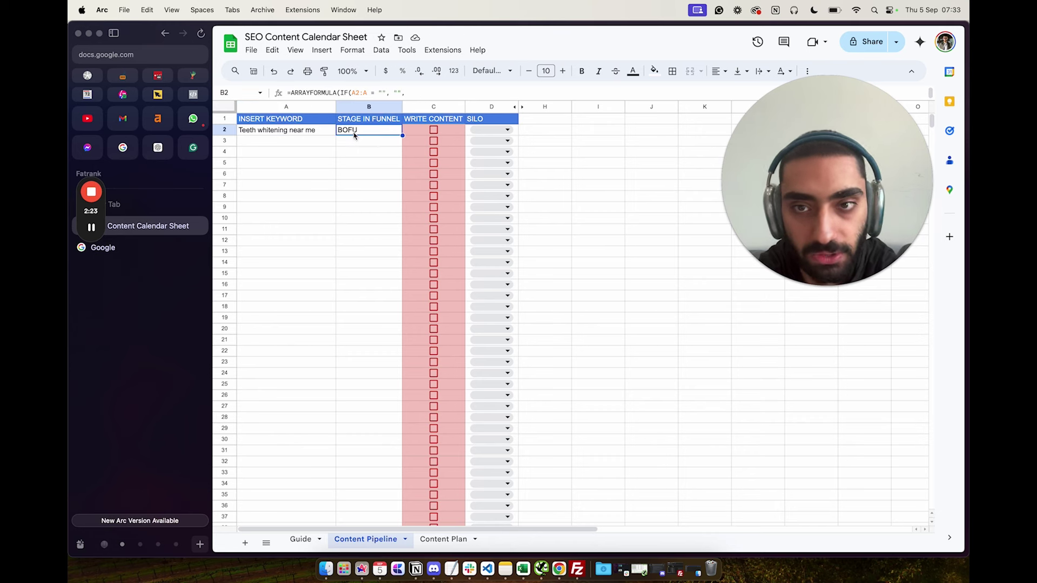
Enter the comparison keyword "apple teeth whitening vs samsugn teeth whitening" in cell A3.
click(307, 141)
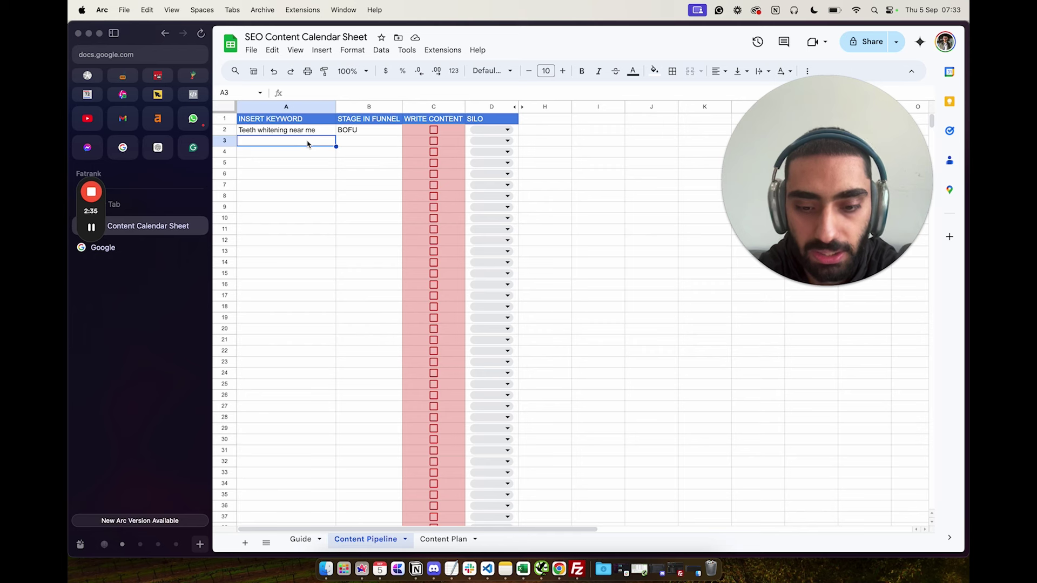
text(invi)
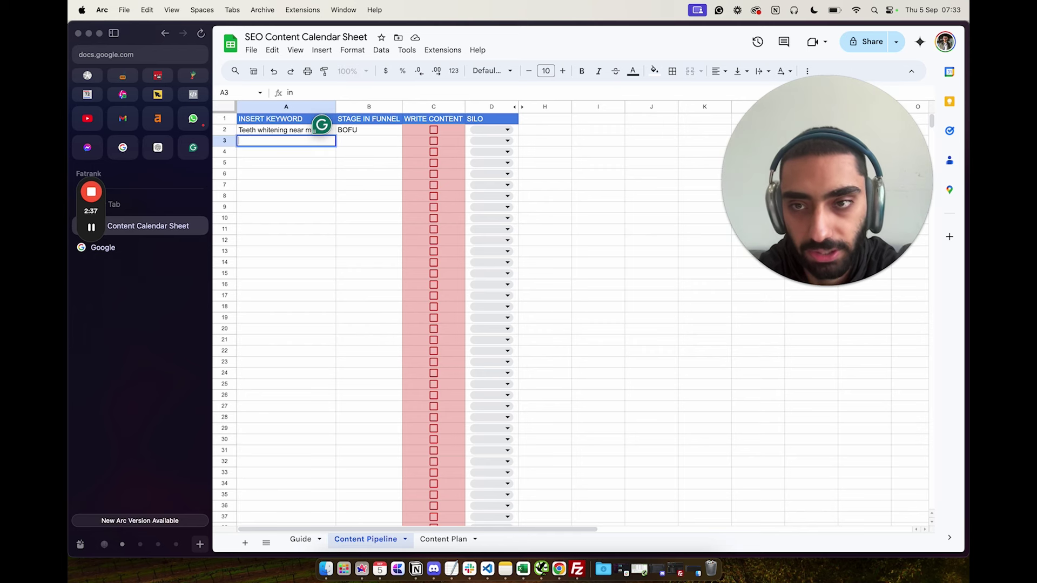
key(Escape)
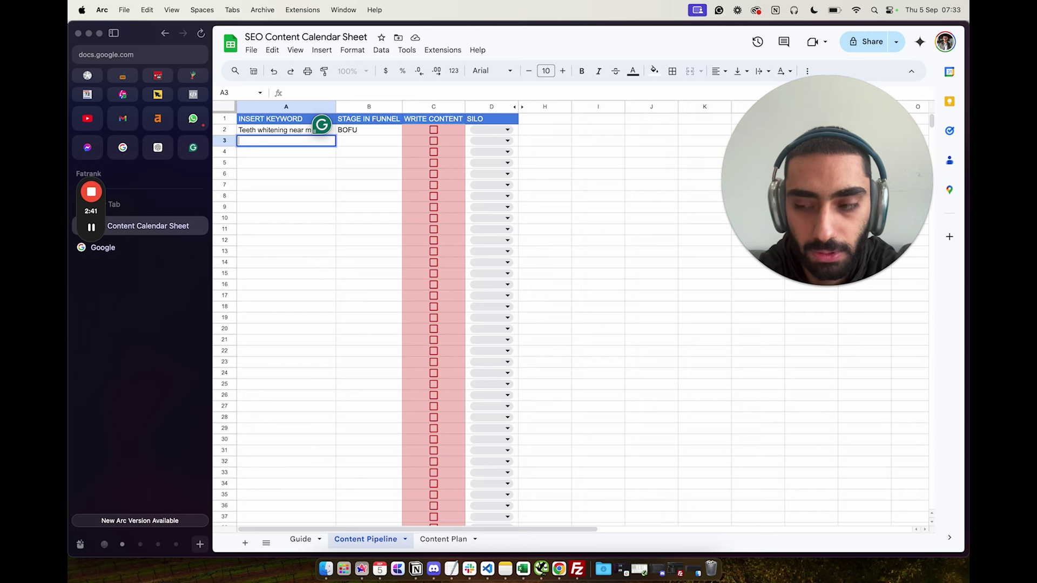
text(apple teeth whitening vs)
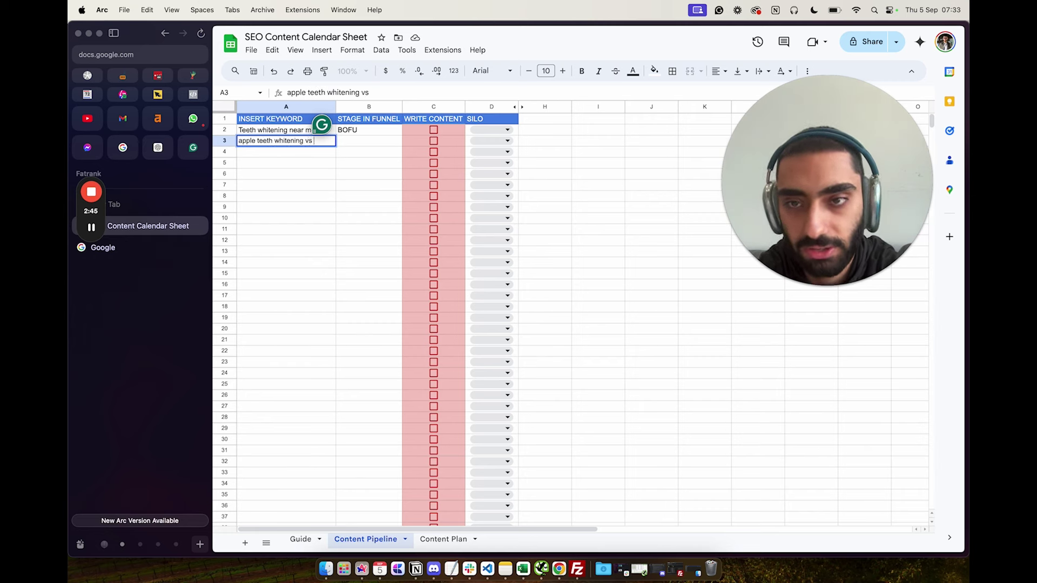
text( samus)
text(gn )
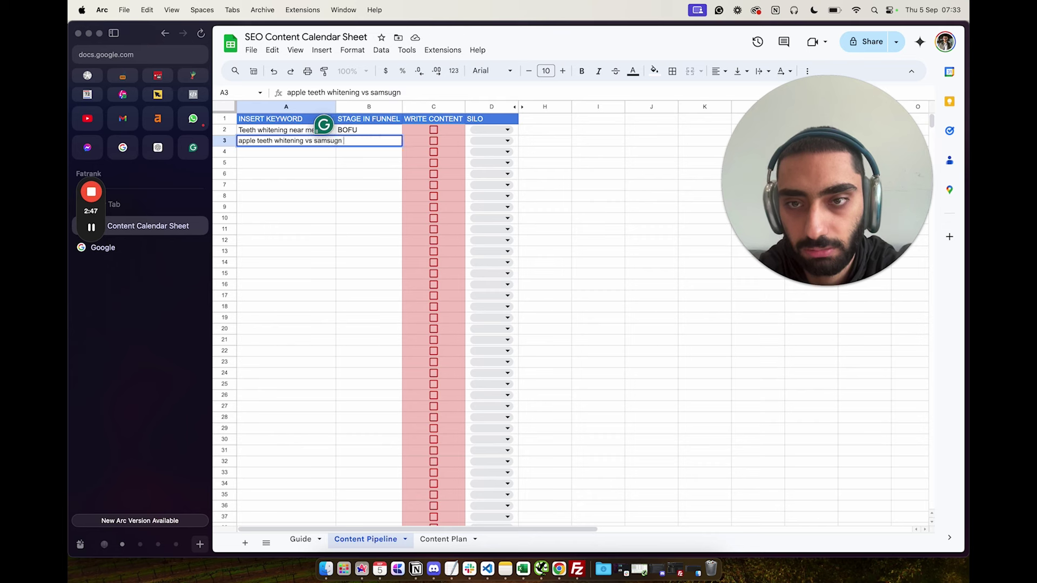
text(teeth w)
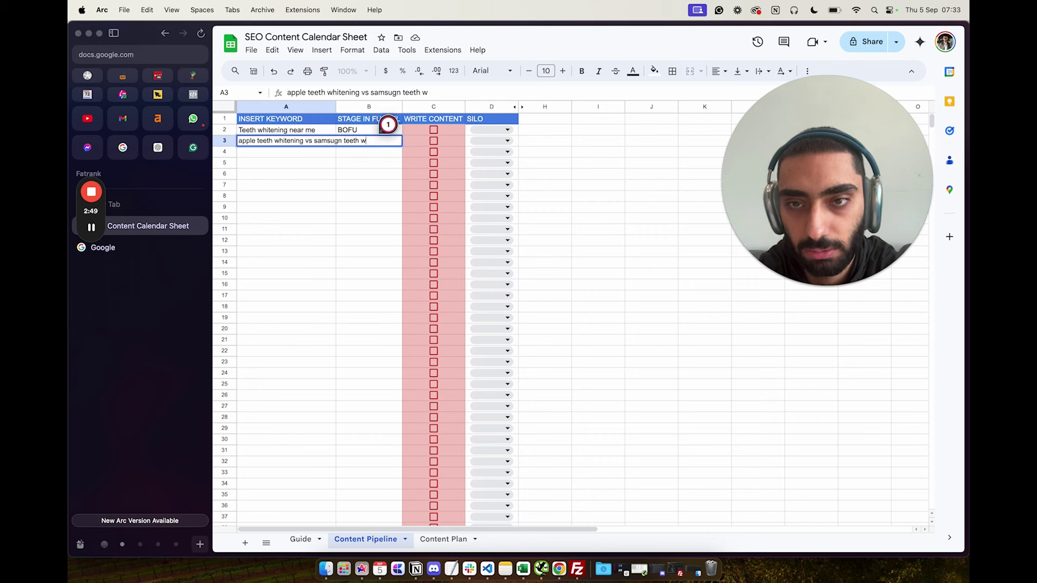
text(hitening)
key(Tab)
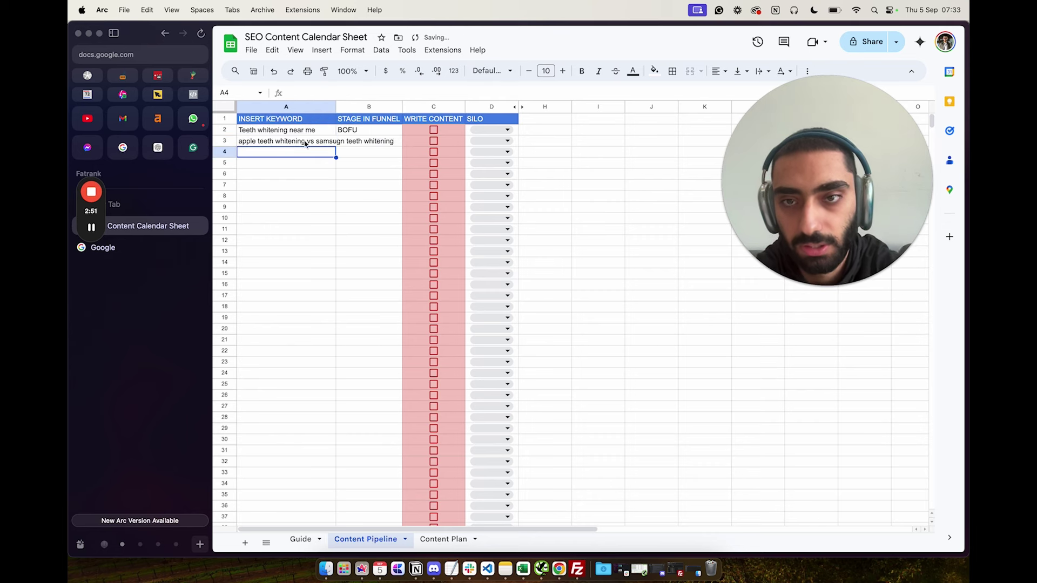
Fit the width of column A to its longest keyword.
text(MOFU)
key(Return)
drag(336, 107, 336, 106)
double_click(336, 106)
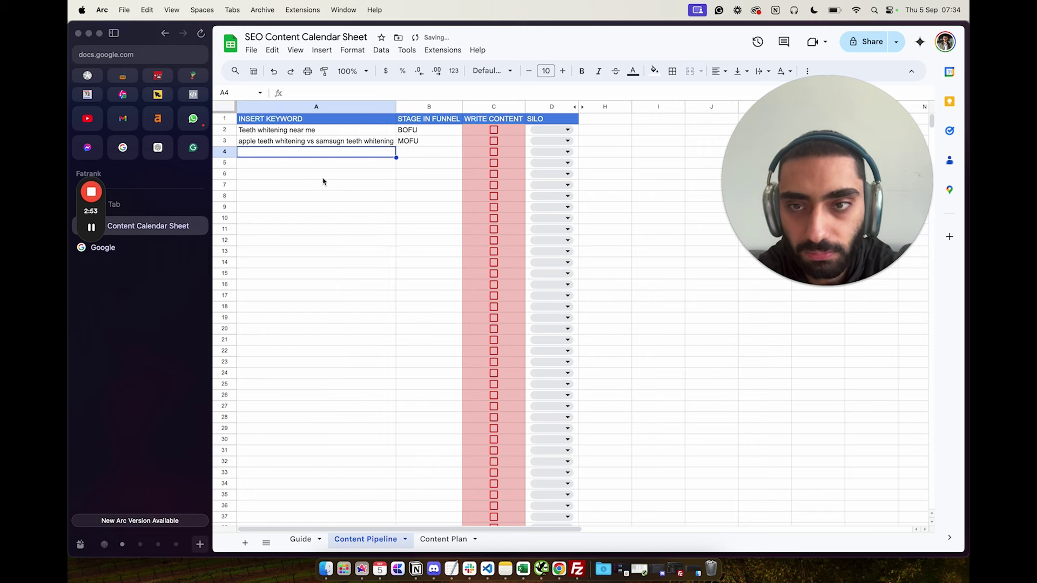
Correct the misspelled brand in A3 to "samsung" and check the keyword together with its funnel stage.
click(283, 142)
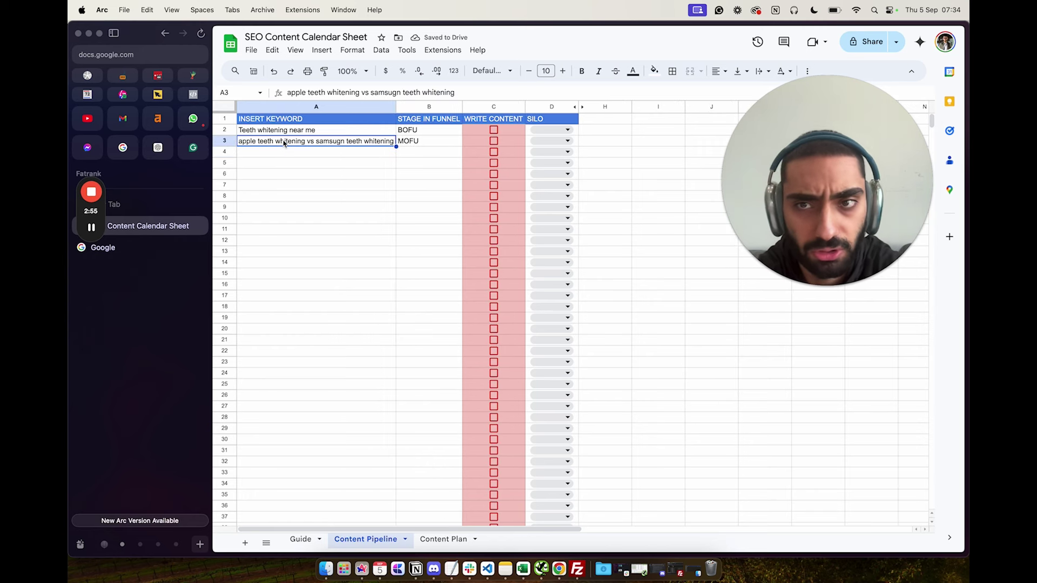
double_click(337, 141)
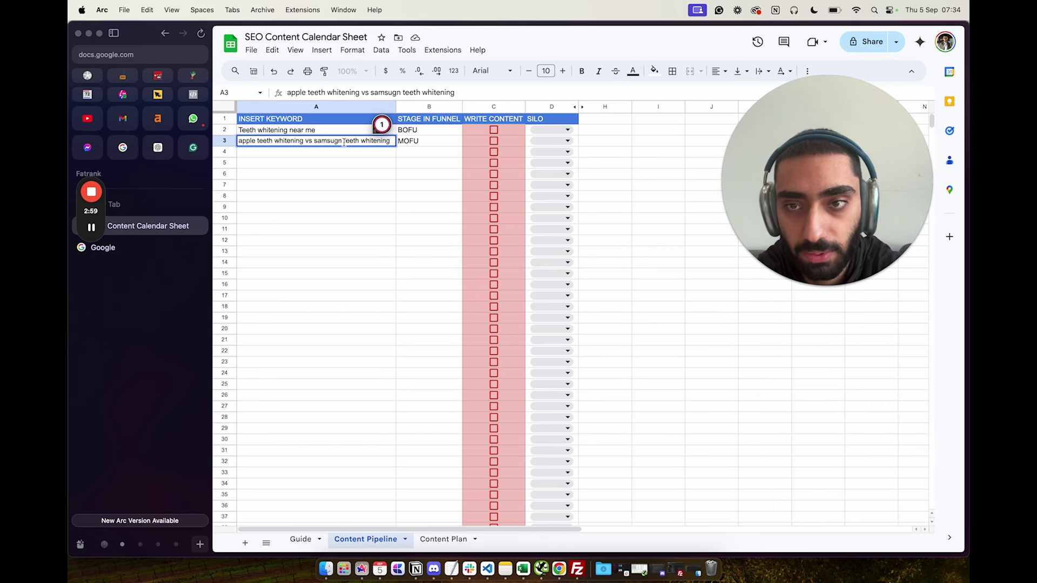
click(344, 143)
key(BackSpace)
key(BackSpace)
text(ng)
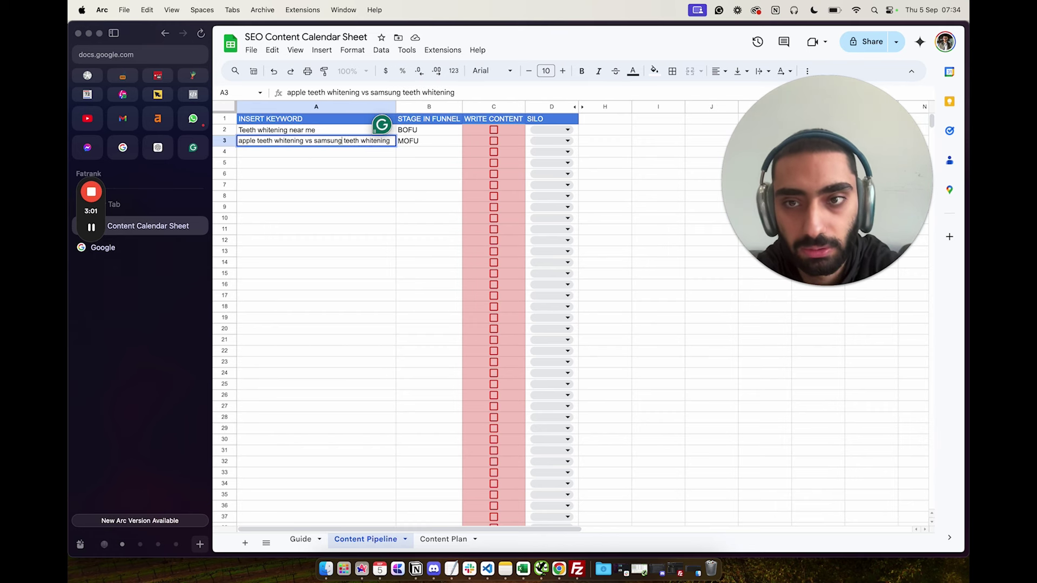
key(Return)
drag(345, 142, 422, 144)
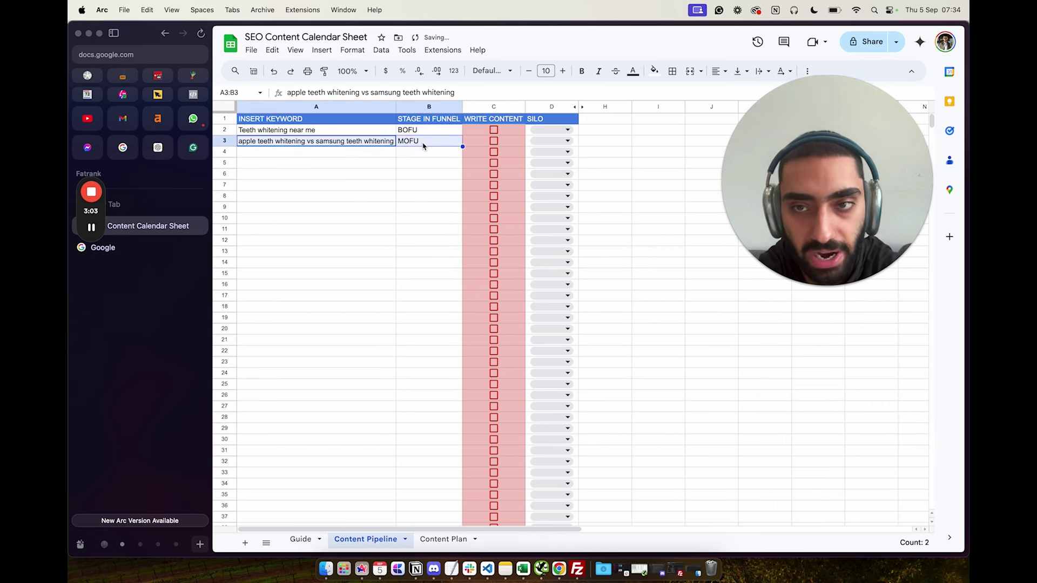
Enter the question keyword "does teeth whitening hurt?" in cell A4.
click(308, 153)
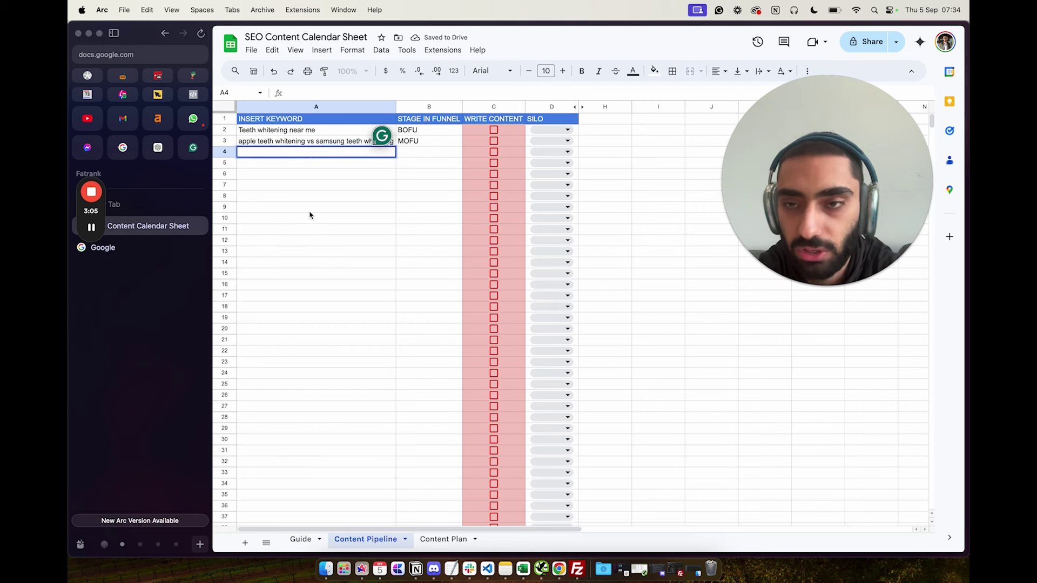
click(306, 191)
click(303, 153)
double_click(297, 152)
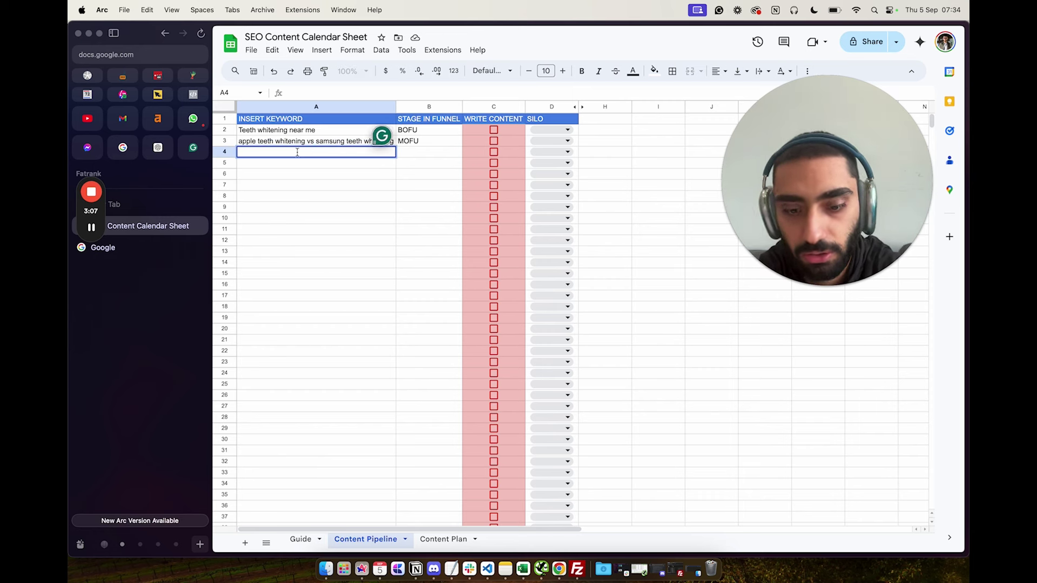
text(does teeth w)
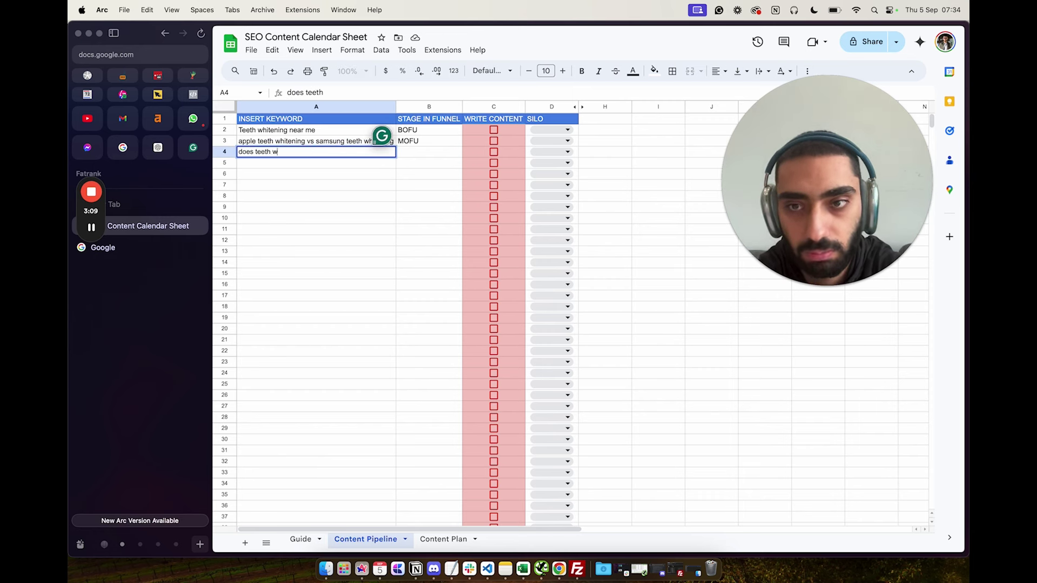
text(hteitening )
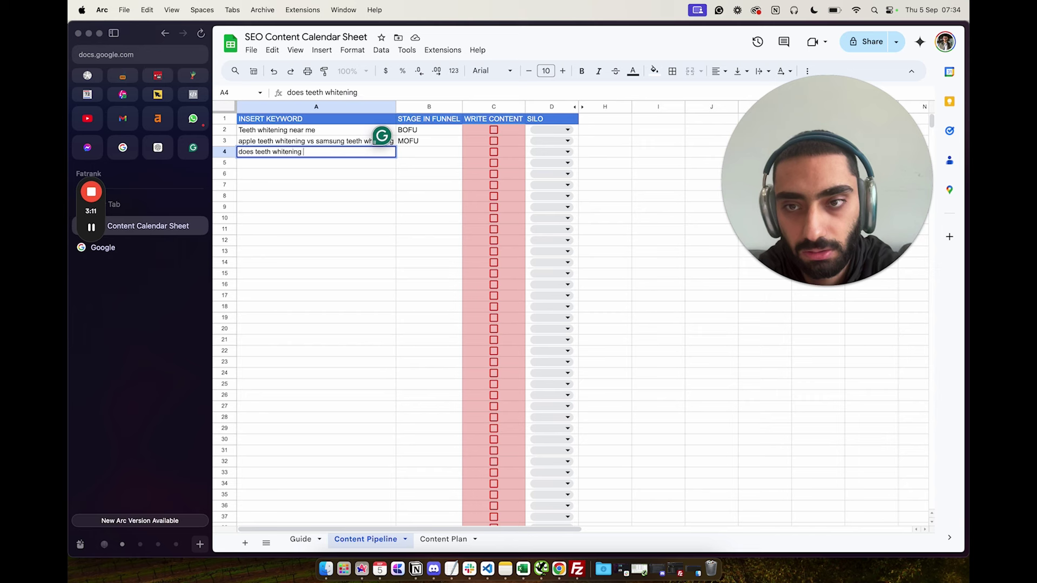
text(hurt?)
key(Tab)
text(TOFU)
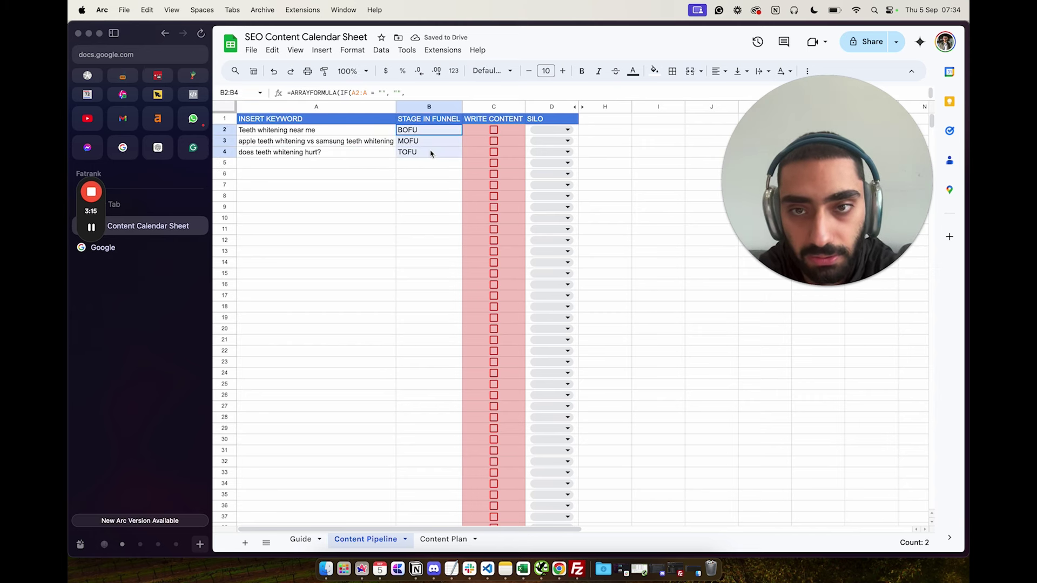
click(379, 177)
drag(339, 134, 442, 150)
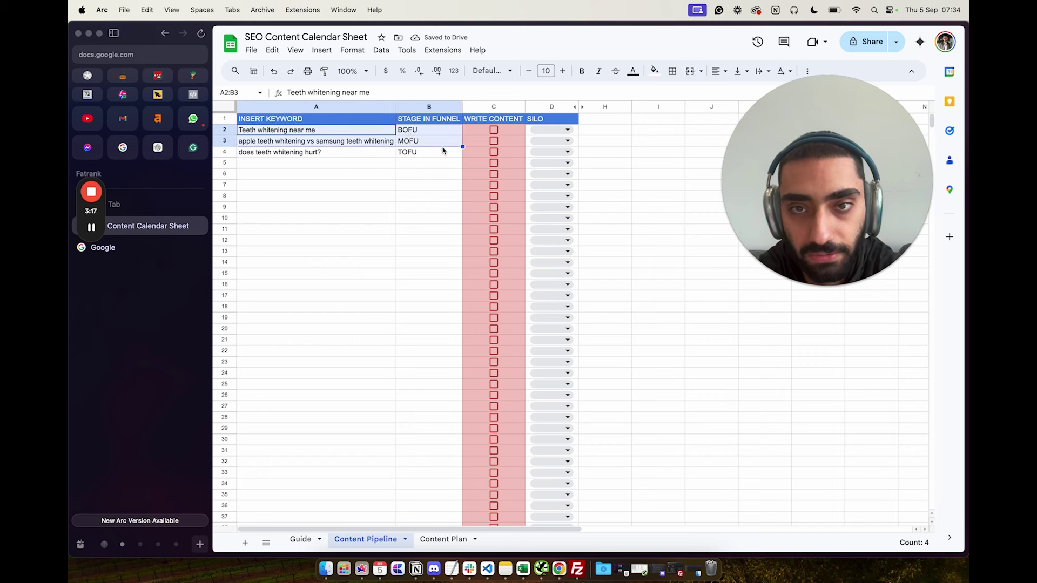
click(443, 207)
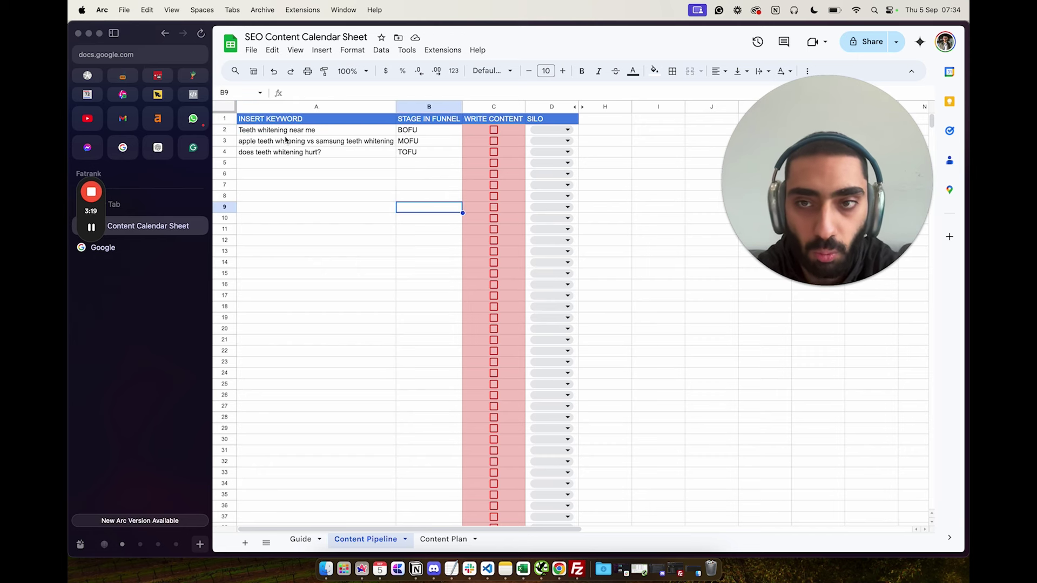
click(415, 164)
Enter "can … teeth whitening hurt my teeth" in A5, with a person's first name as the brand, and check its stage in B5.
click(345, 165)
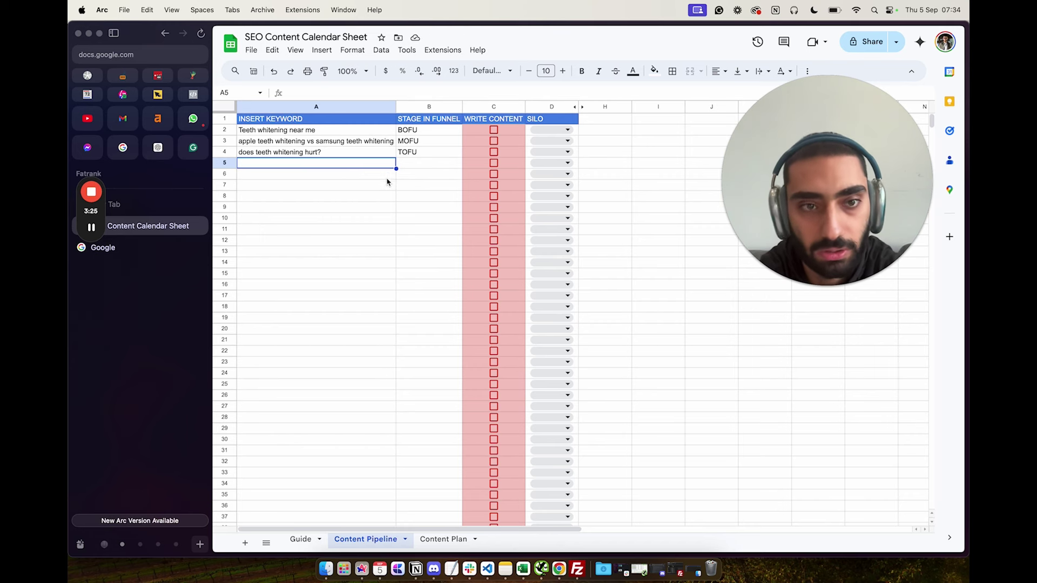
double_click(301, 163)
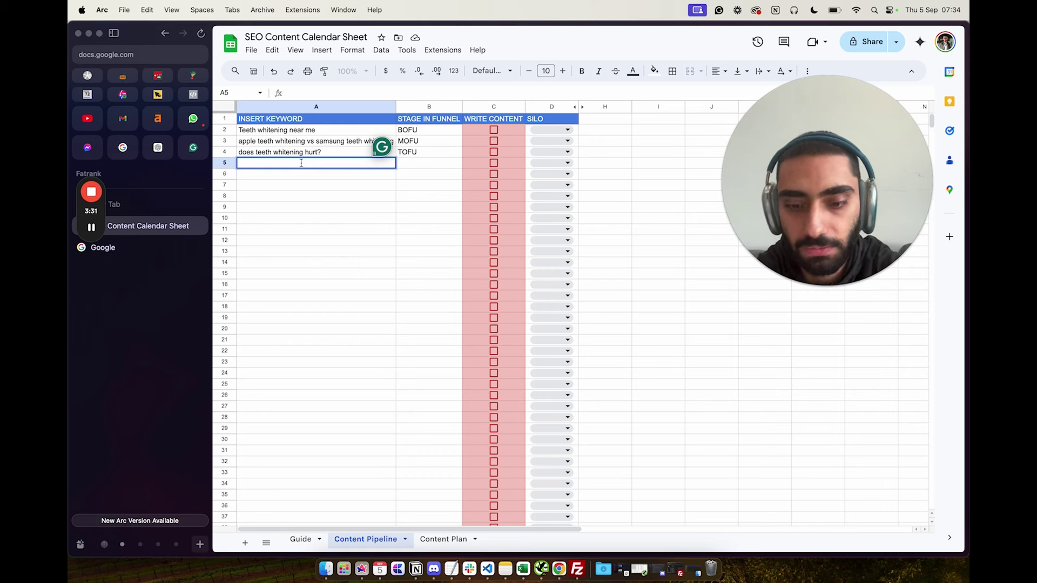
text(can ak)
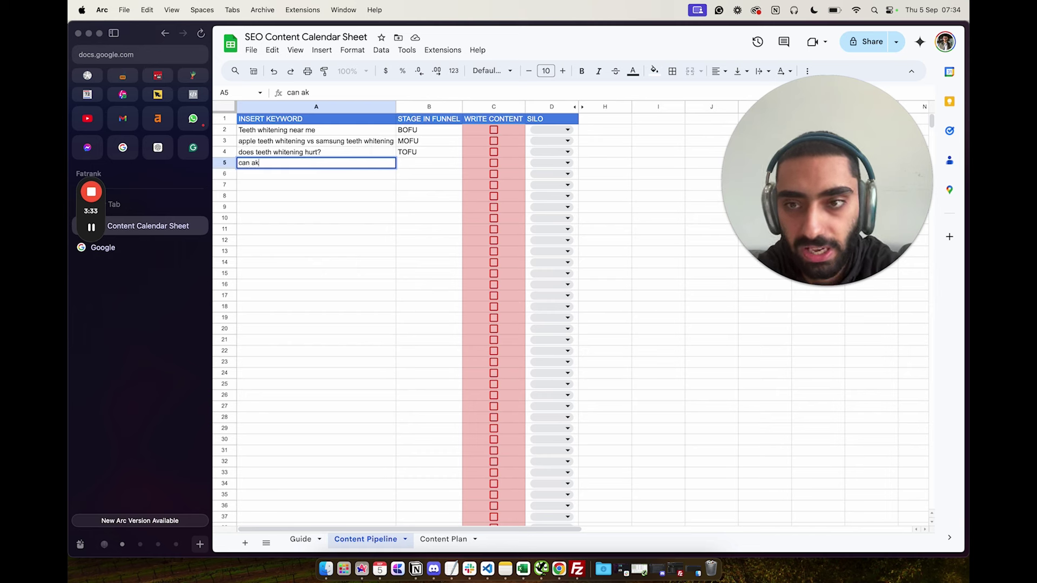
text(asra)
key(BackSpace)
key(BackSpace)
key(BackSpace)
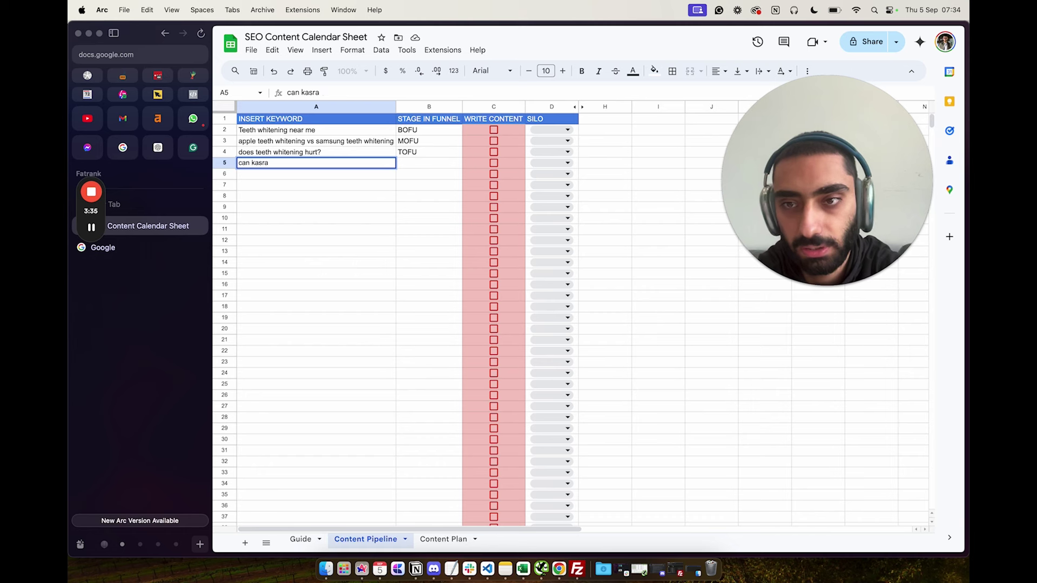
text(teeth whitening )
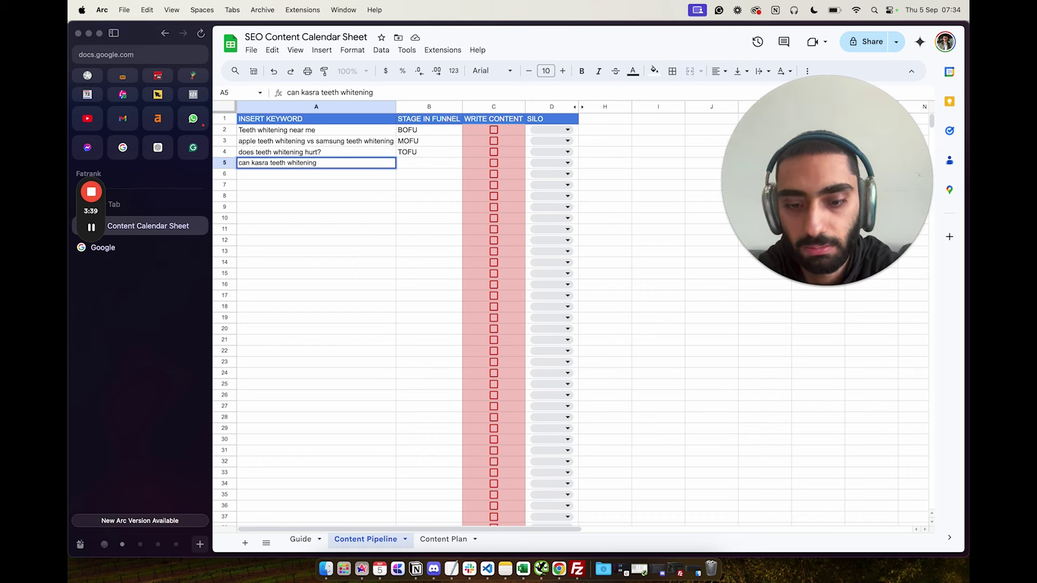
text(hurt my teet)
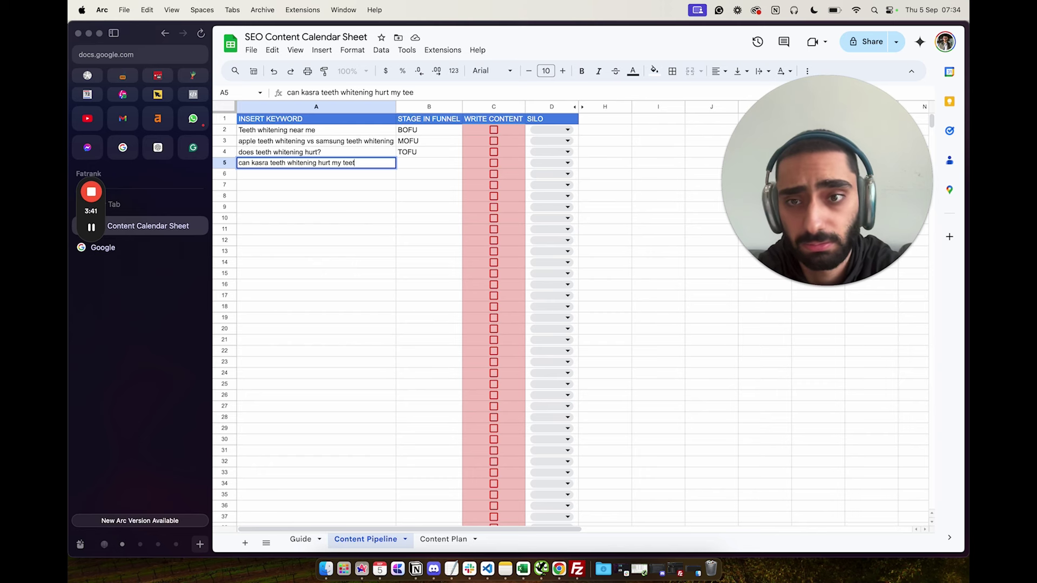
text(h)
key(Return)
click(416, 165)
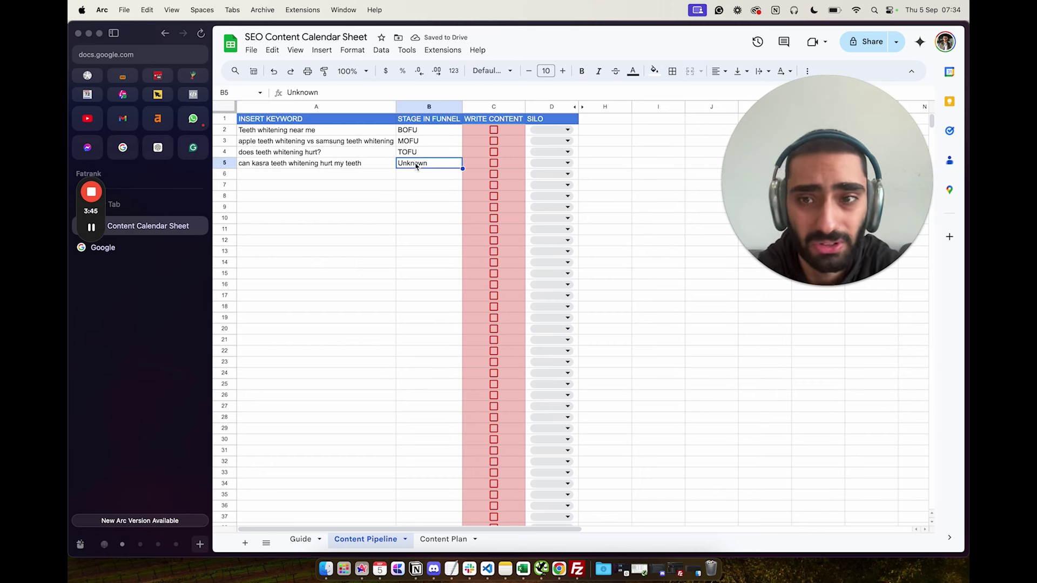
click(353, 164)
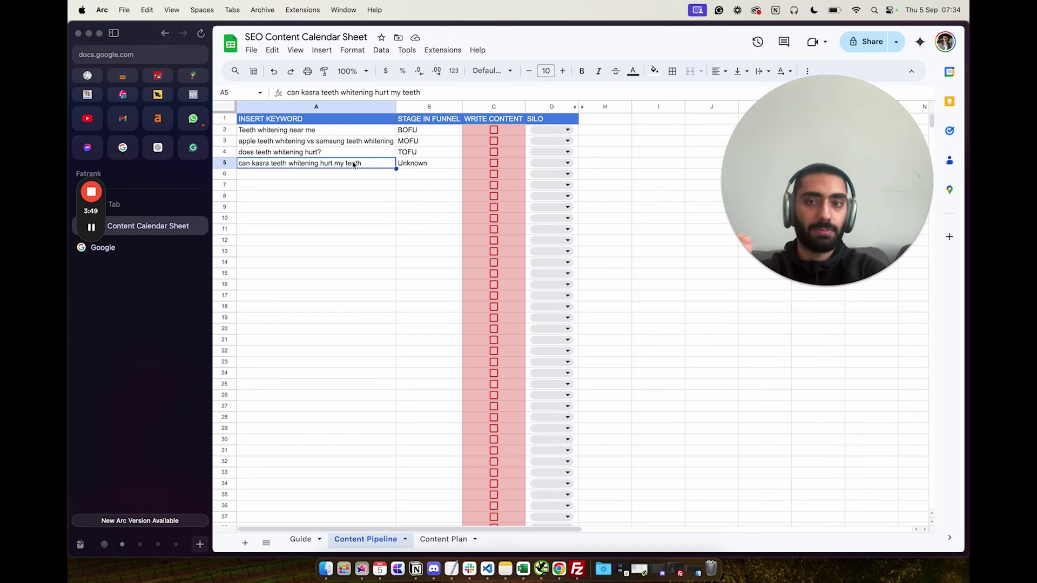
Clear the keyword in cell A5 and look over the remaining keywords in column A.
key(BackSpace)
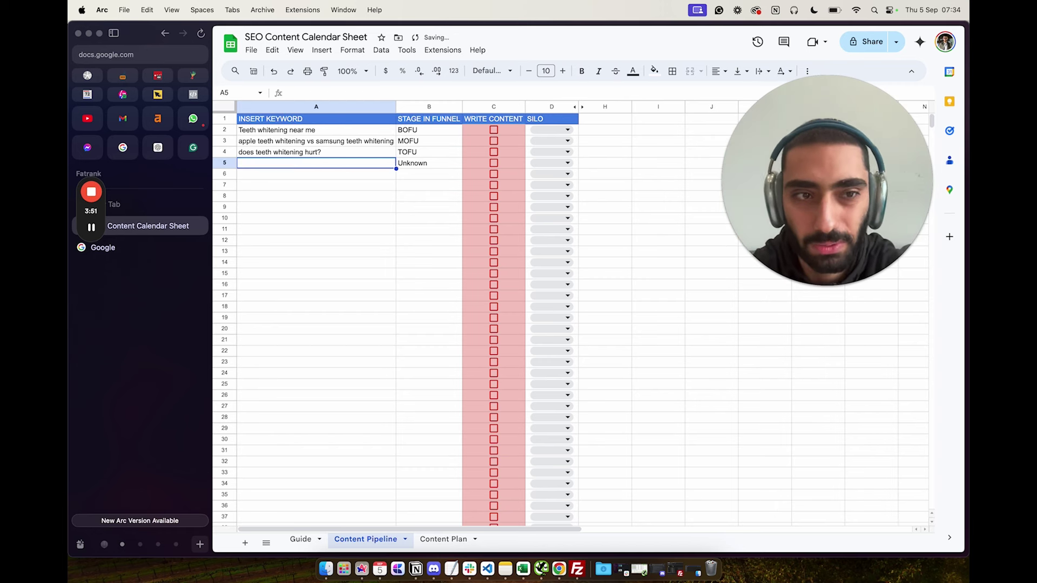
drag(298, 135, 297, 167)
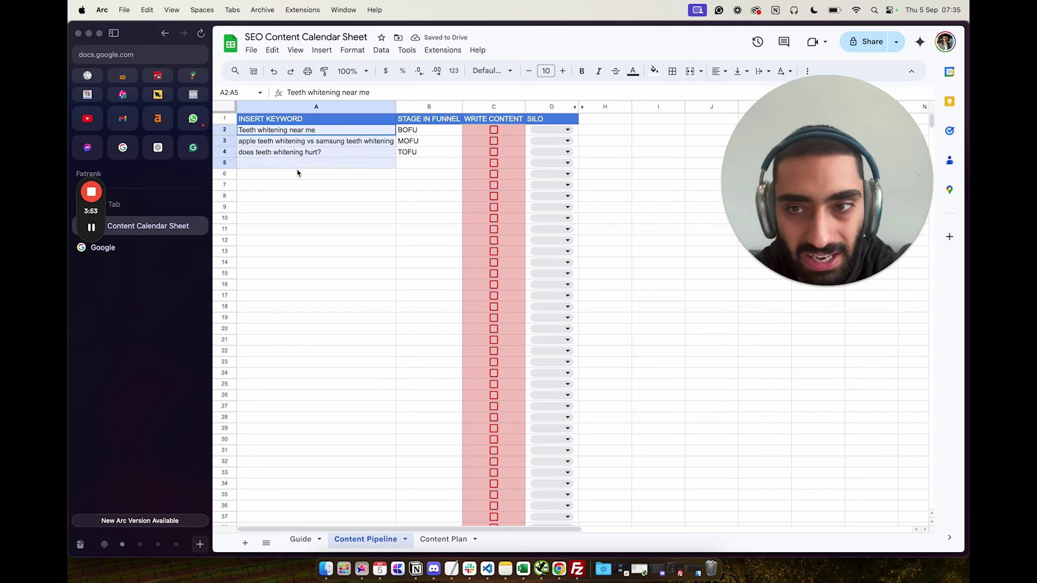
click(283, 157)
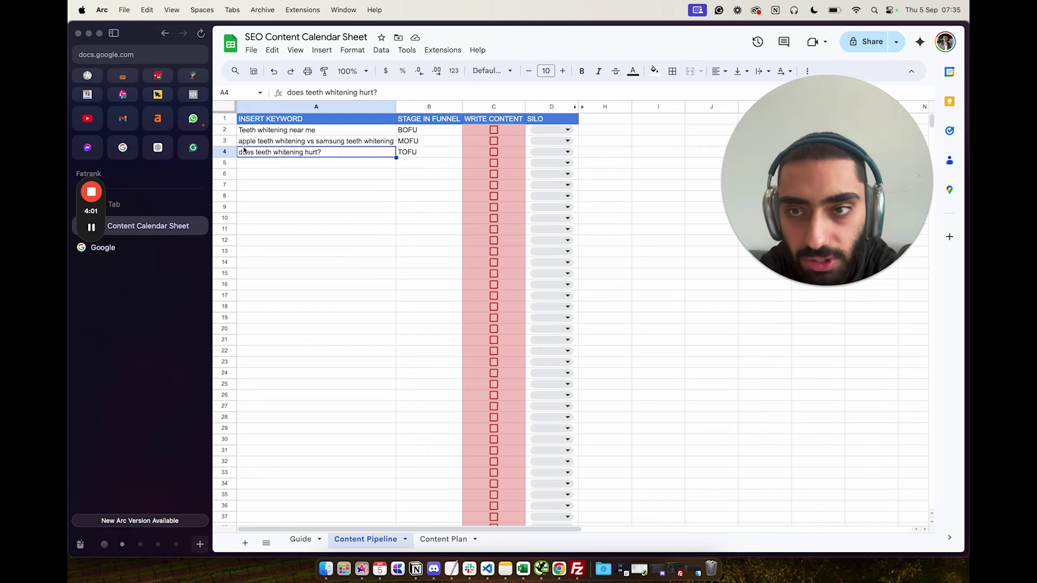
click(281, 195)
drag(270, 131, 269, 196)
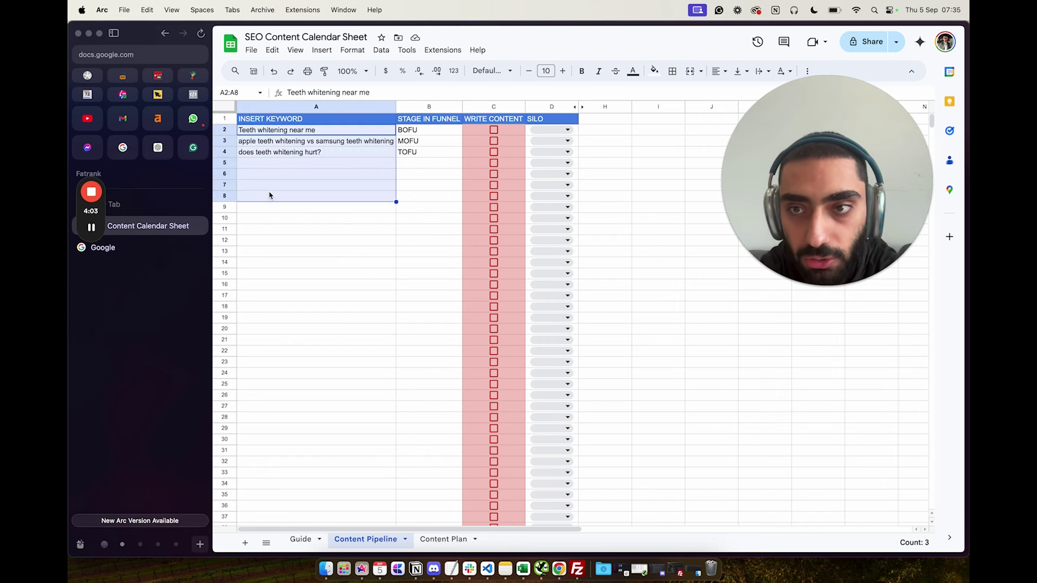
click(251, 51)
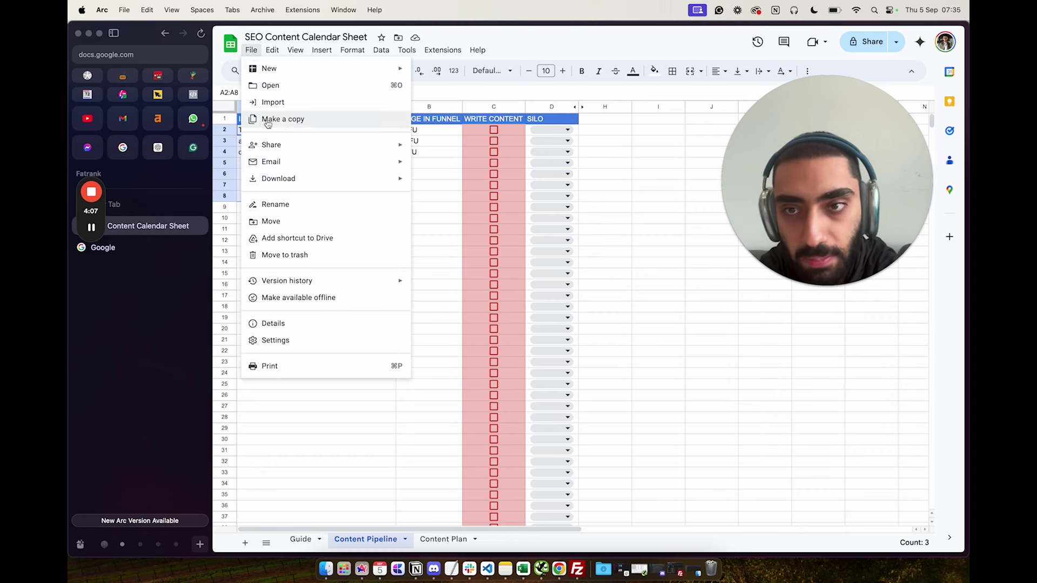
click(440, 200)
click(296, 165)
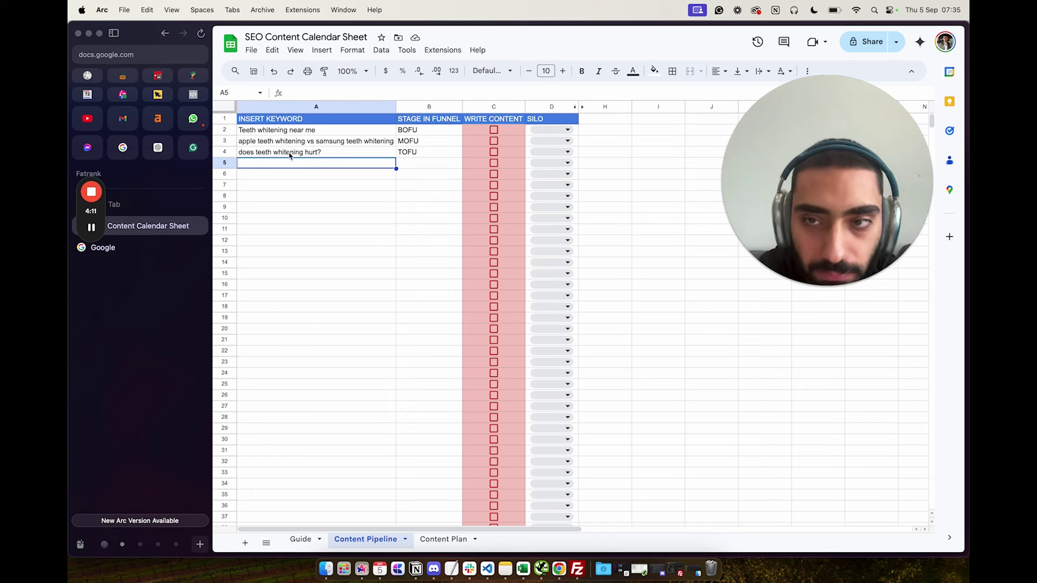
Review the content clustering funnel on the Guide sheet and return to the keywords on the Content Pipeline sheet.
click(301, 539)
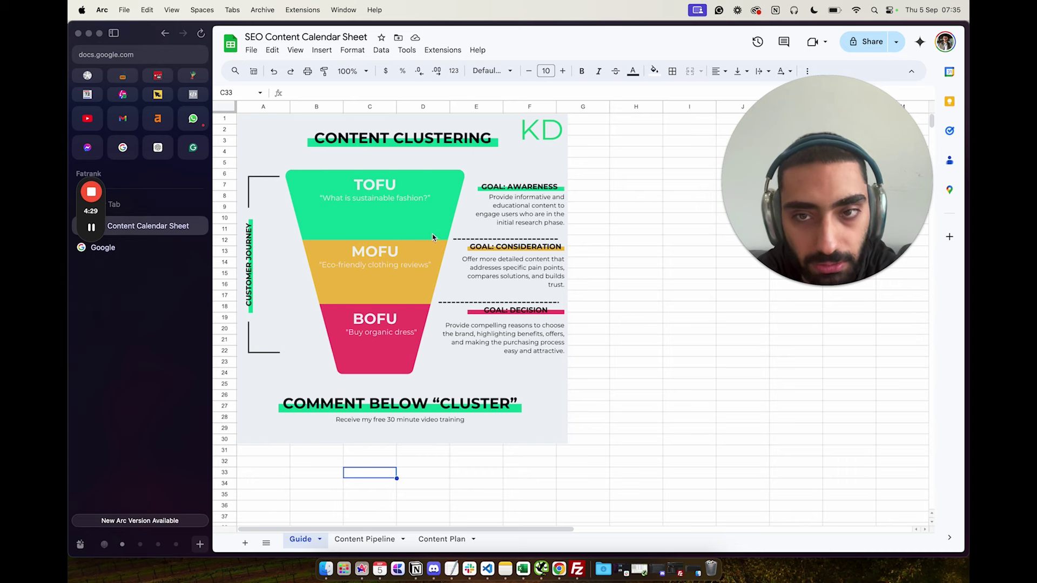
click(369, 539)
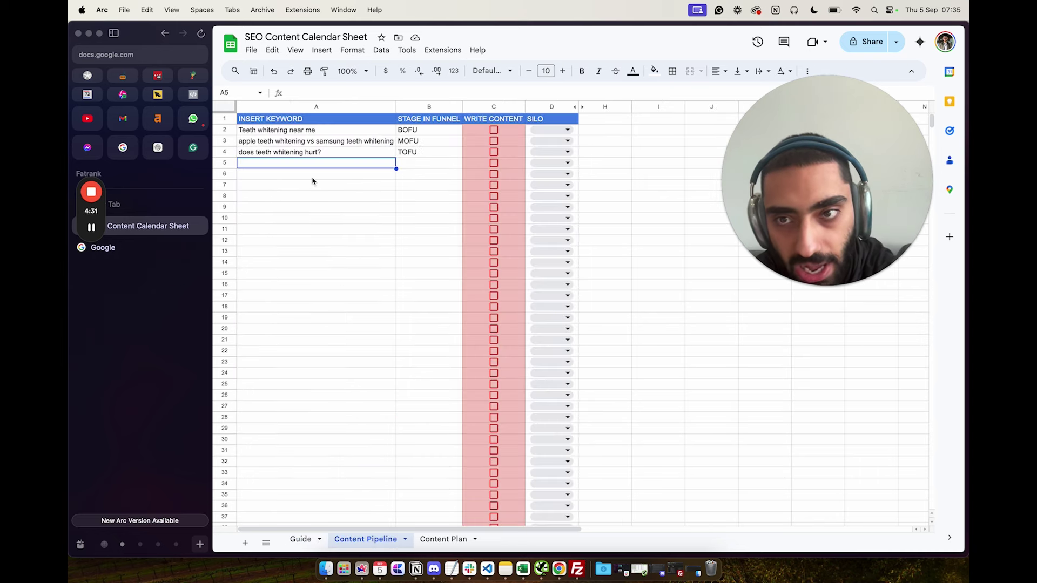
drag(273, 130, 316, 168)
click(326, 167)
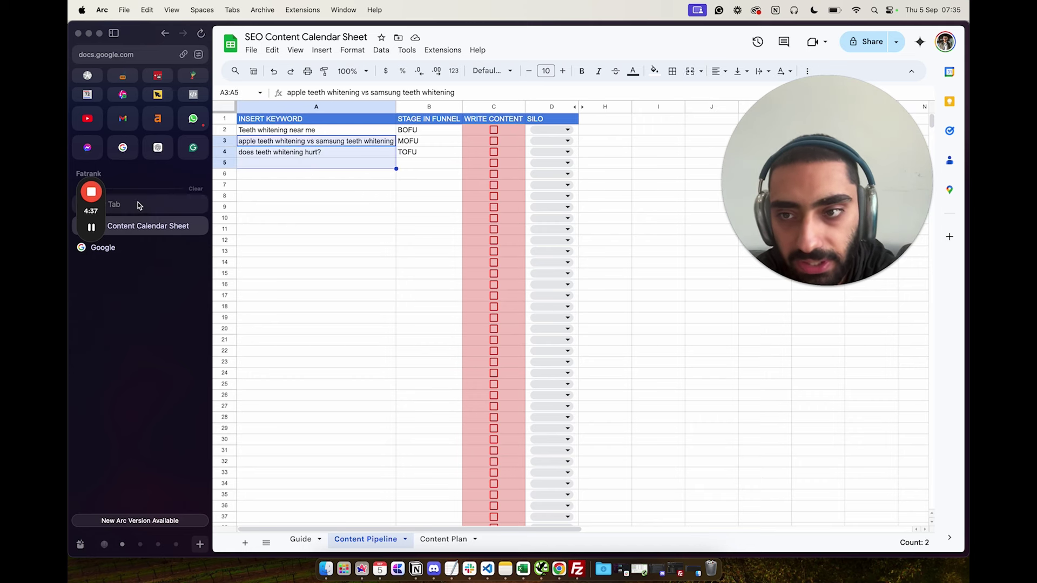
Switch to Google, search for the suggested comparison "teeth whitening vs veneers", and copy the query.
click(133, 248)
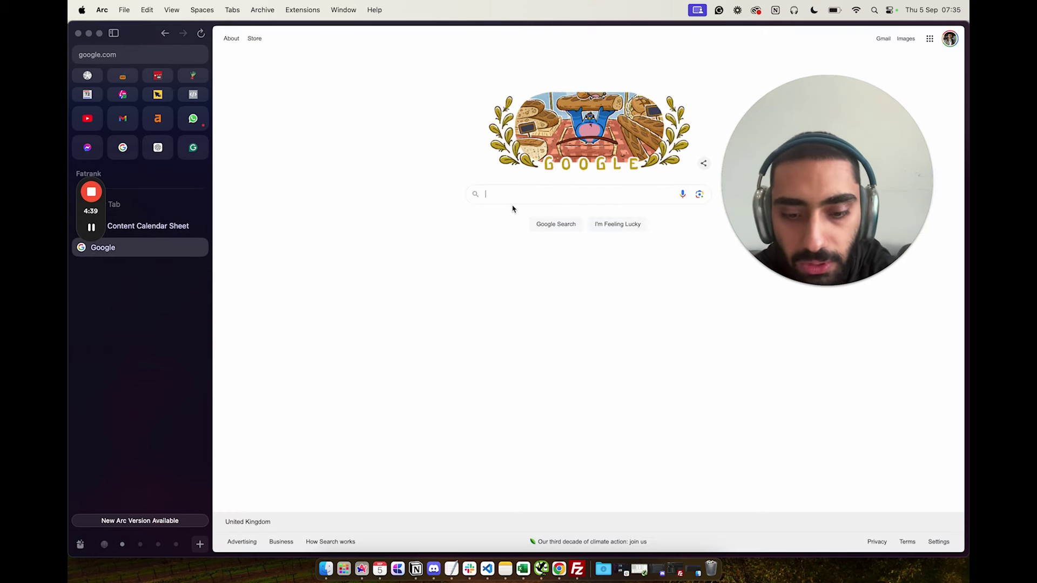
text(teet)
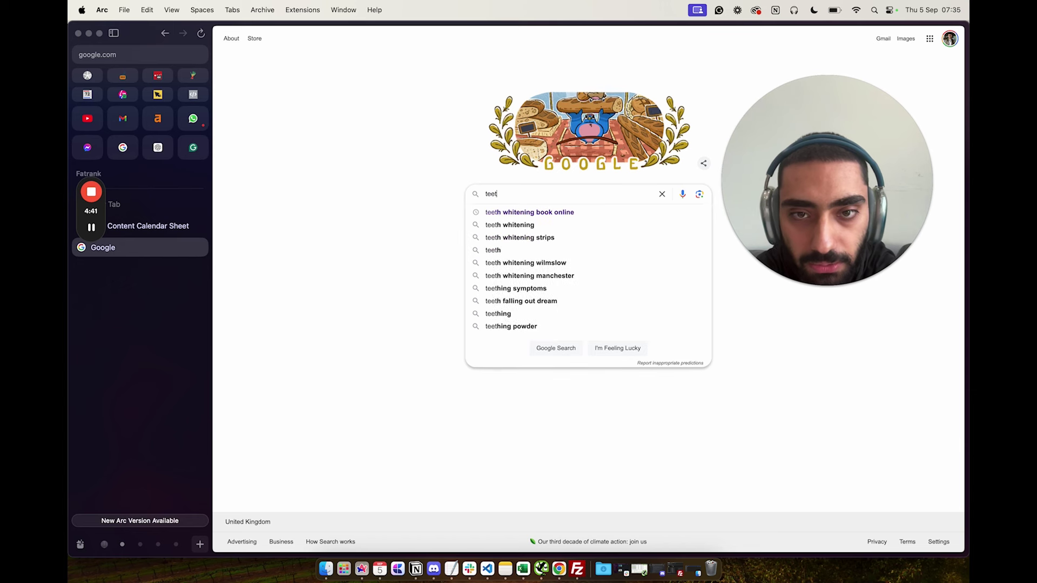
text(h whitening vs)
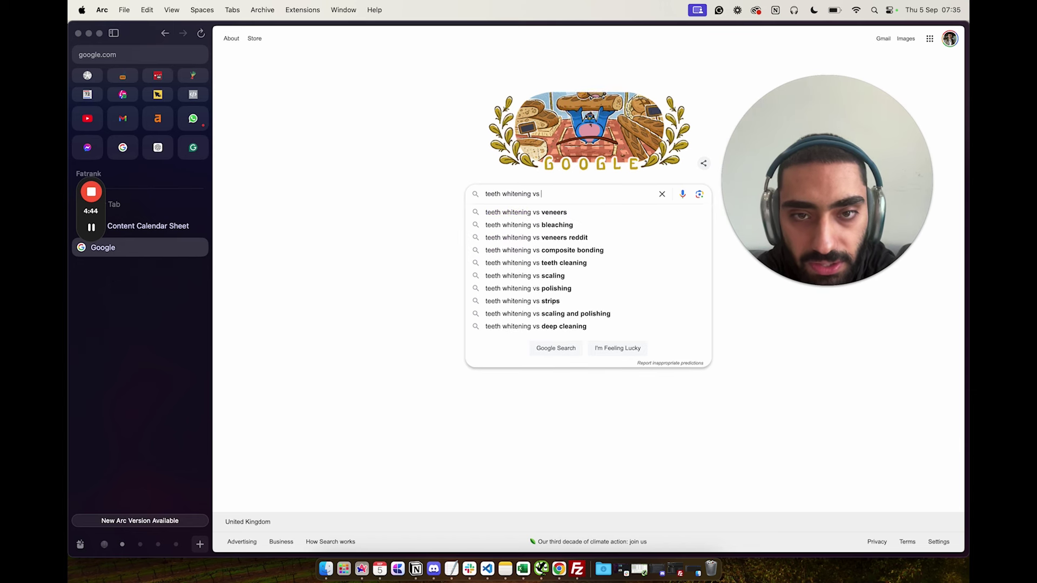
click(565, 213)
click(360, 47)
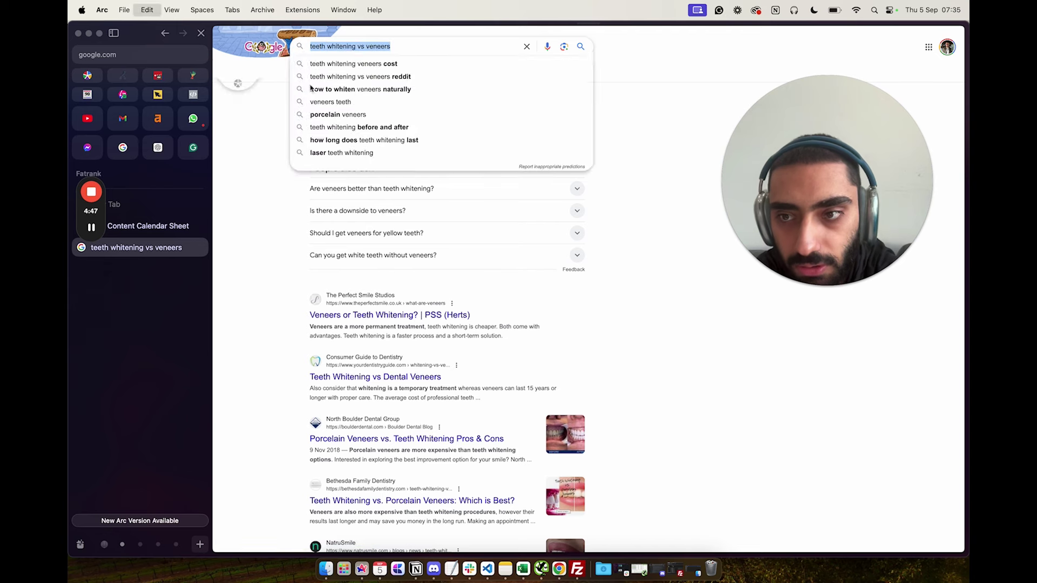
Back in the content calendar, clear the keywords in A3:A4 and enter "teeth whitening vs veneers" in A3.
click(151, 225)
click(352, 185)
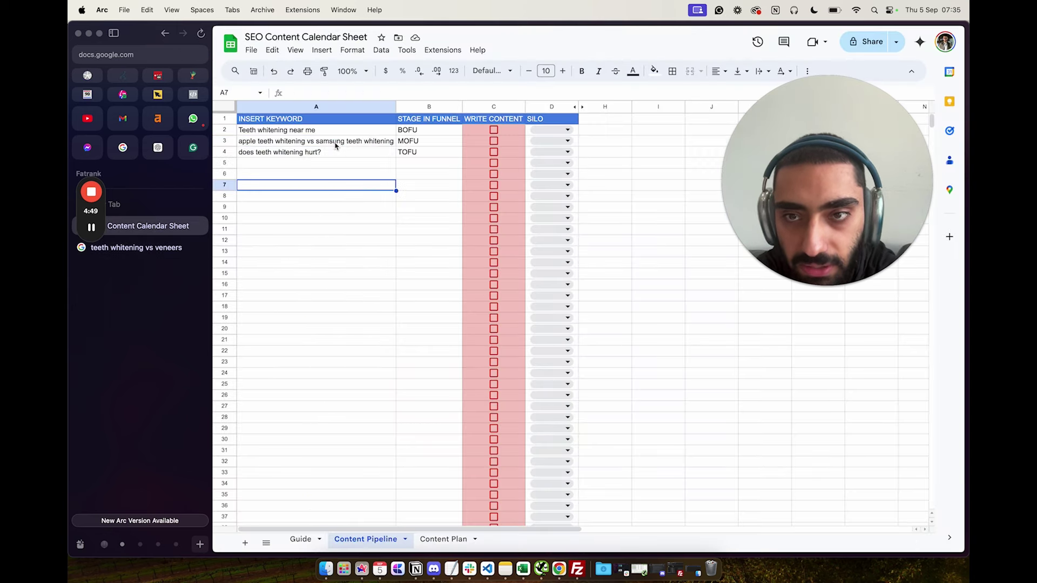
drag(335, 142, 377, 154)
key(Delete)
click(339, 145)
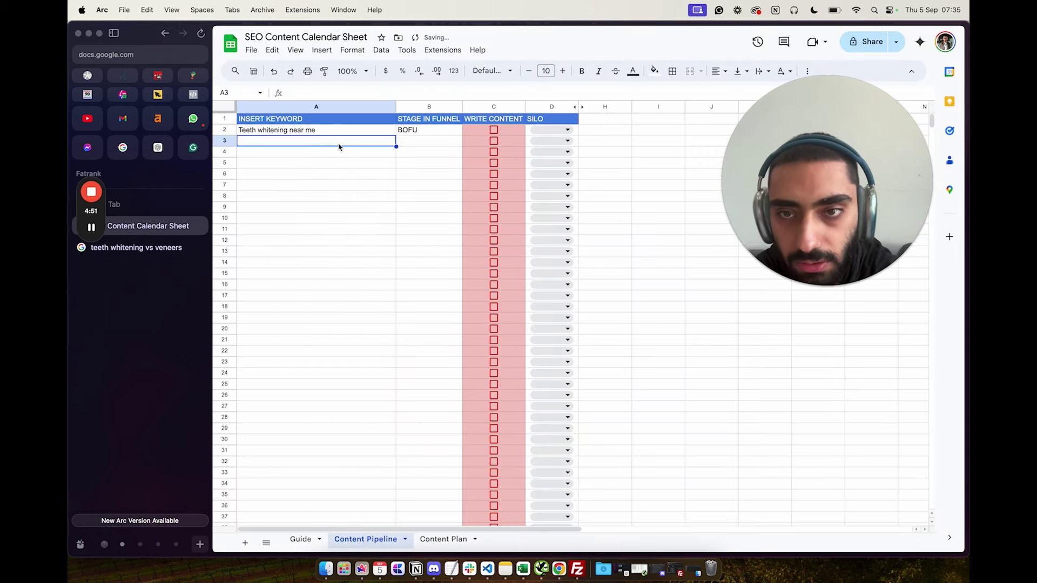
text(teeth whitening vs veneers)
key(Return)
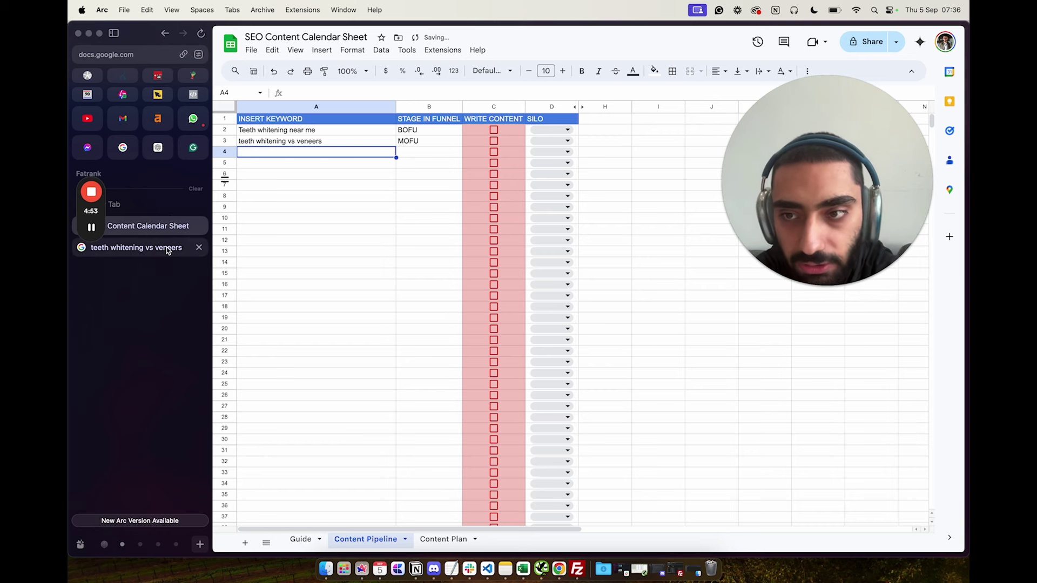
Search Google for the suggestion "teeth whitening vs bleaching" and copy that query into cell A4 of the Content Pipeline.
click(168, 249)
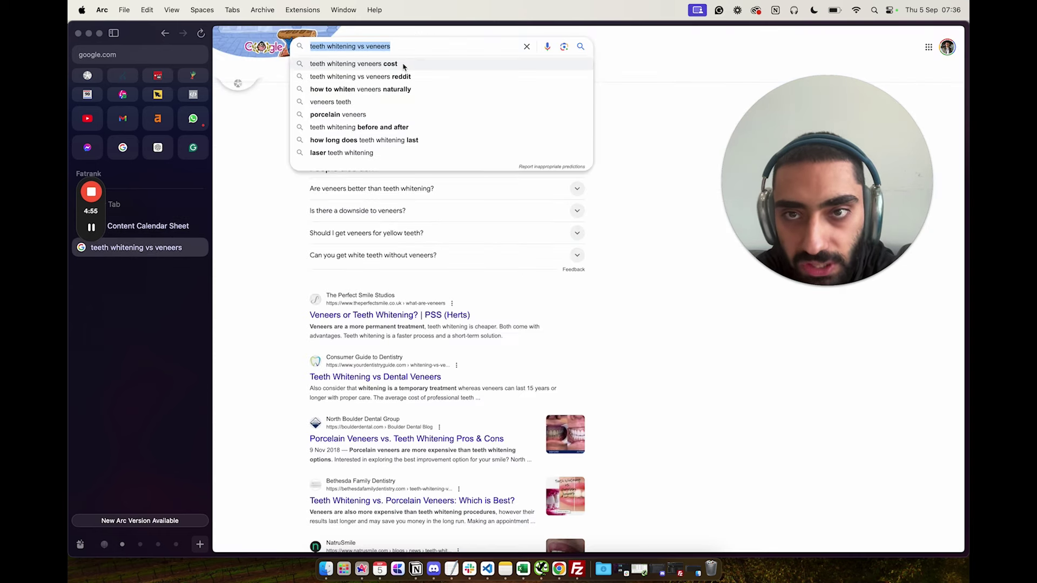
double_click(411, 46)
key(BackSpace)
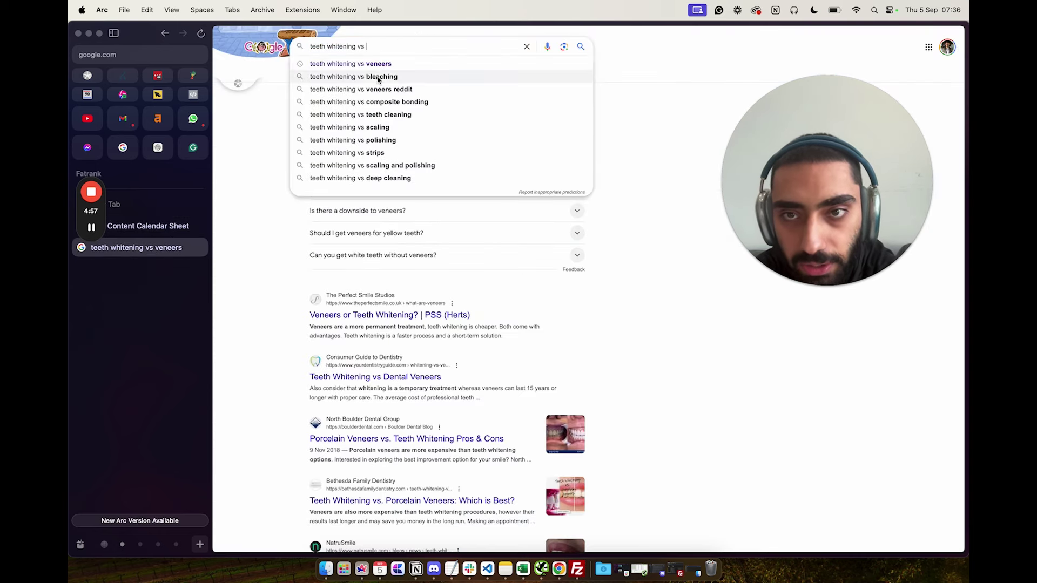
click(374, 76)
click(360, 46)
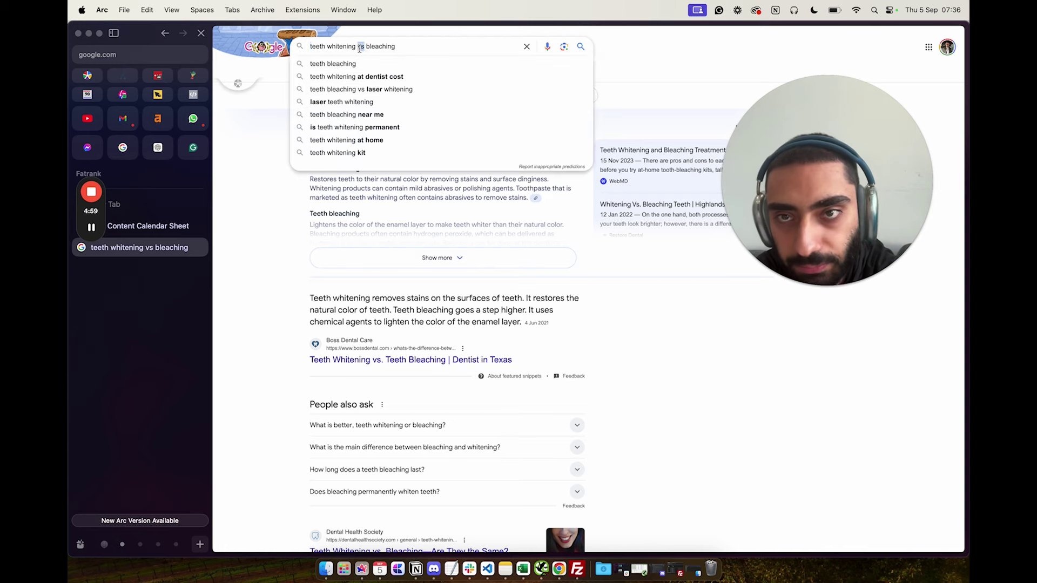
key(super+a)
key(super+c)
click(148, 227)
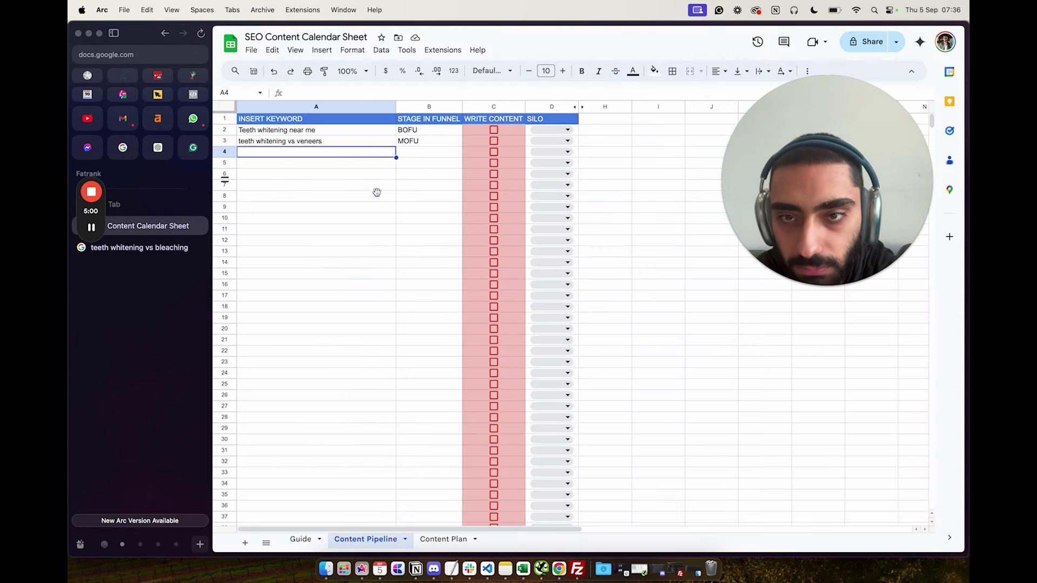
double_click(316, 151)
key(super+v)
key(Return)
Search Google for the suggestion "teeth whitening vs teeth cleaning" and copy that query into cell A5 of the Content Pipeline.
click(139, 247)
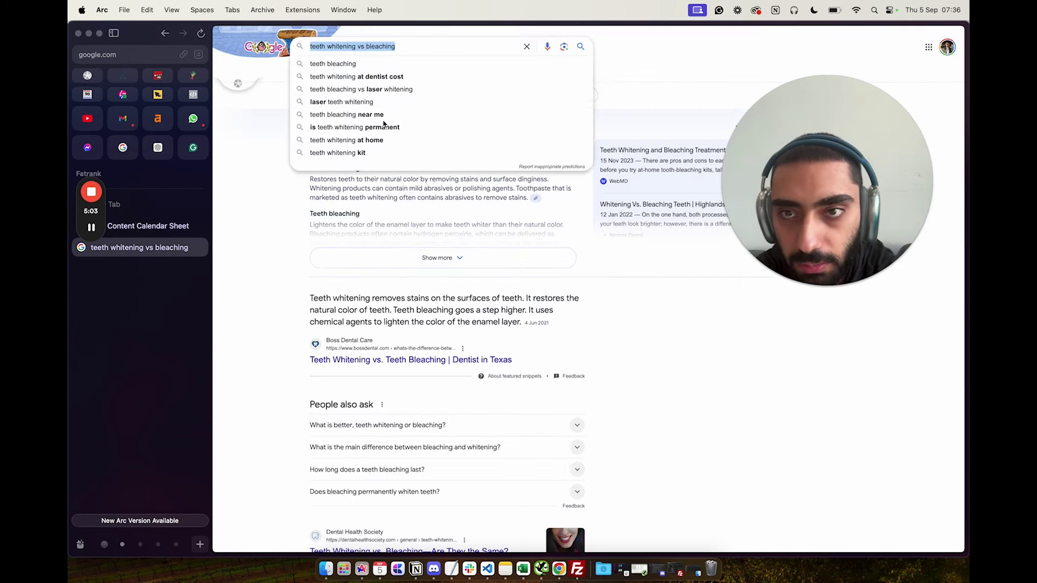
double_click(383, 46)
key(BackSpace)
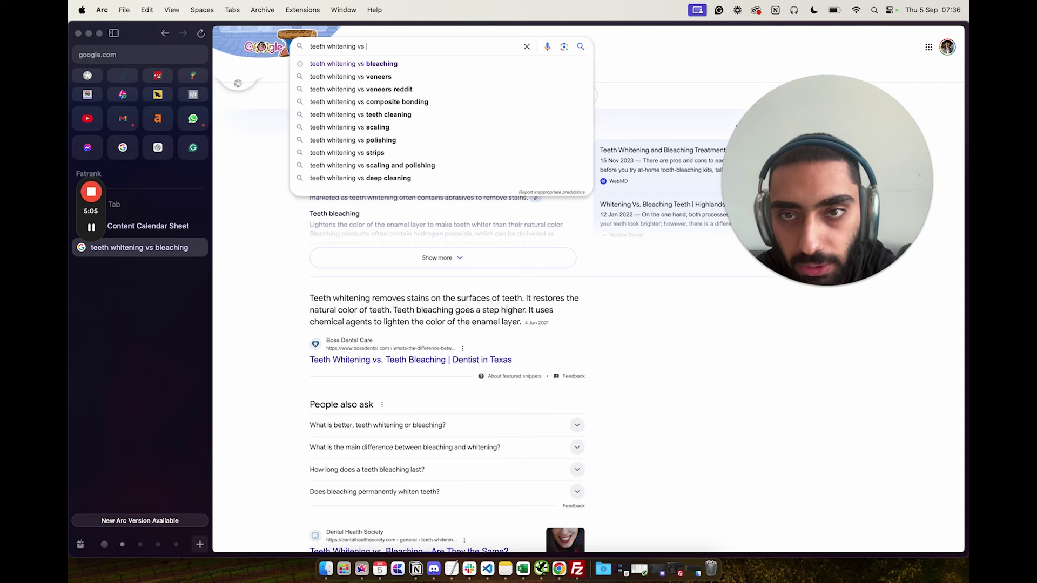
click(389, 115)
triple_click(393, 45)
key(super+c)
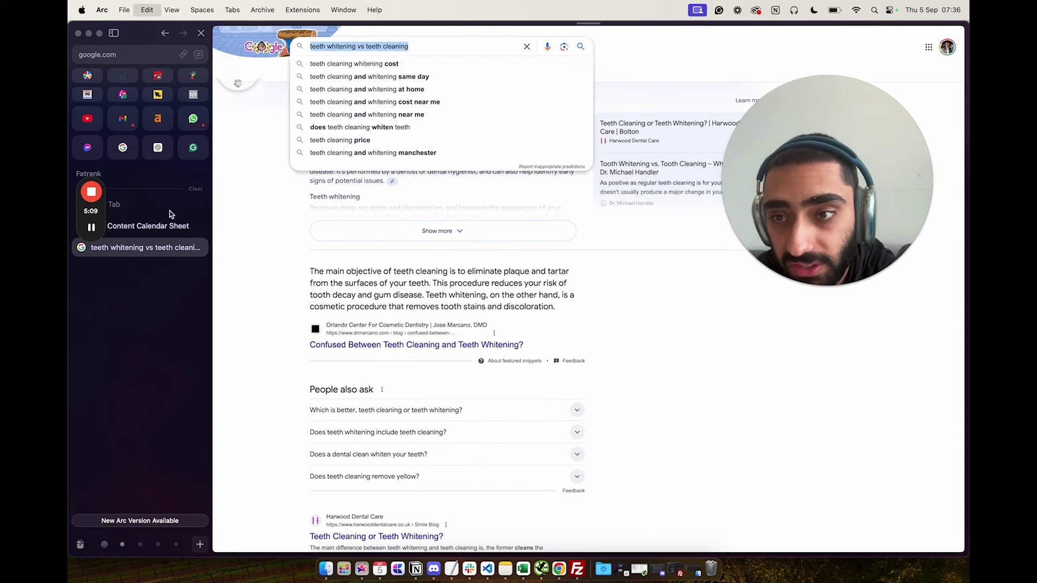
key(ctrl+Tab)
key(super+v)
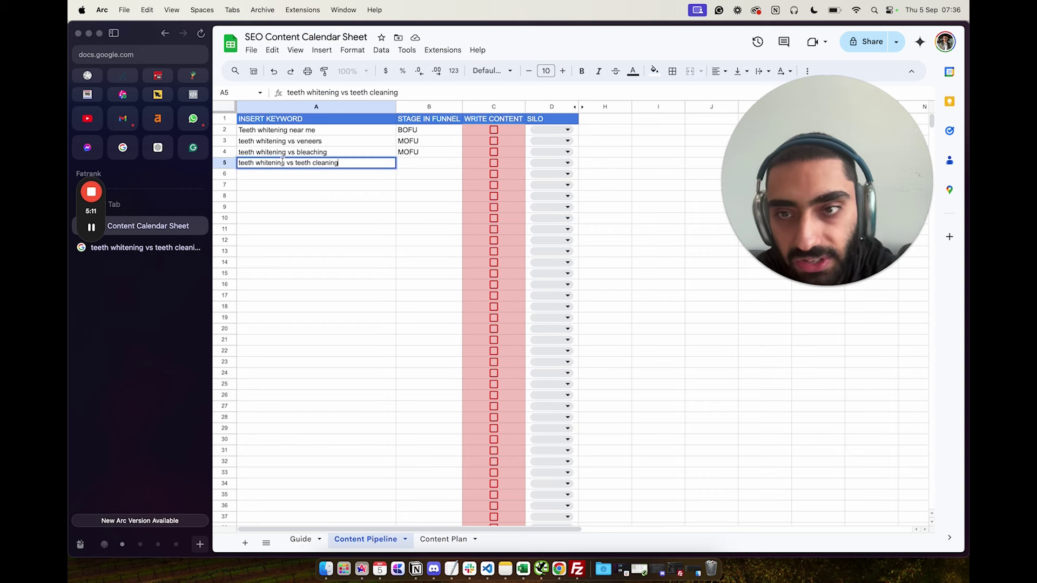
key(Return)
Replace "teeth cleaning" in the Google query to search for the suggestion "teeth whitening vs scaling", and select the full query for copying.
click(156, 241)
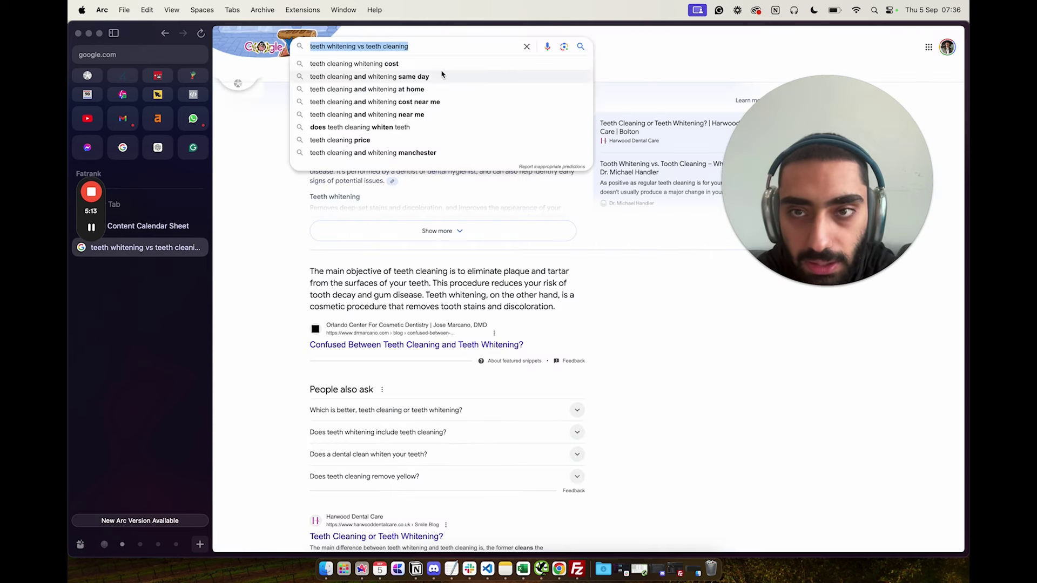
click(419, 46)
key(BackSpace)
key(BackSpace)
key(BackSpace)
key(BackSpace)
key(BackSpace)
key(BackSpace)
key(BackSpace)
key(BackSpace)
key(BackSpace)
key(BackSpace)
key(BackSpace)
key(BackSpace)
key(BackSpace)
key(BackSpace)
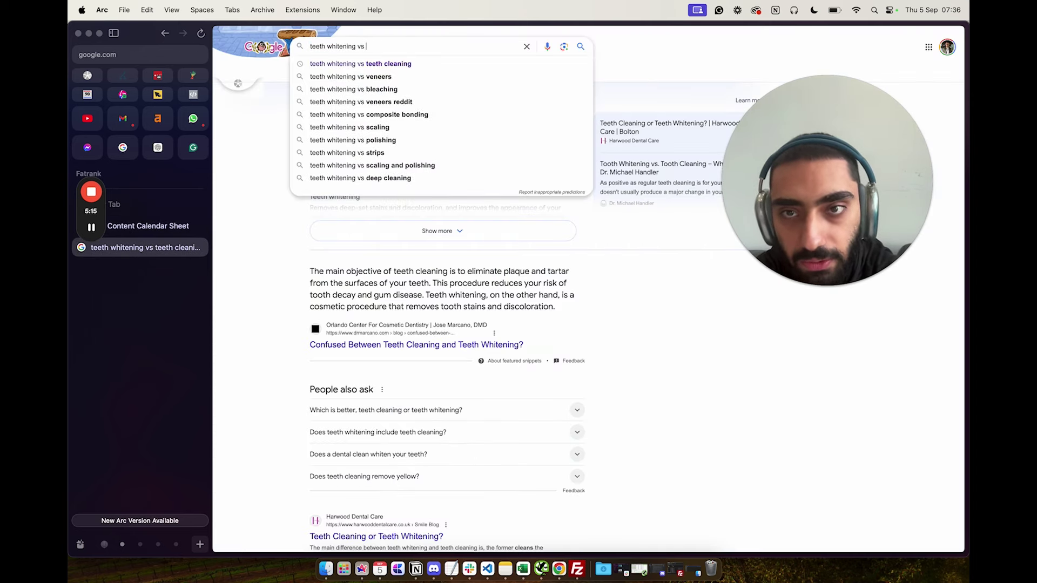
click(412, 129)
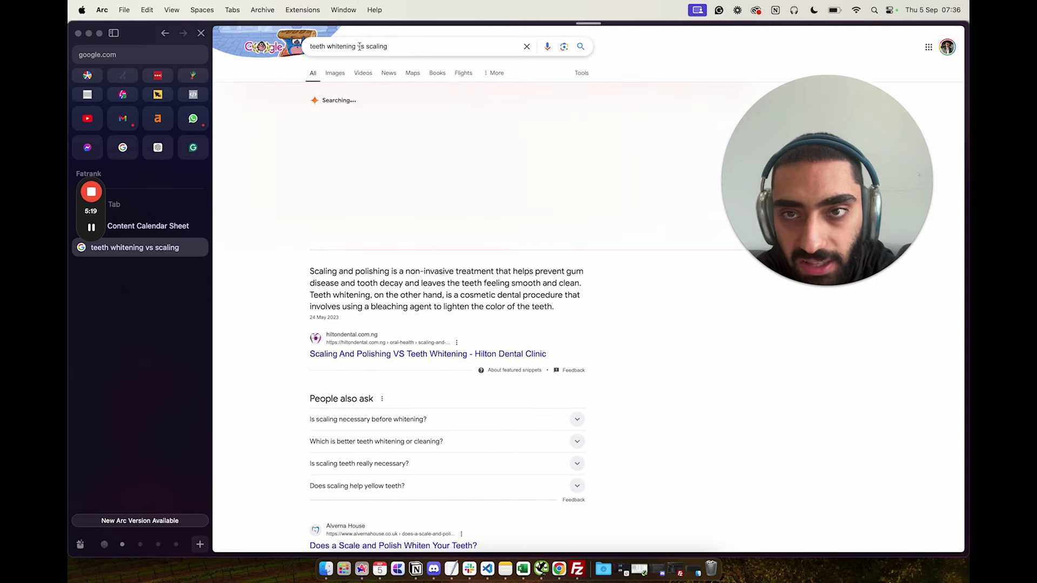
triple_click(333, 46)
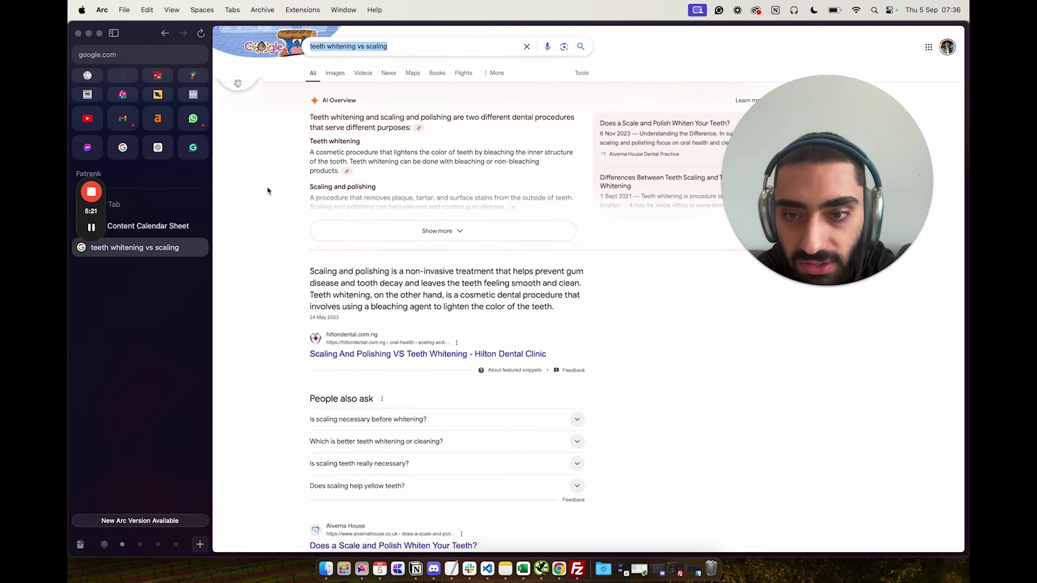
Paste the keyword "teeth whitening vs scaling" into cell A6 of the Content Pipeline.
click(156, 226)
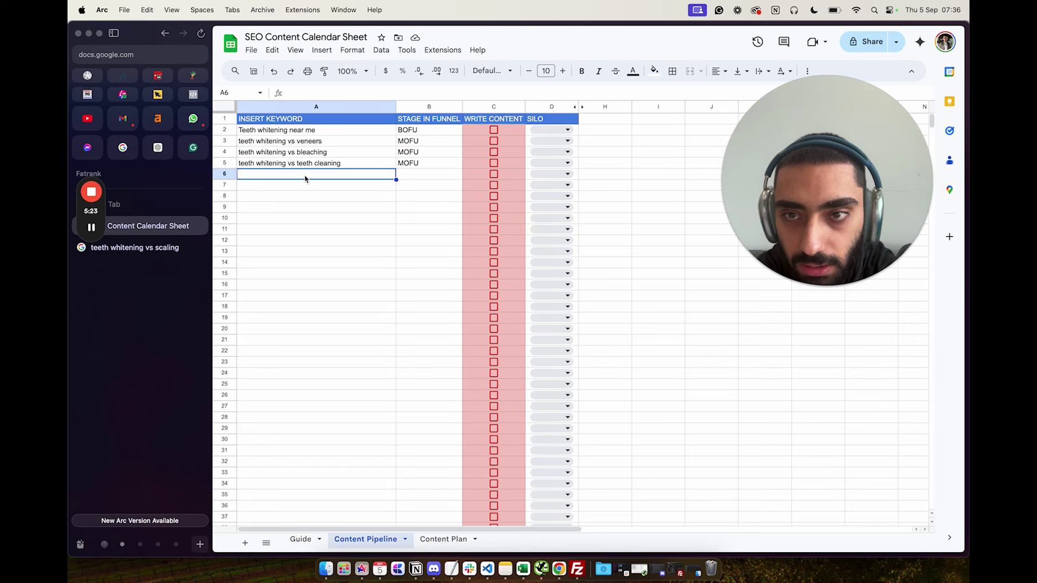
key(super+v)
key(Return)
Search Google for the suggestion "teeth whitening vs strips" and copy that query into cell A7 of the Content Pipeline.
click(139, 249)
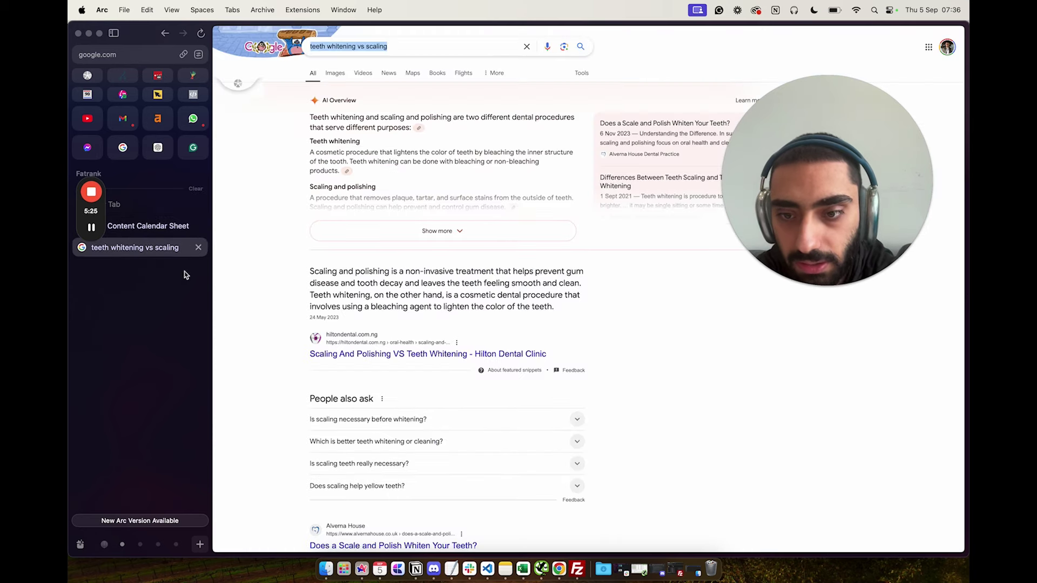
scroll(280, 345, down, 2)
scroll(295, 298, up, 3)
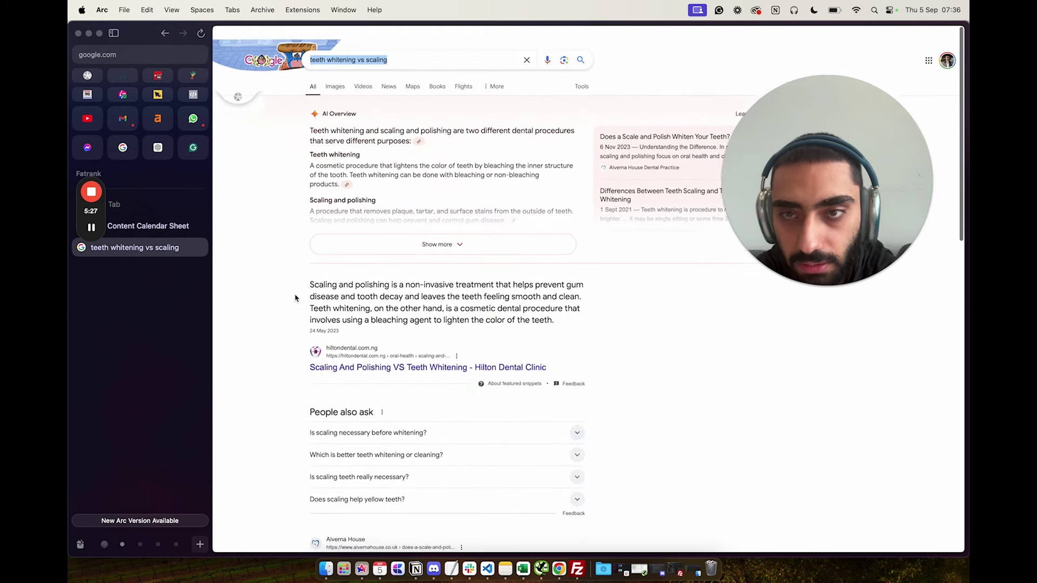
scroll(295, 298, down, 1)
double_click(378, 47)
key(BackSpace)
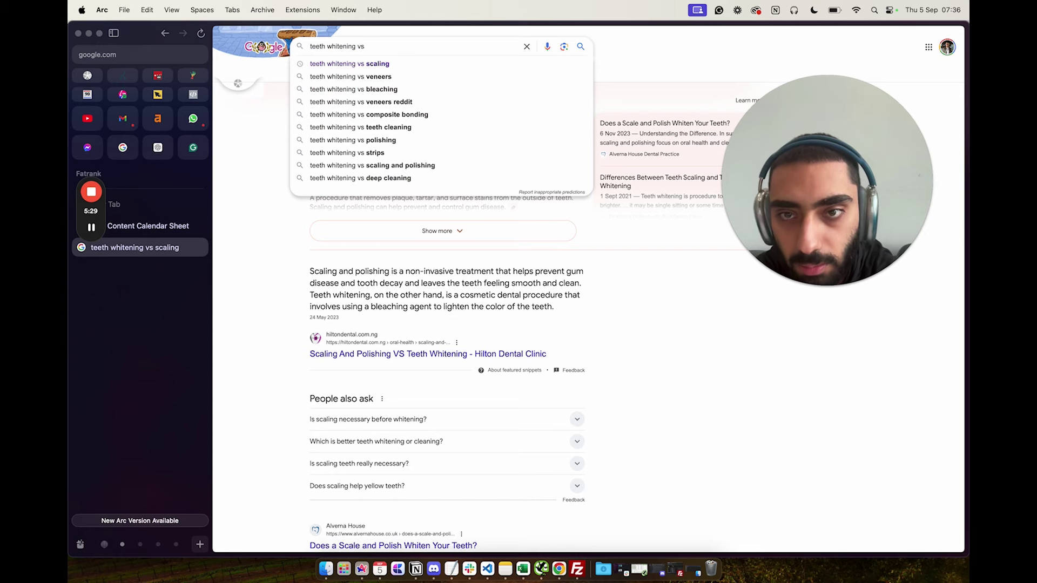
click(374, 152)
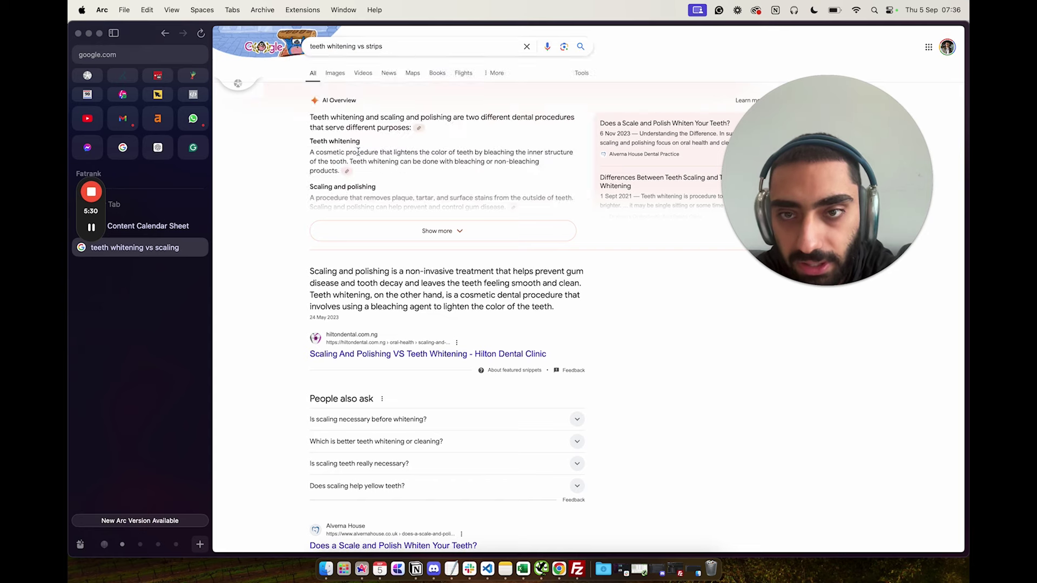
click(372, 47)
triple_click(372, 47)
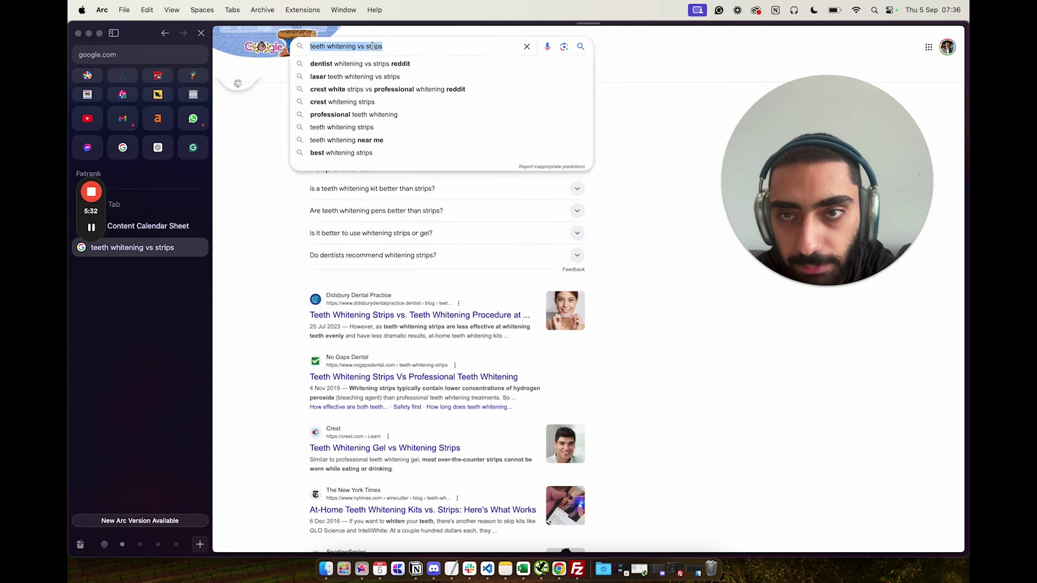
click(161, 227)
key(super+v)
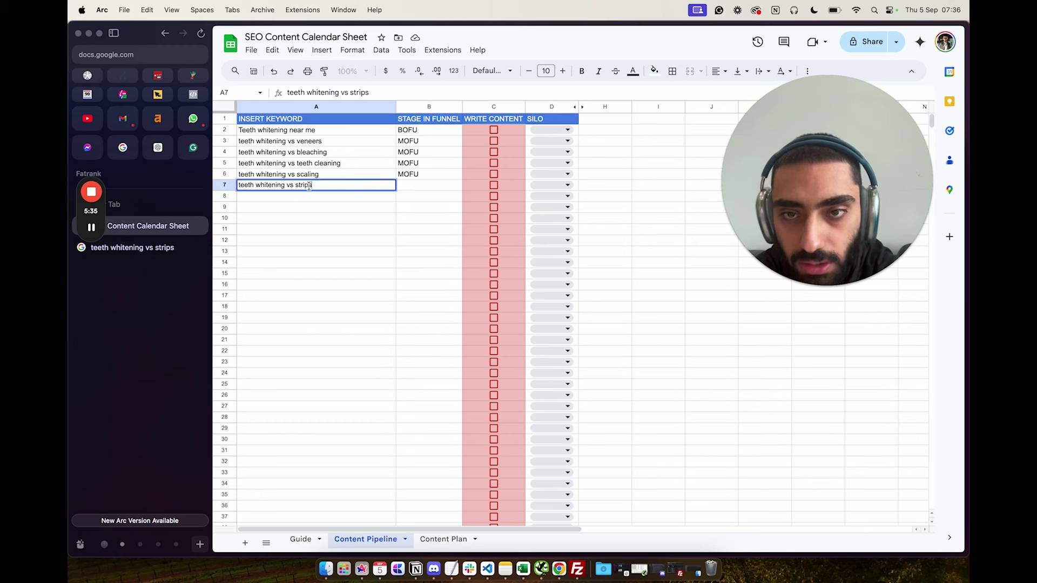
key(Return)
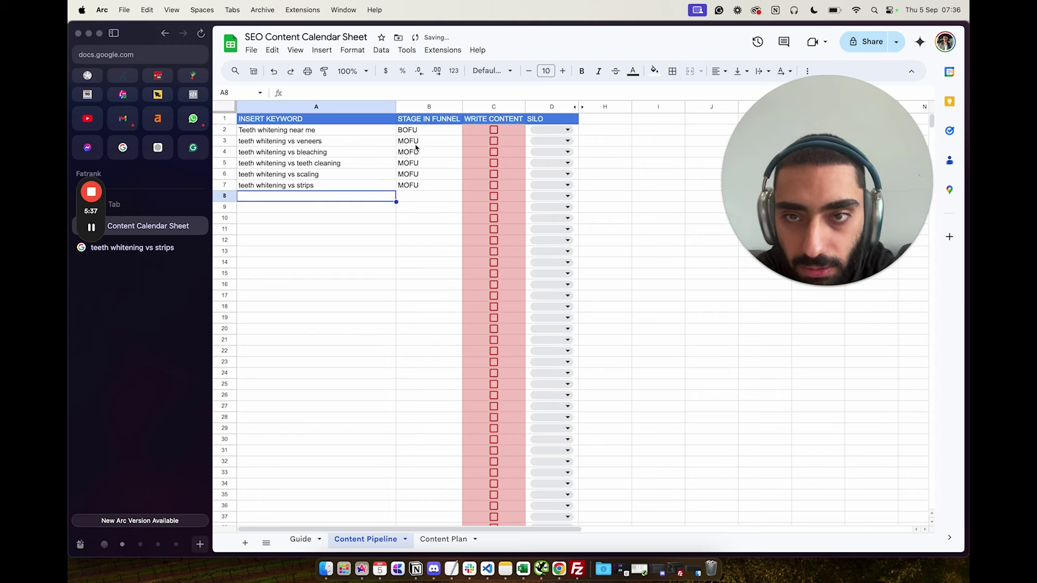
Check the funnel stages given to the comparison keywords in cells B3 to B7.
click(416, 144)
click(417, 156)
click(418, 166)
click(419, 175)
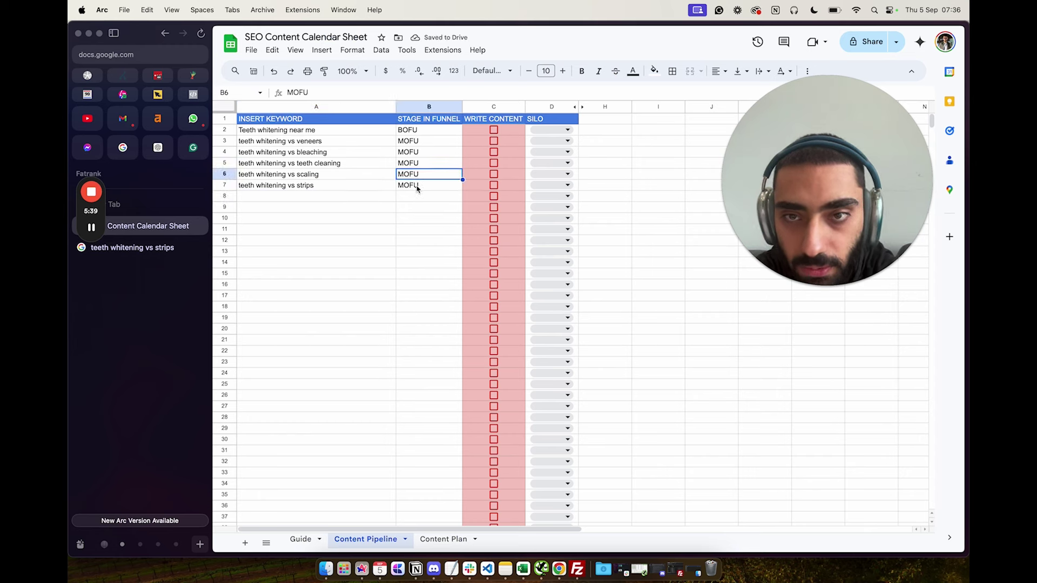
click(417, 187)
Enter the keyword "How much is teeth whitening?" in cell A8 and check its funnel stage.
click(333, 196)
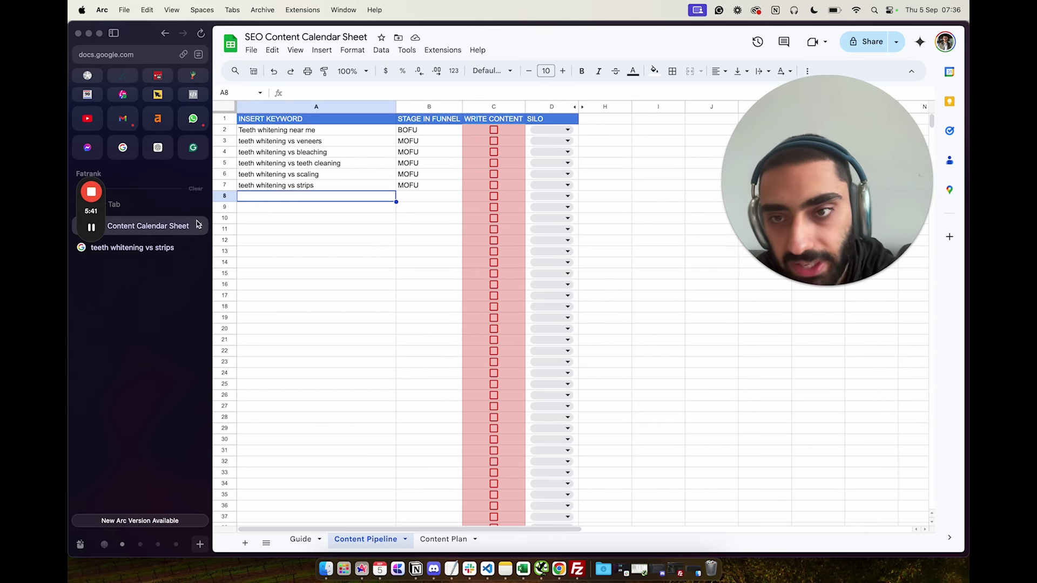
double_click(291, 198)
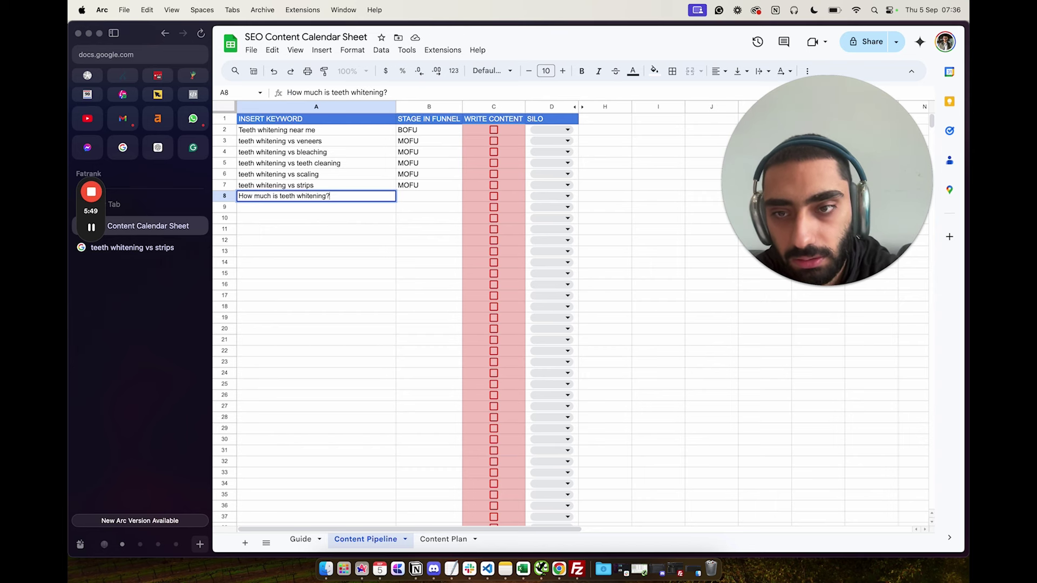
key(Return)
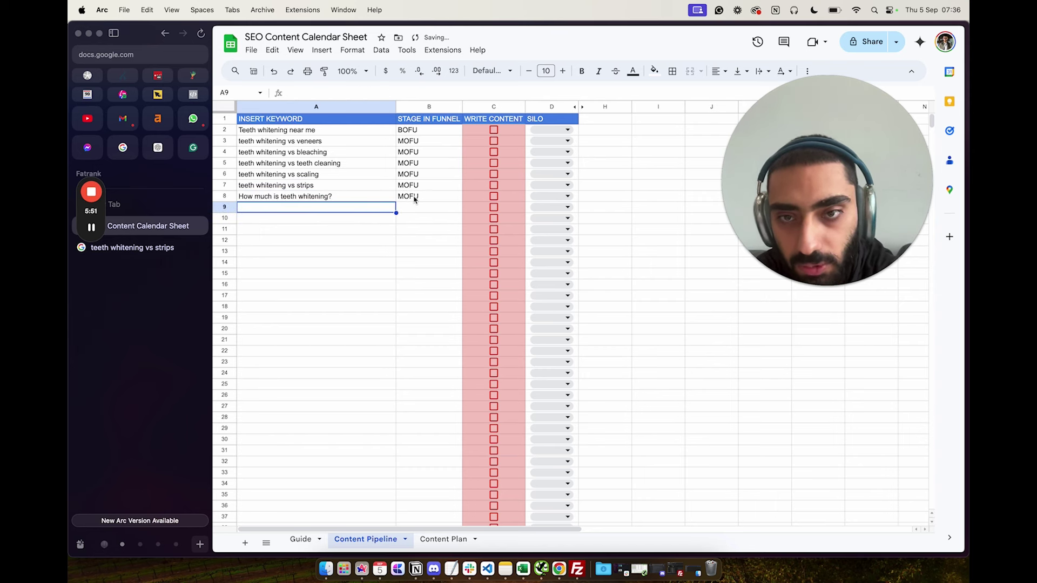
click(415, 198)
Enter the keyword "Does teeth whitening hurt" in cell A9 and check its funnel stage.
double_click(322, 206)
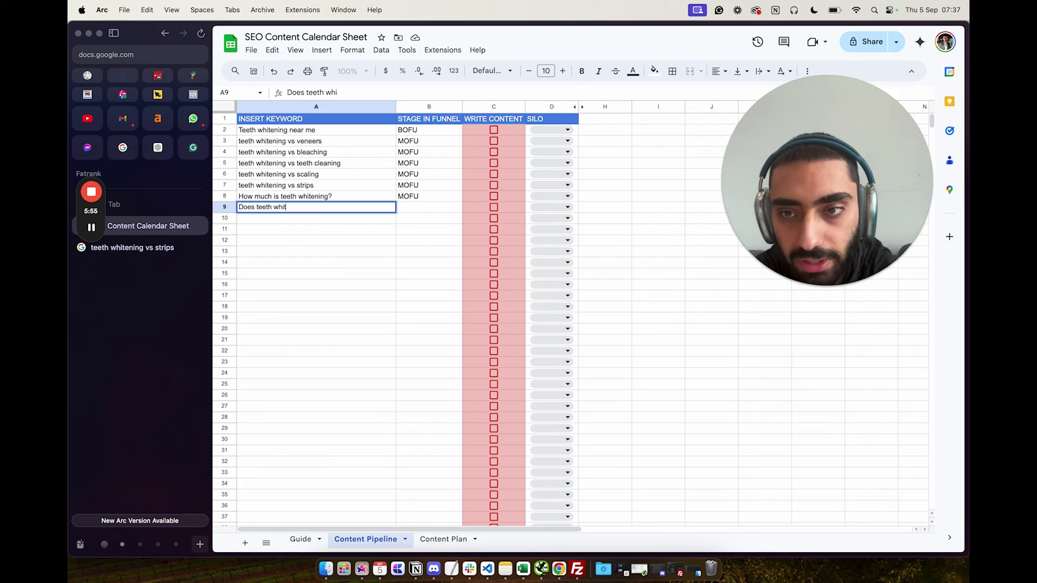
key(Return)
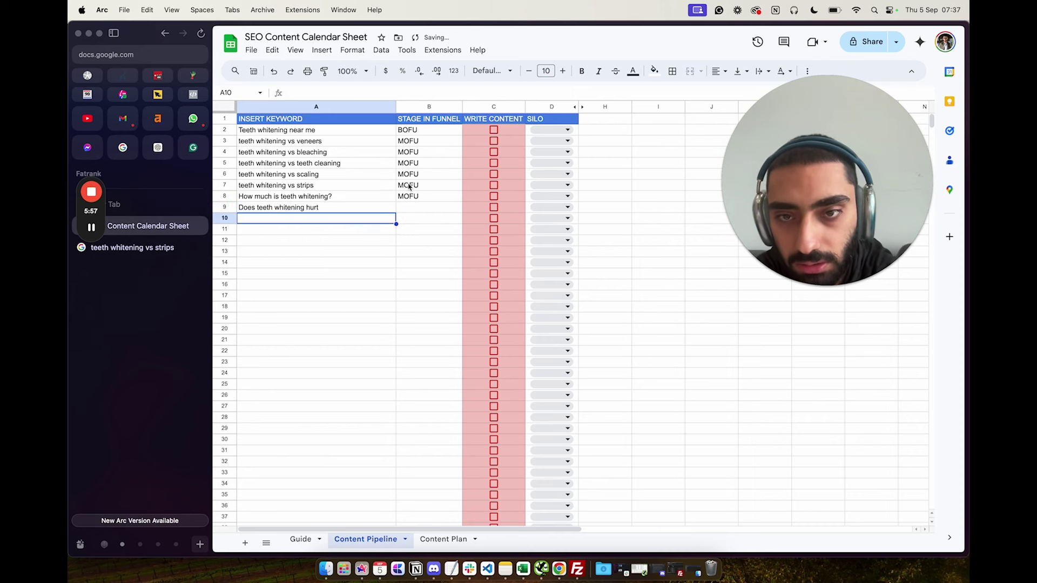
click(412, 211)
Enter "does teeth" as the Google query, pick the suggestion "does teeth whitening work" and copy it into cell A10 of the Content Pipeline.
click(285, 219)
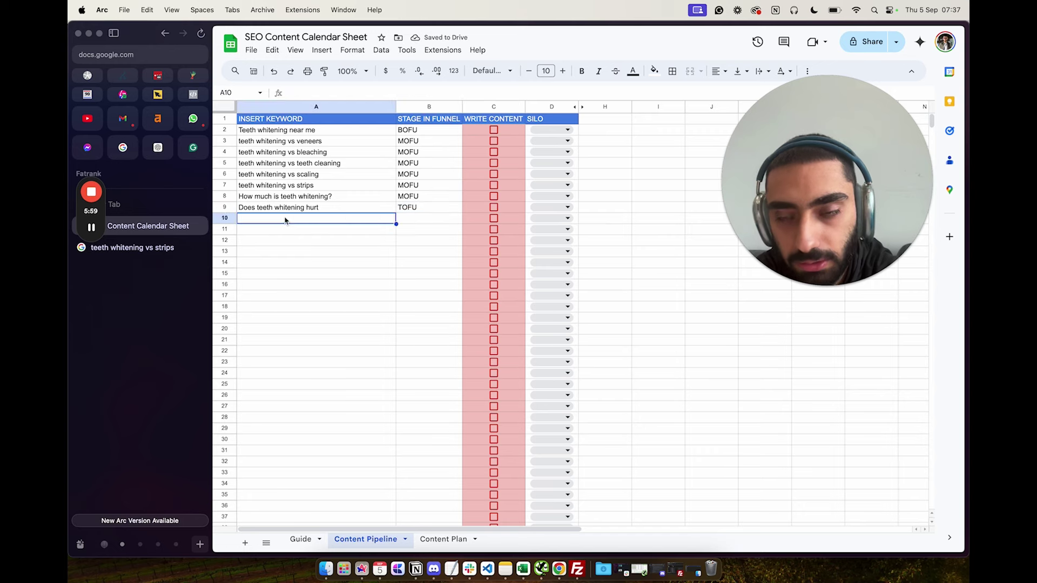
click(143, 247)
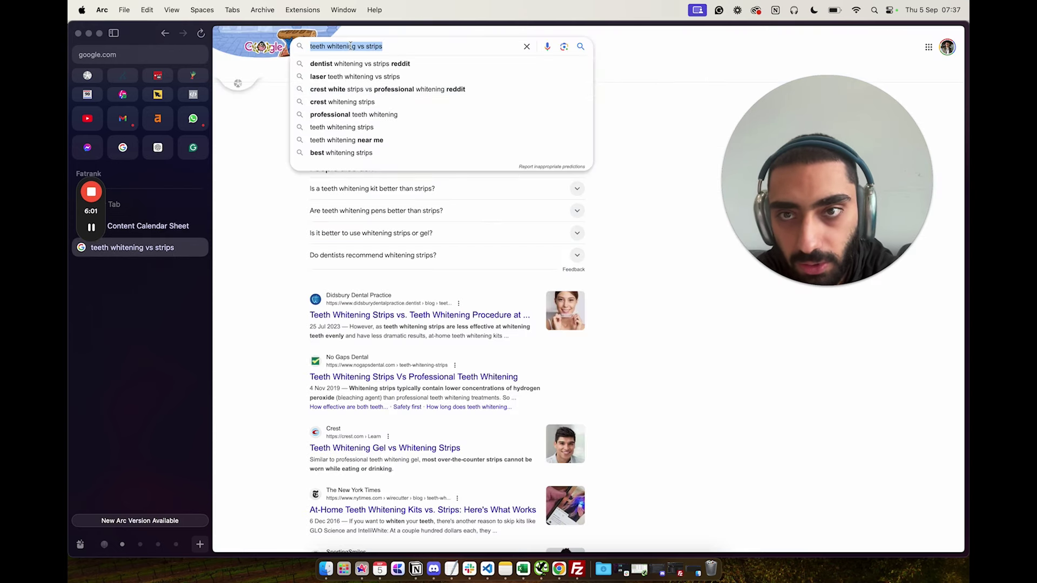
text(does teeth)
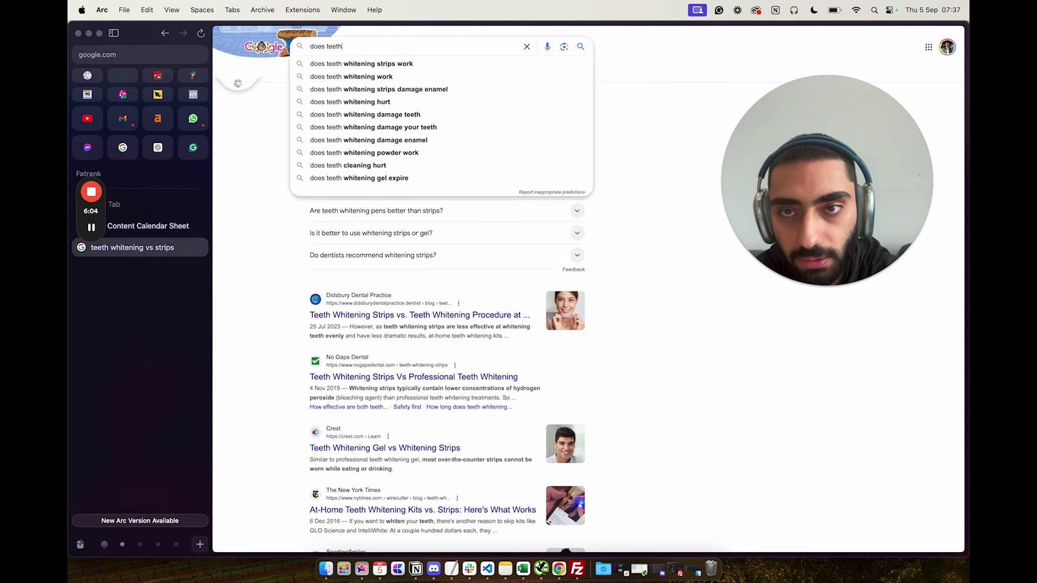
key(Down)
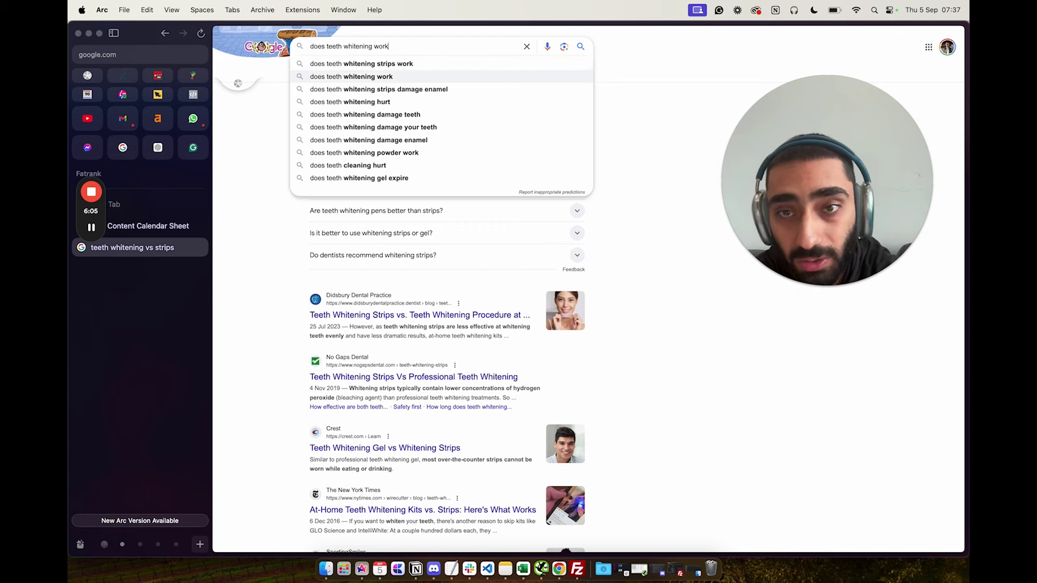
key(super+a)
key(super+c)
click(148, 226)
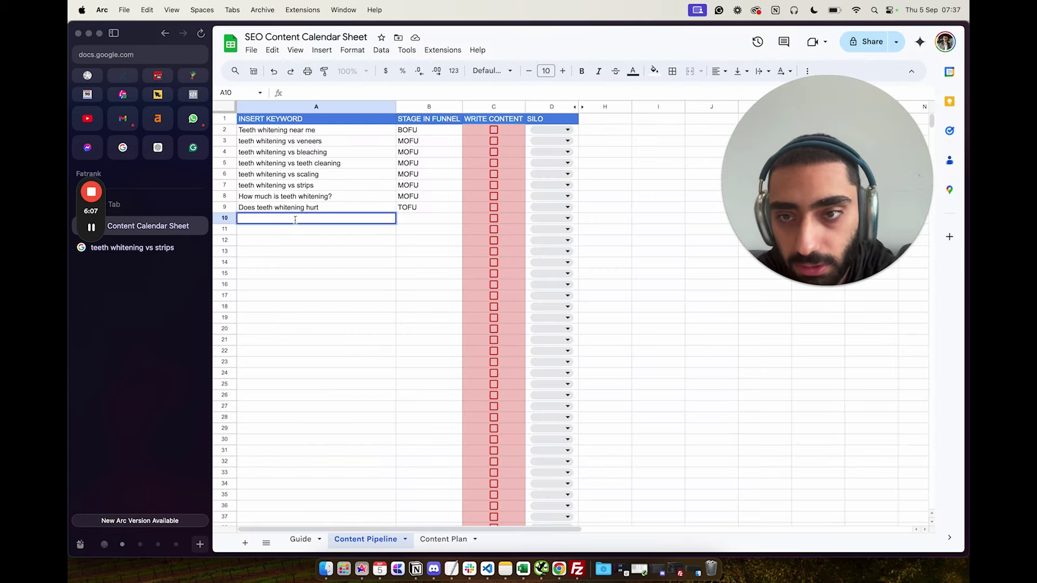
key(super+v)
key(Return)
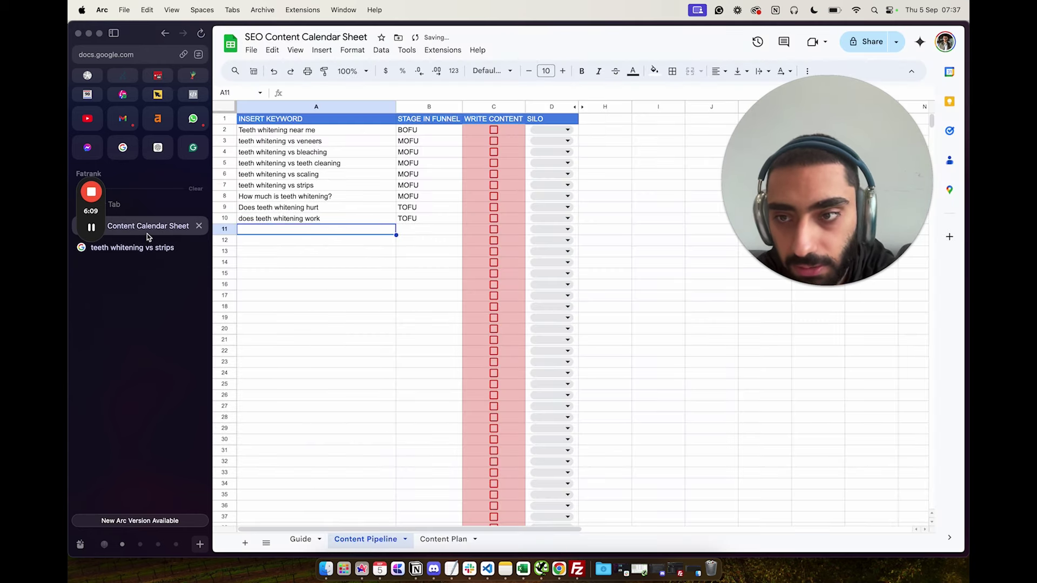
Search Google for the suggestion "does teeth whitening damage teeth" and copy that query into cell A11 of the Content Pipeline.
click(147, 247)
key(BackSpace)
key(BackSpace)
key(BackSpace)
key(BackSpace)
key(BackSpace)
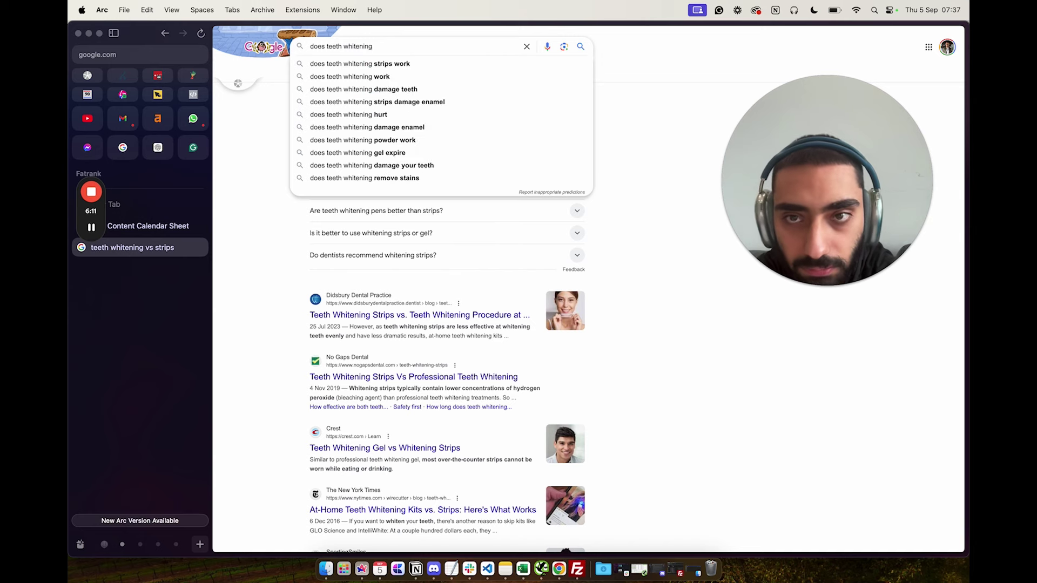
click(389, 89)
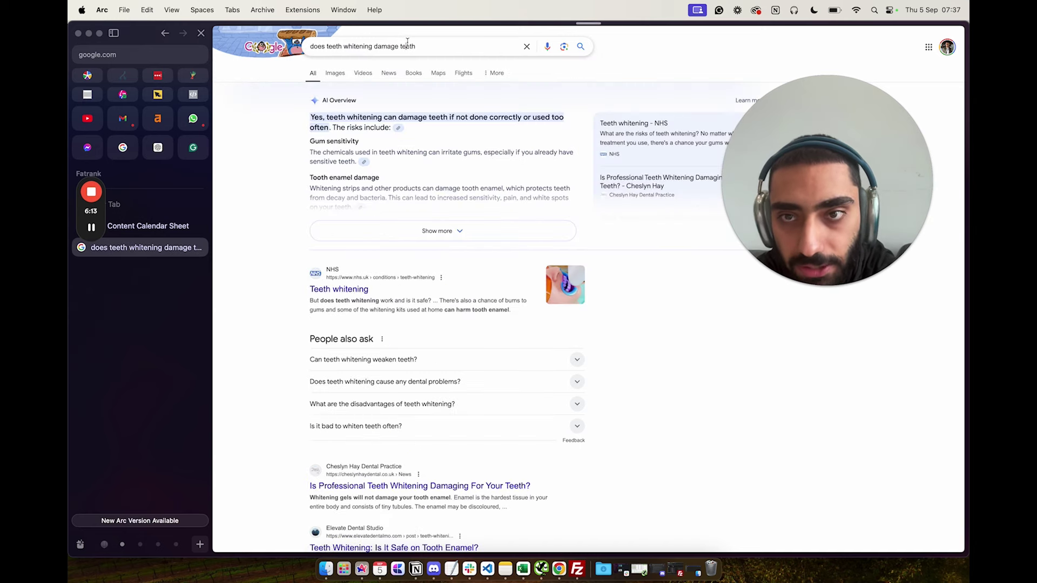
key(super+a)
key(super+c)
click(154, 227)
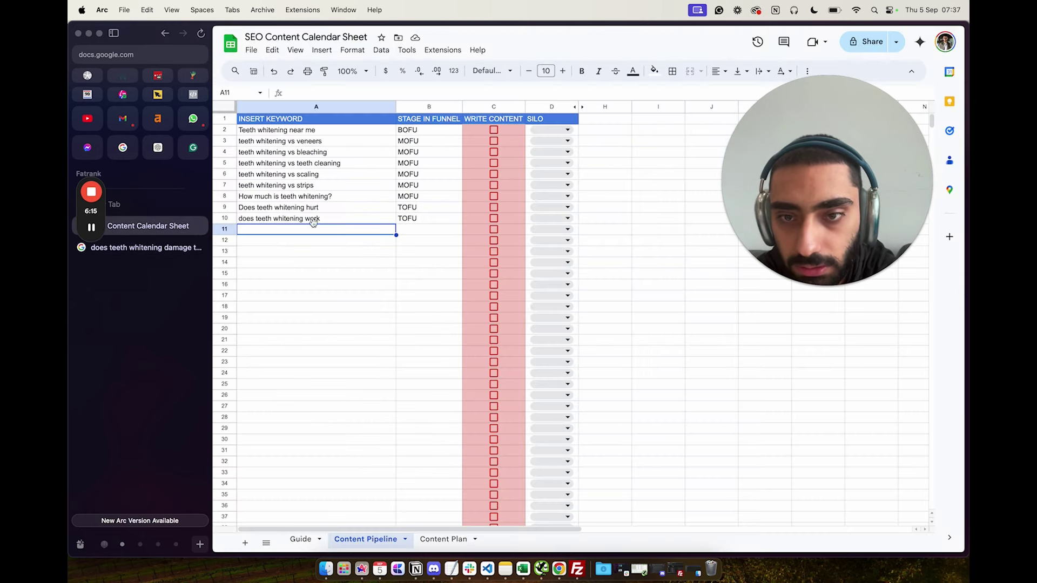
key(super+v)
key(Return)
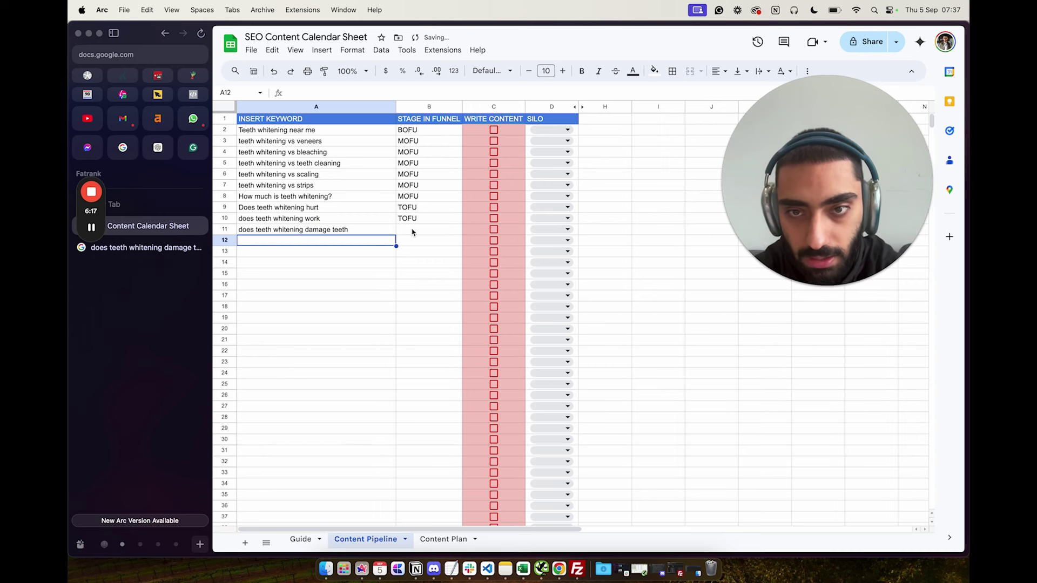
Remove "damage teeth" from the Google query and search for the suggestion "does teeth whitening powder work", selecting the full query for copying.
click(155, 248)
click(418, 47)
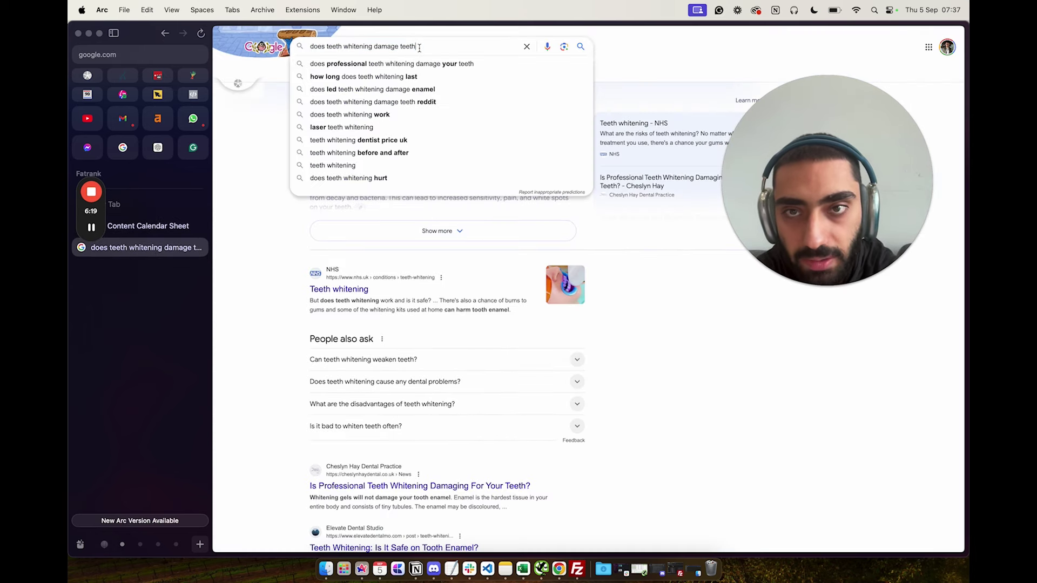
key(BackSpace)
key(BackSpace)
key(BackSpace)
key(BackSpace)
key(BackSpace)
key(BackSpace)
key(BackSpace)
key(BackSpace)
key(BackSpace)
key(BackSpace)
key(BackSpace)
key(BackSpace)
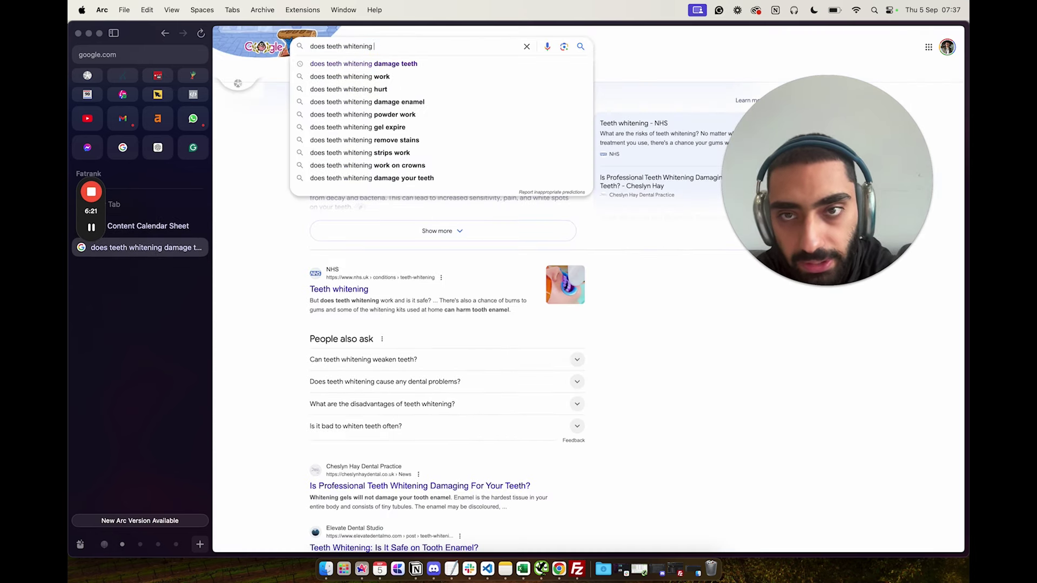
click(424, 115)
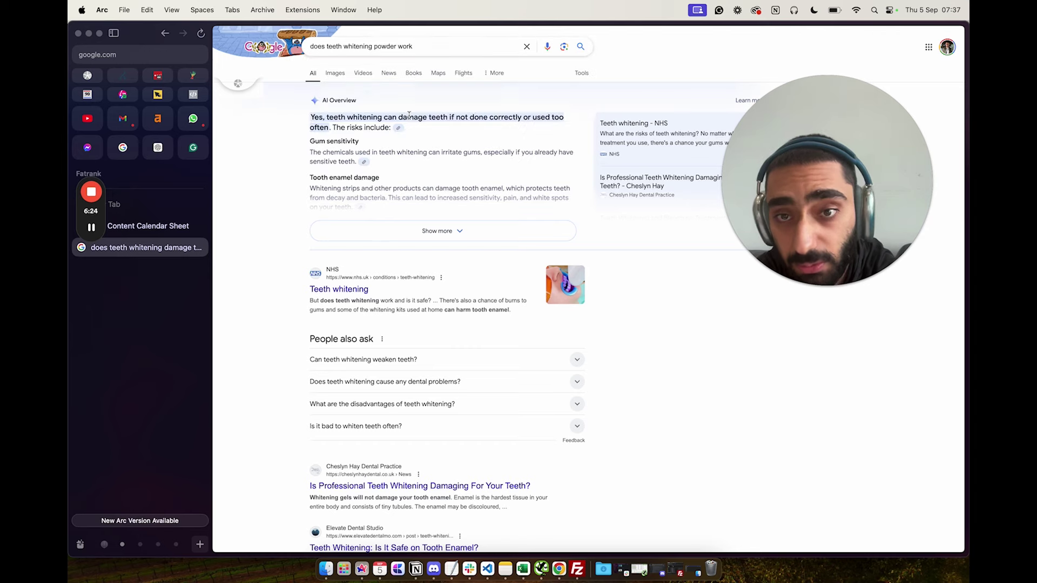
click(435, 42)
Paste the keyword "does teeth whitening powder work" into cell A12 of the Content Pipeline.
click(147, 226)
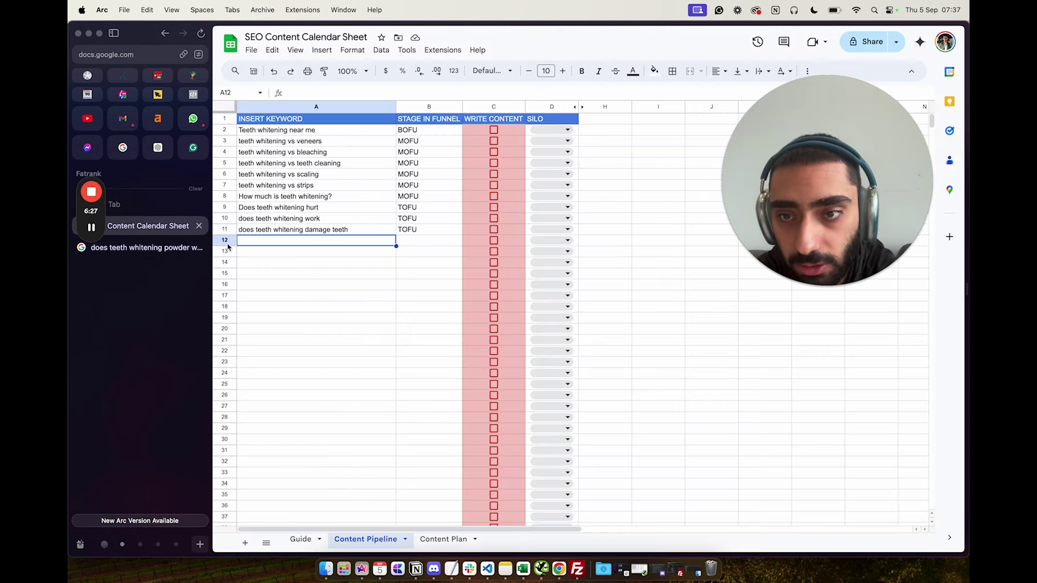
double_click(272, 235)
key(super+v)
key(Return)
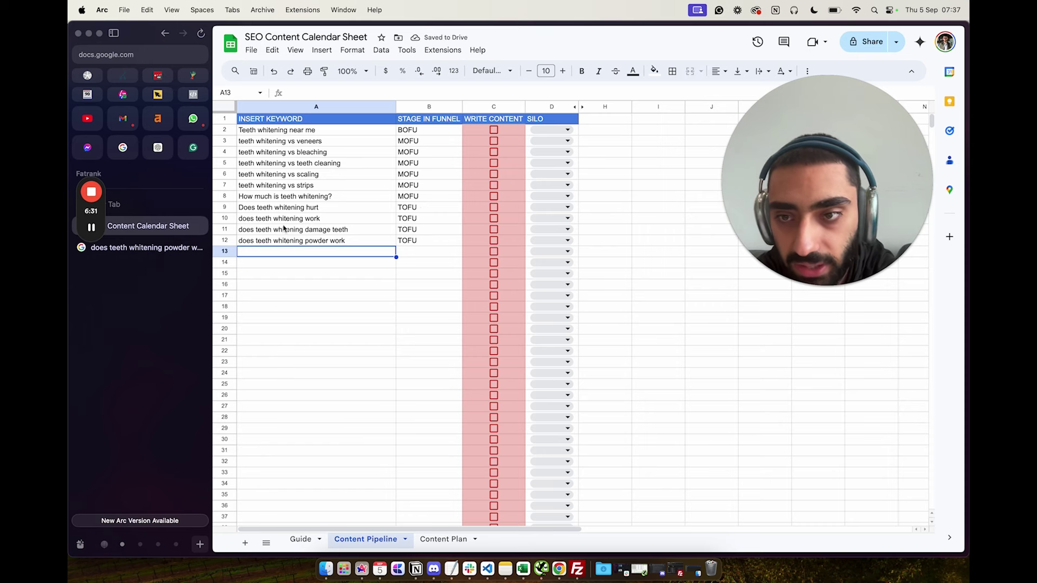
Remove "powder work" from the Google query and search for the suggestion "does teeth whitening work on crowns", selecting the full query for copying.
click(136, 248)
click(429, 44)
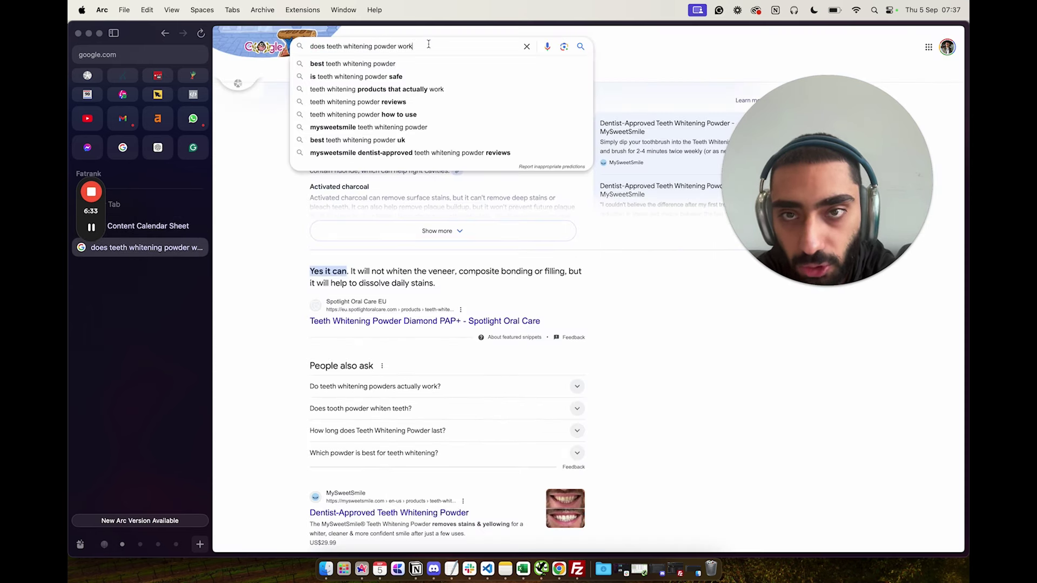
key(BackSpace)
key(BackSpace)
key(BackSpace)
key(BackSpace)
key(BackSpace)
key(BackSpace)
key(BackSpace)
key(BackSpace)
key(BackSpace)
key(BackSpace)
key(BackSpace)
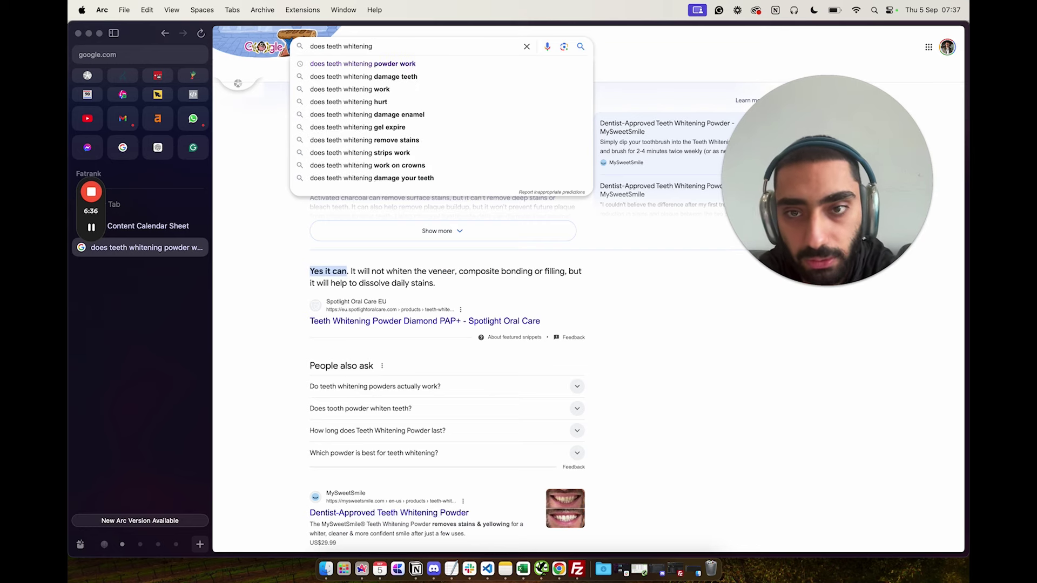
click(405, 166)
triple_click(386, 46)
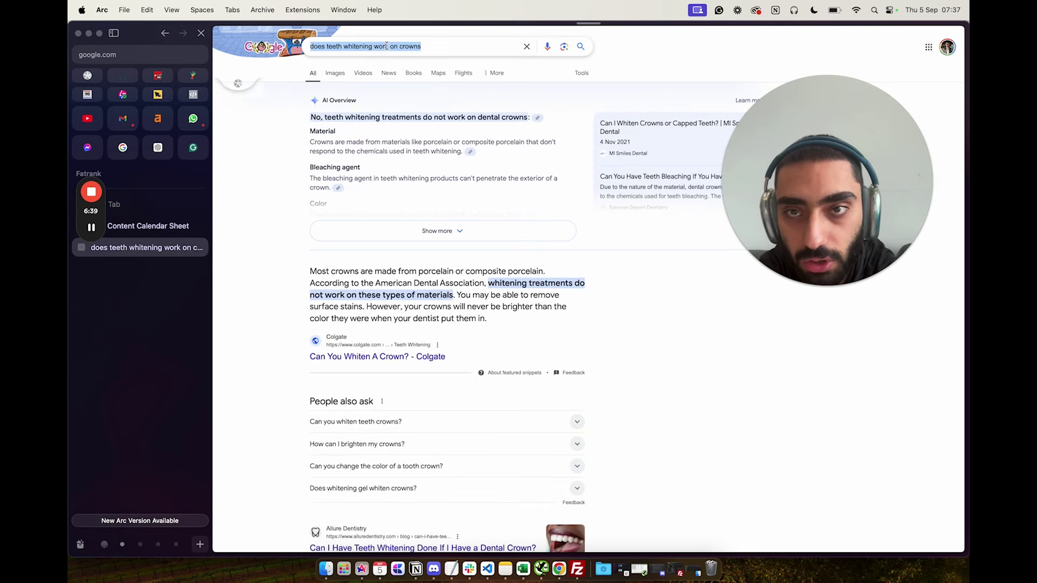
Paste the keyword "does teeth whitening work on crowns" into cell A13 of the Content Pipeline.
key(ctrl+Tab)
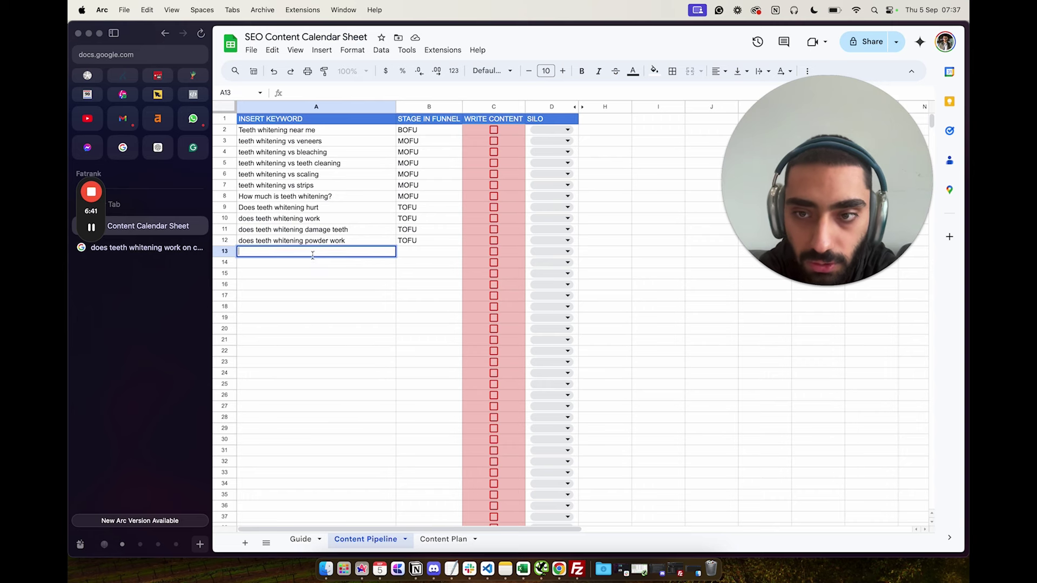
key(super+v)
click(411, 290)
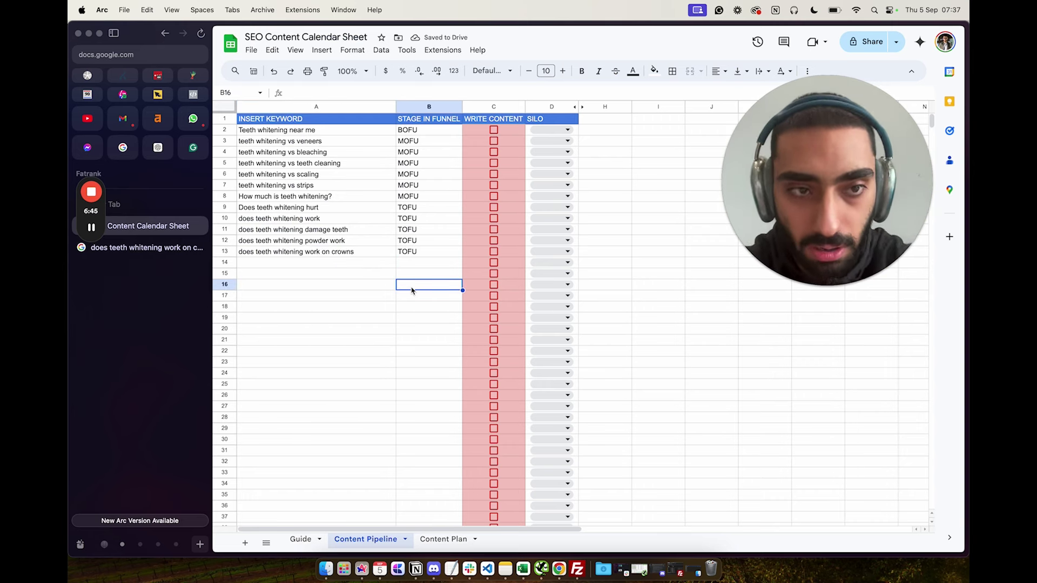
Replace "near me" with "Manchester" in cell A2 so the keyword reads "Teeth whitening Manchester".
click(317, 130)
double_click(316, 131)
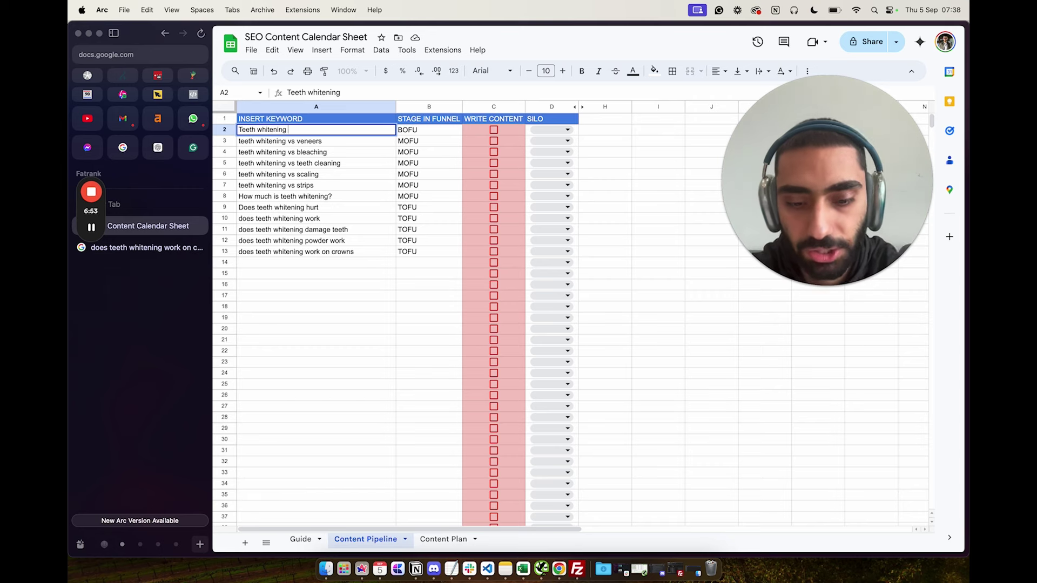
text(Manchester)
key(Return)
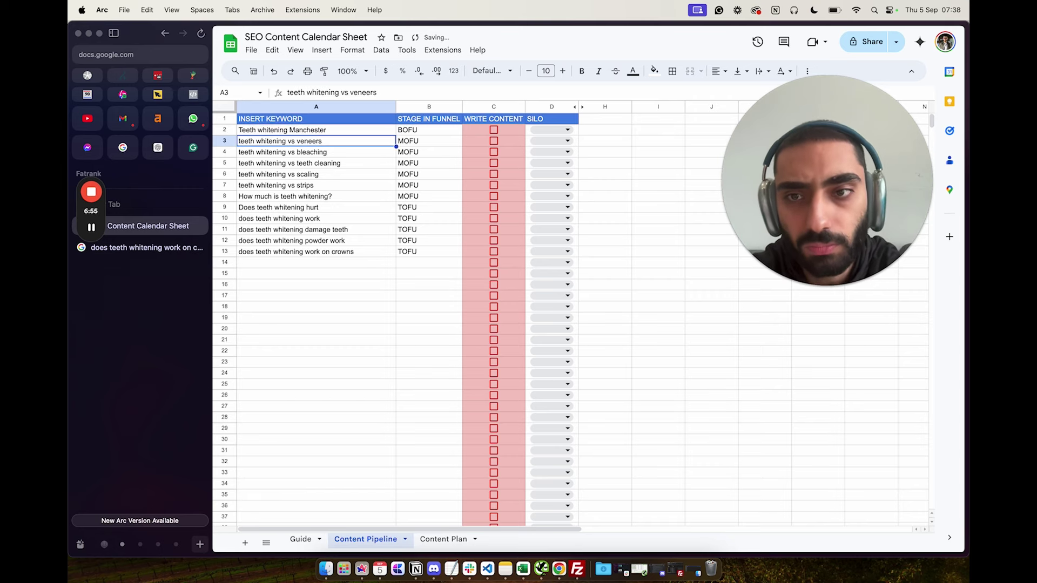
click(403, 131)
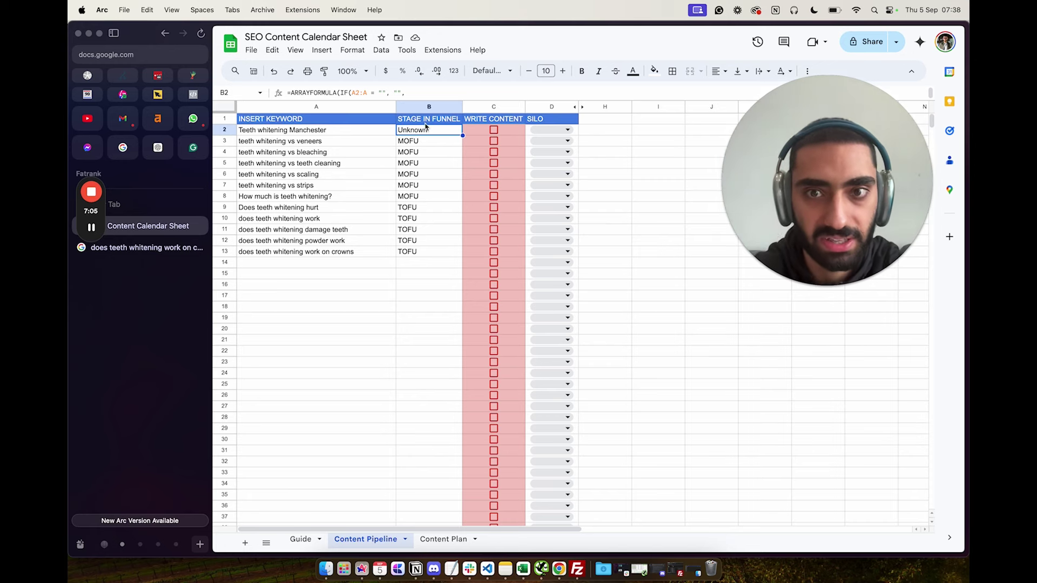
drag(367, 133, 434, 131)
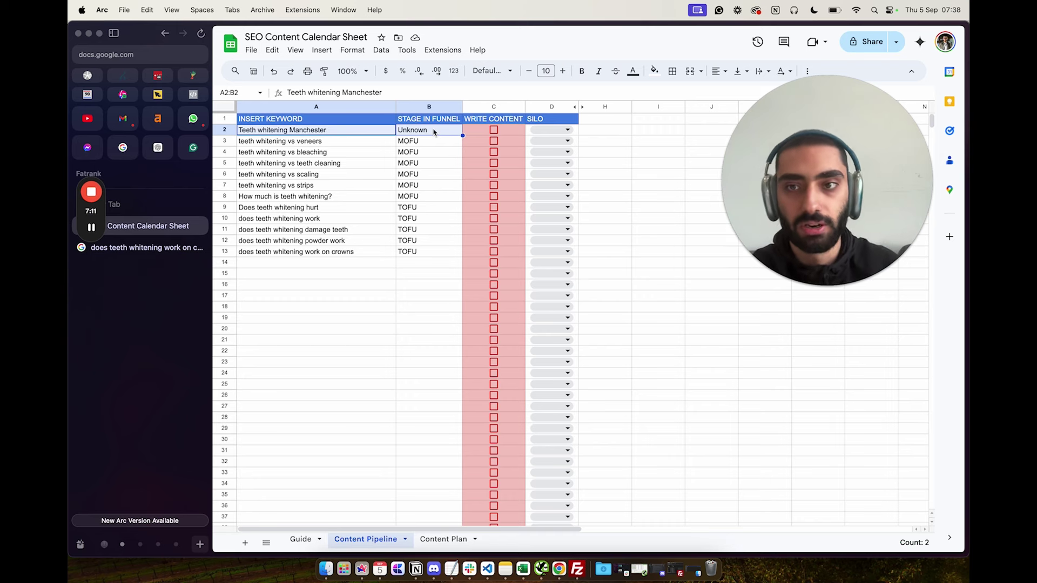
Rename the SILO column's dropdown option "SILO A" to "Teeth Whitening Silo" and apply the change to all matching dropdowns.
click(568, 131)
drag(827, 152, 681, 353)
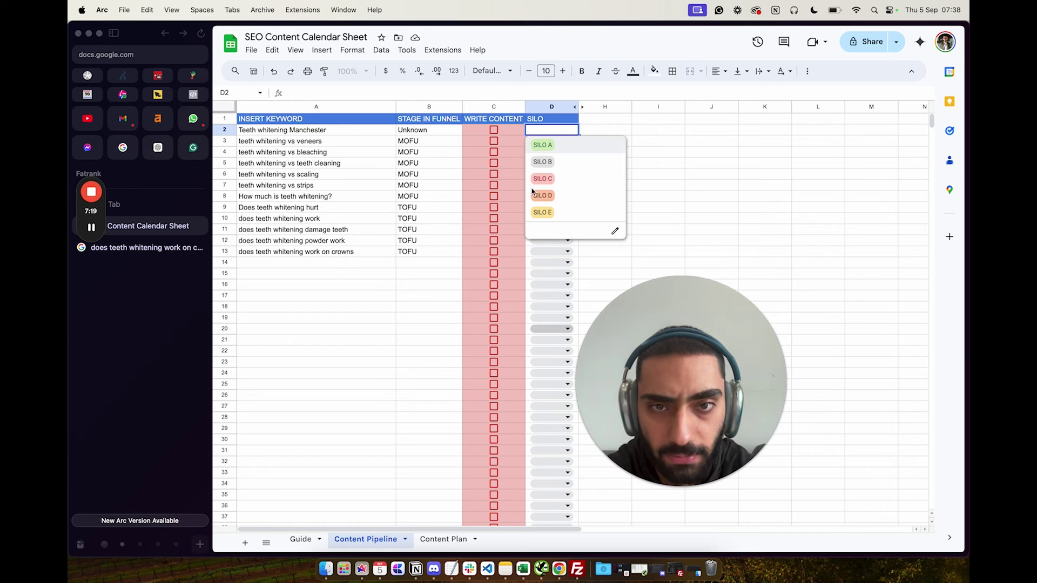
click(617, 230)
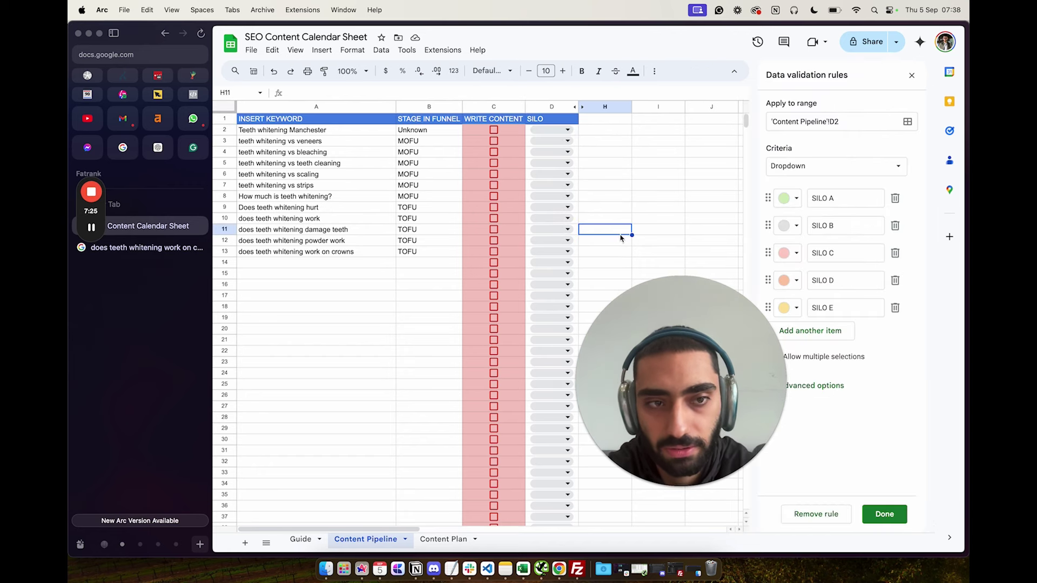
click(849, 199)
triple_click(849, 199)
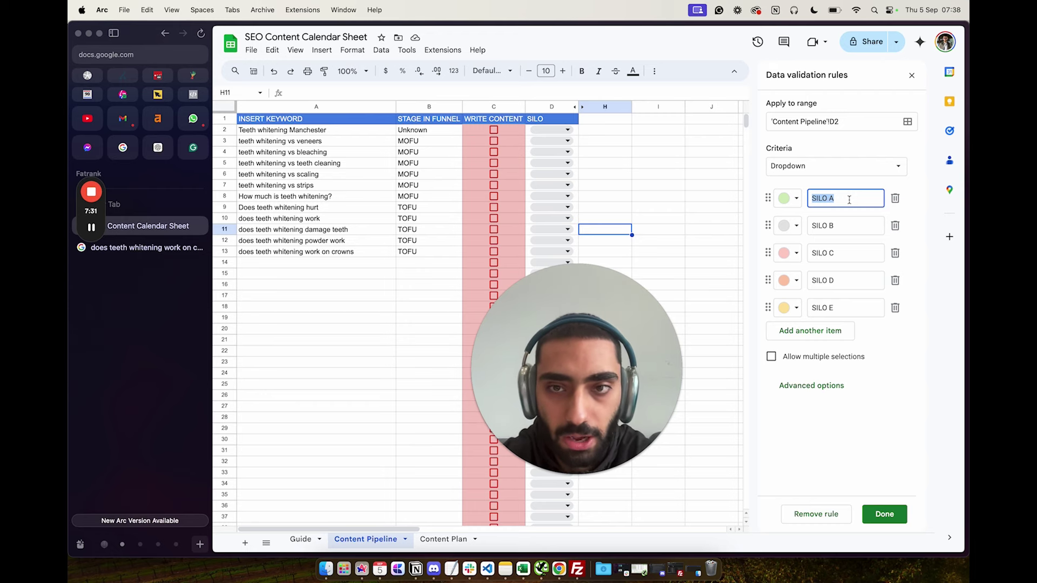
text(Teeth )
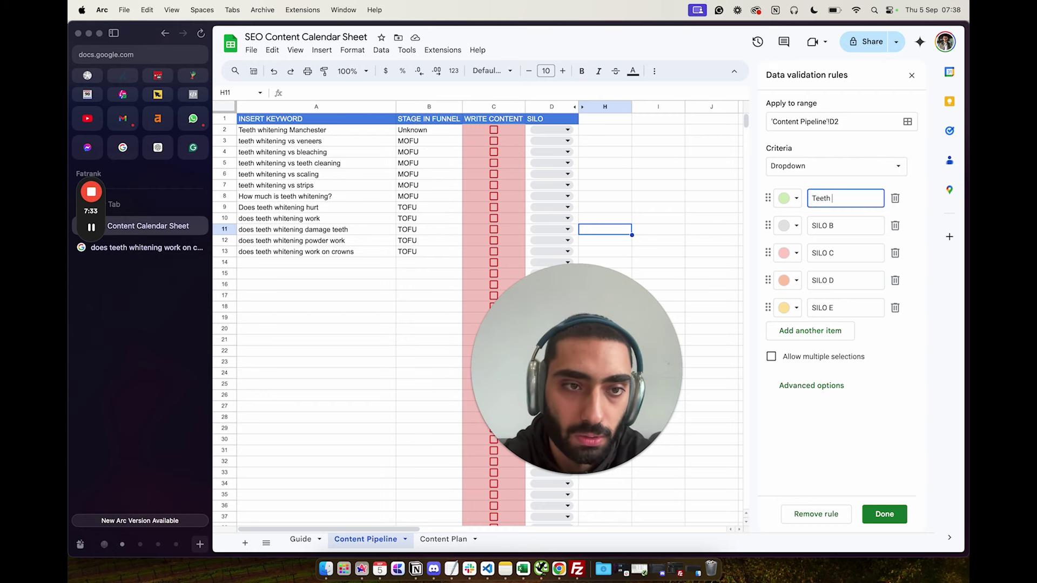
text(Whitening S)
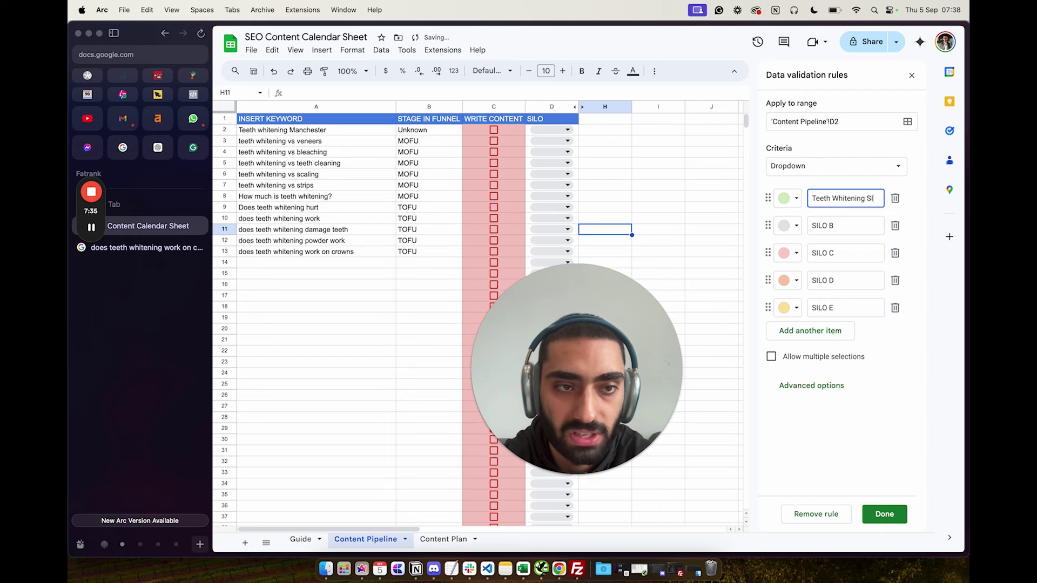
text(ilo)
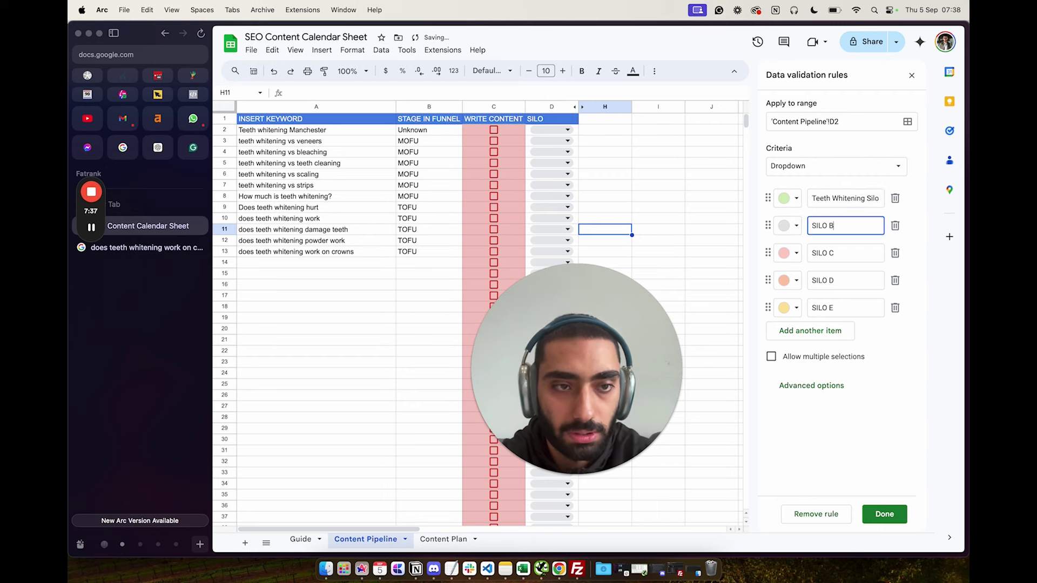
click(886, 510)
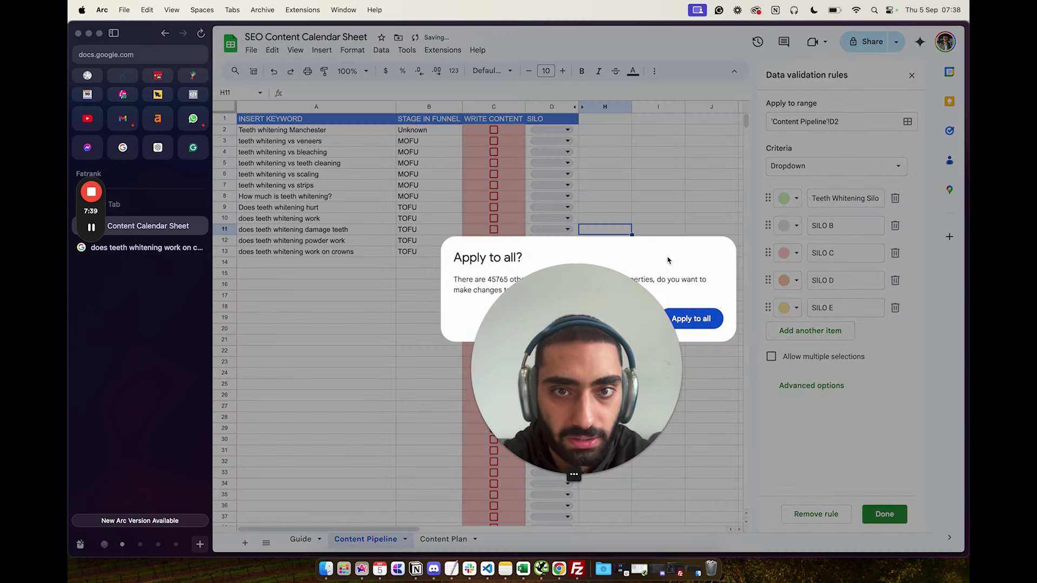
drag(478, 341, 429, 351)
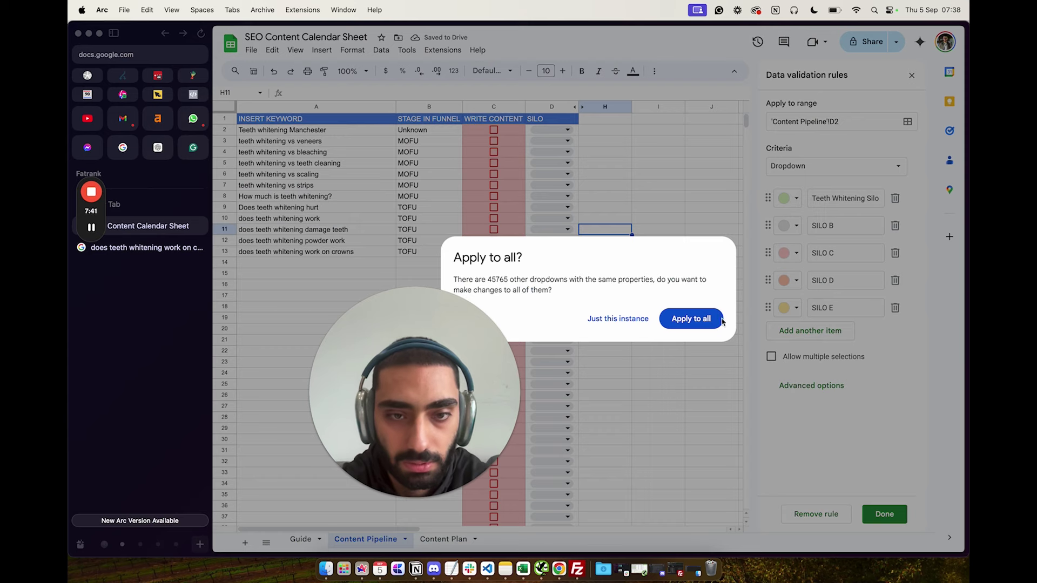
click(690, 319)
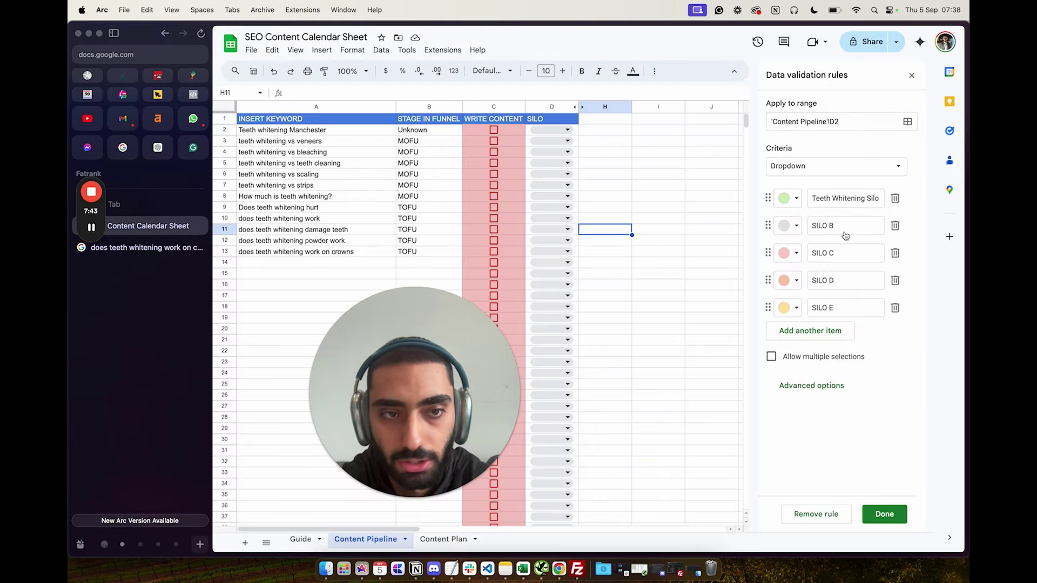
drag(456, 402, 615, 398)
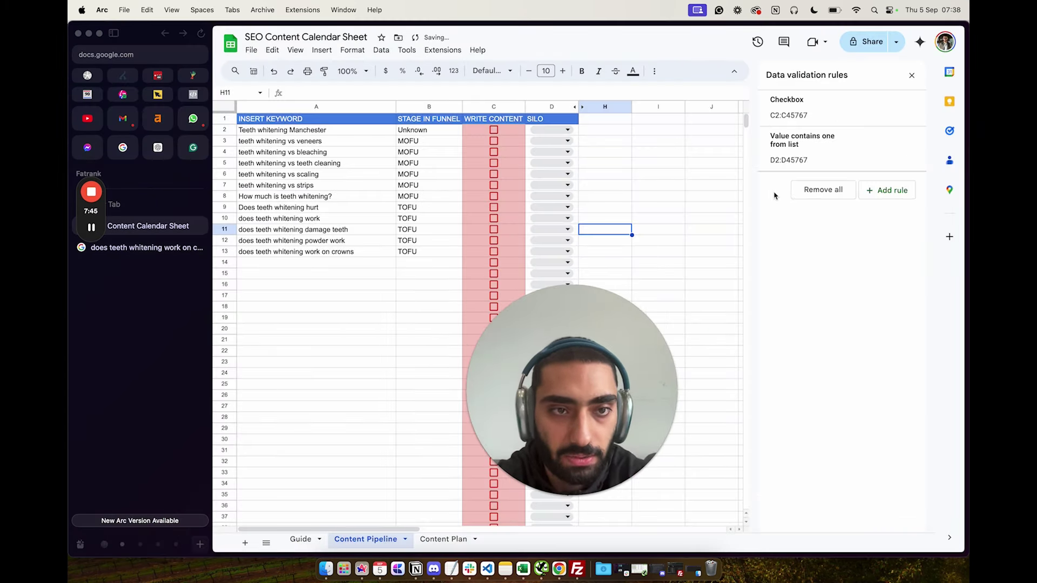
Rename the dropdown option "SILO B" to "Invisalign Silo" and apply the change to all matching dropdowns in the SILO column.
click(566, 129)
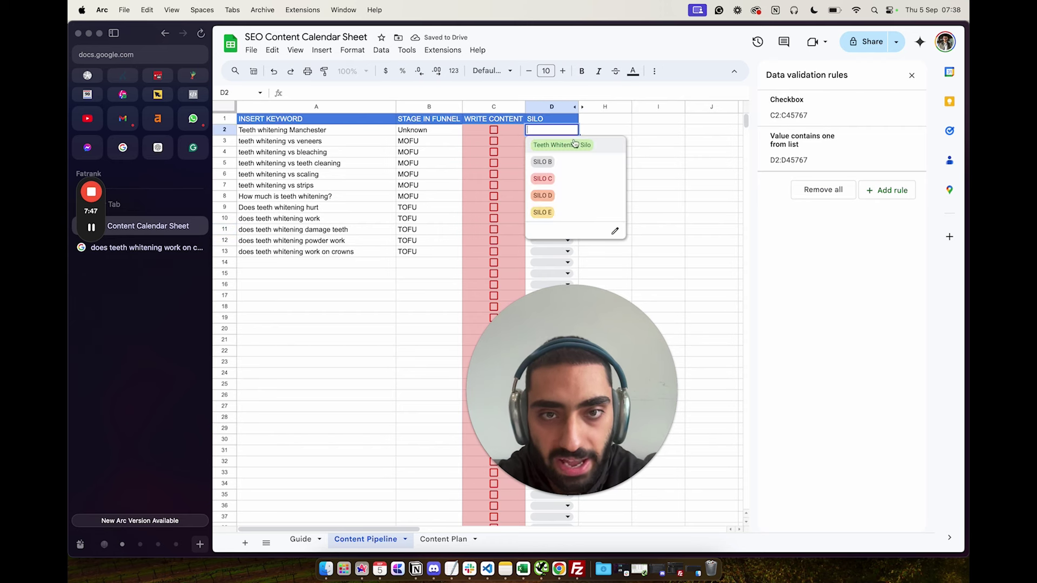
click(614, 231)
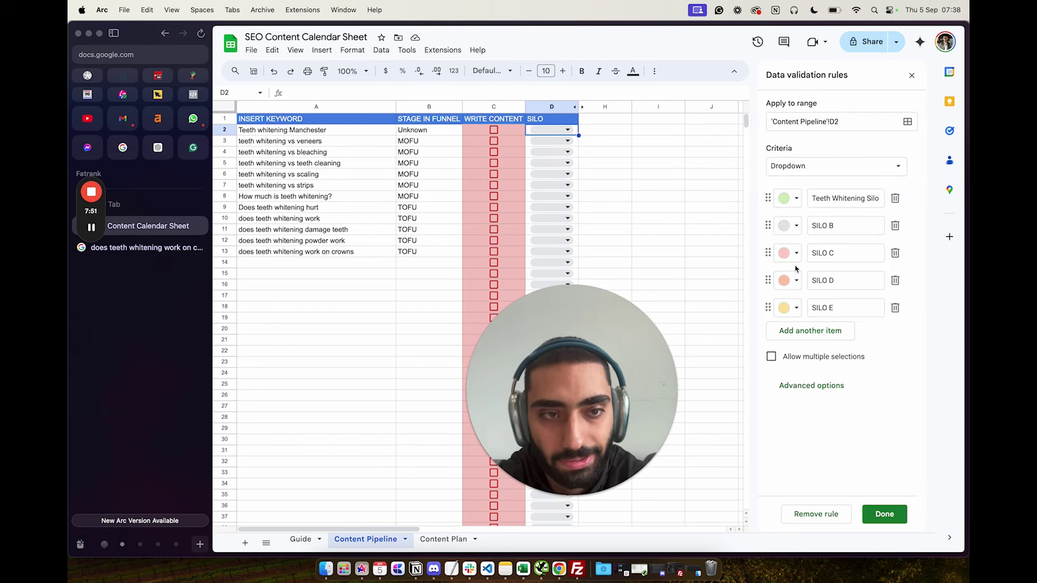
click(832, 225)
triple_click(832, 225)
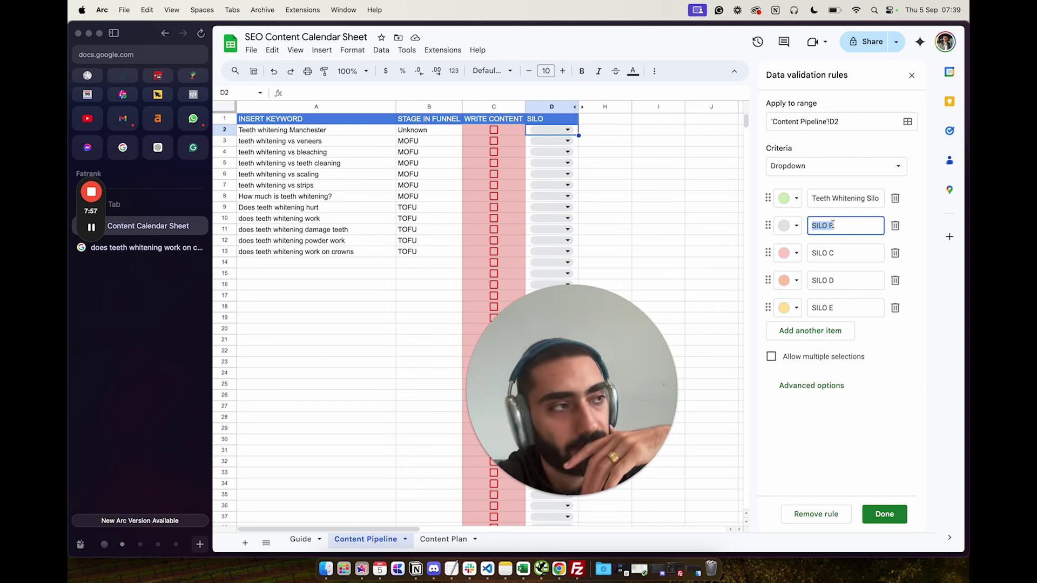
text(Invisalign )
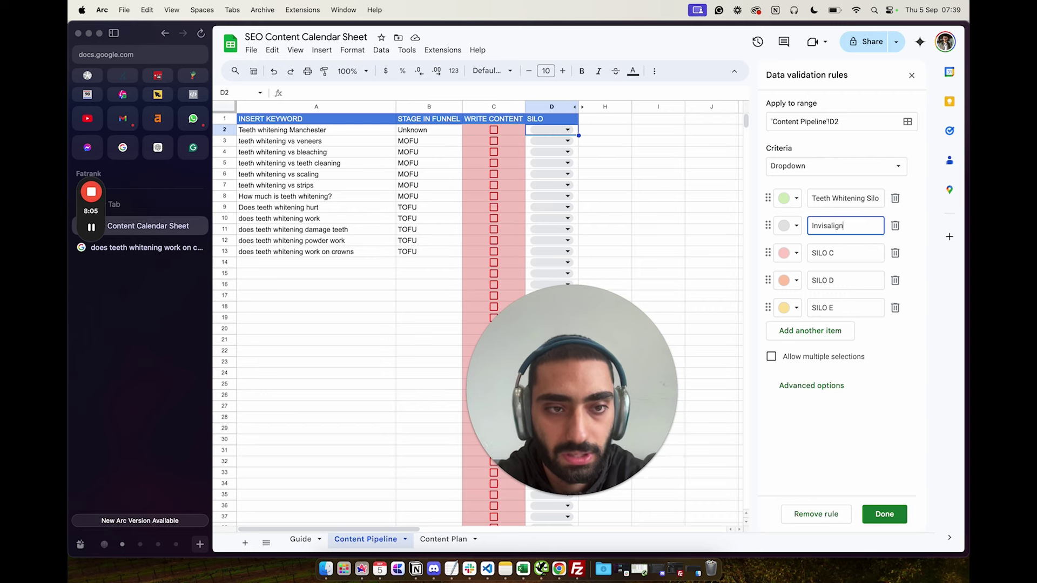
text(Silo)
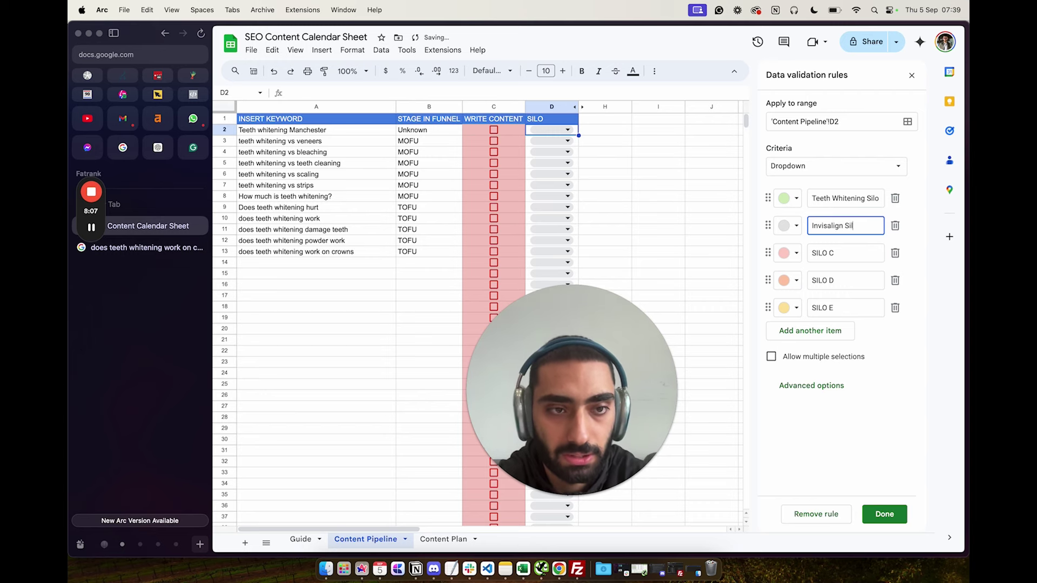
click(883, 515)
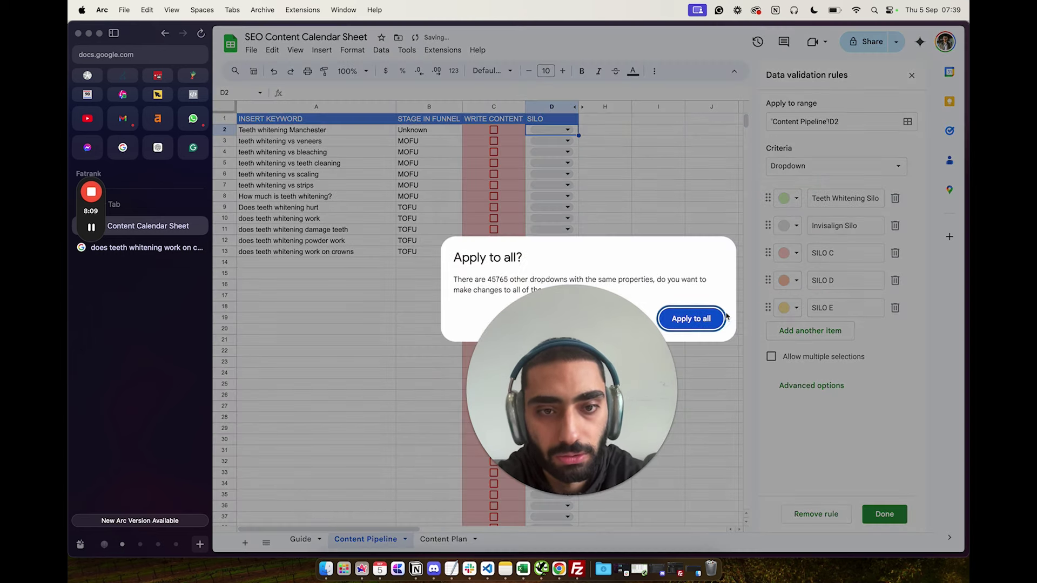
click(693, 317)
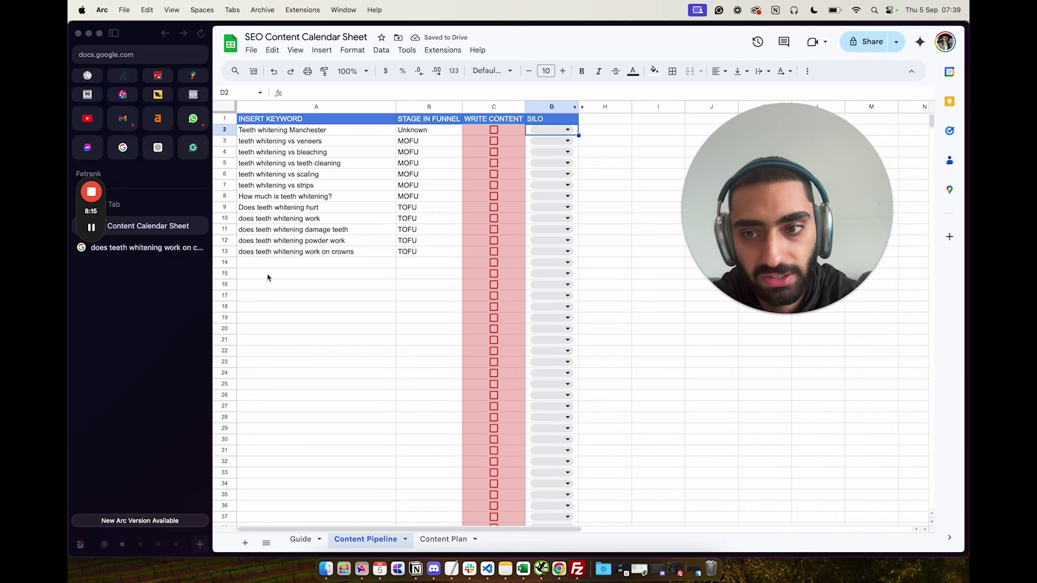
Copy the keyword from A2 into cell A15 and replace "Teeth whitening" so it reads "Invisalign Manchester".
click(274, 274)
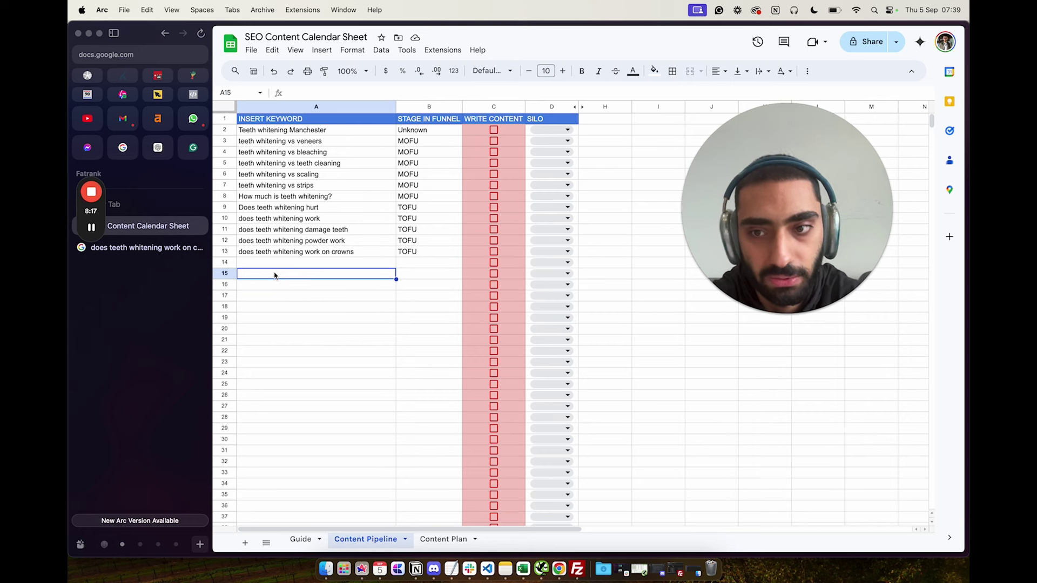
double_click(274, 274)
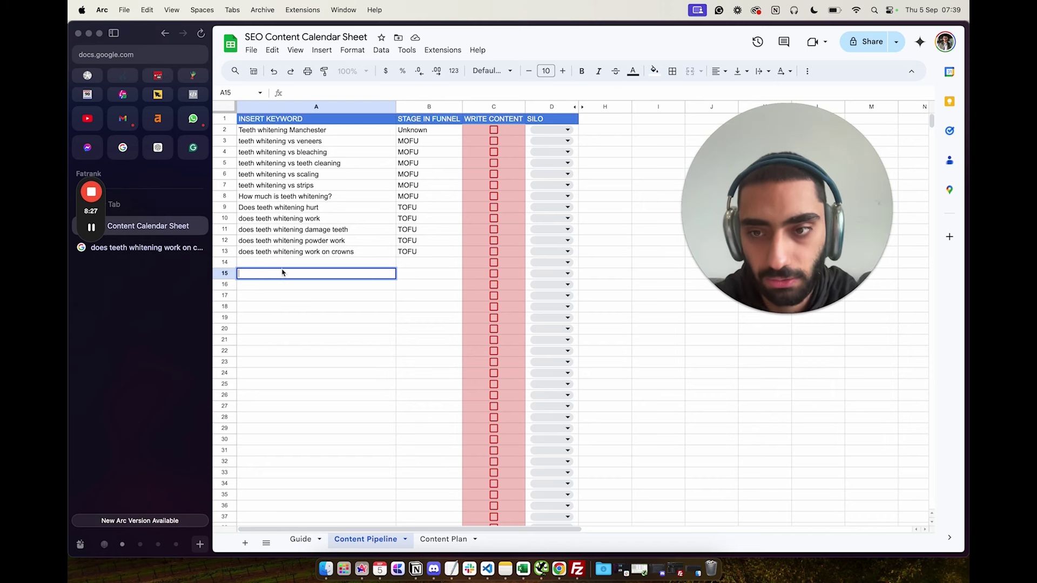
click(273, 133)
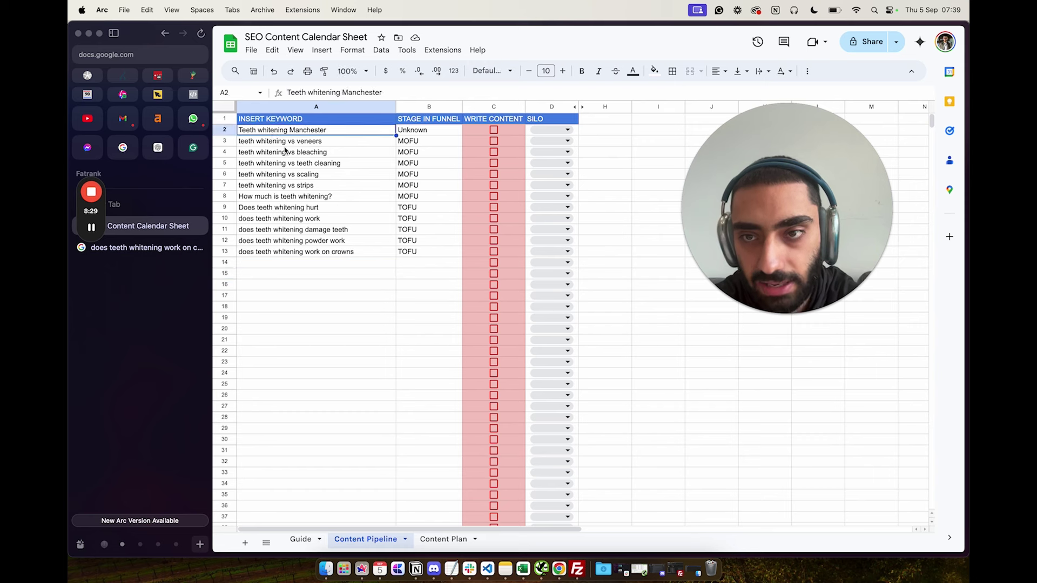
double_click(276, 274)
text(Teeth whitening Manchester)
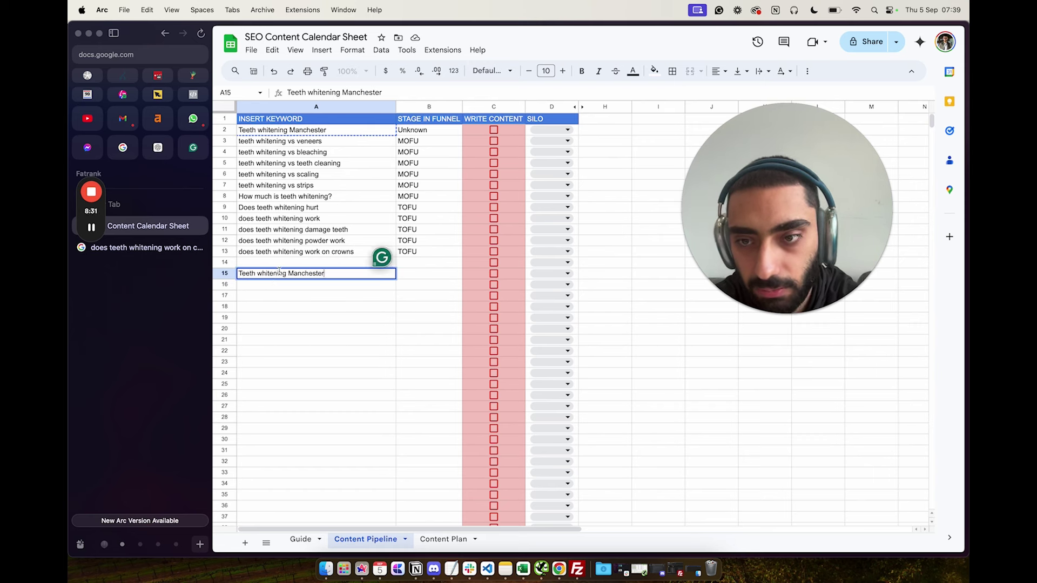
drag(284, 275, 238, 274)
text(Inv)
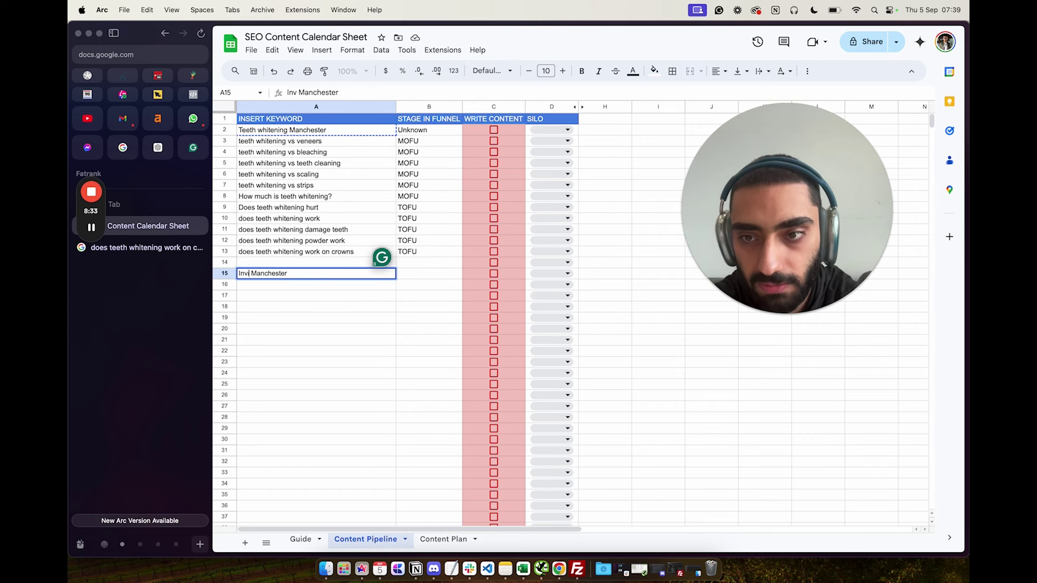
text(isalign)
key(Return)
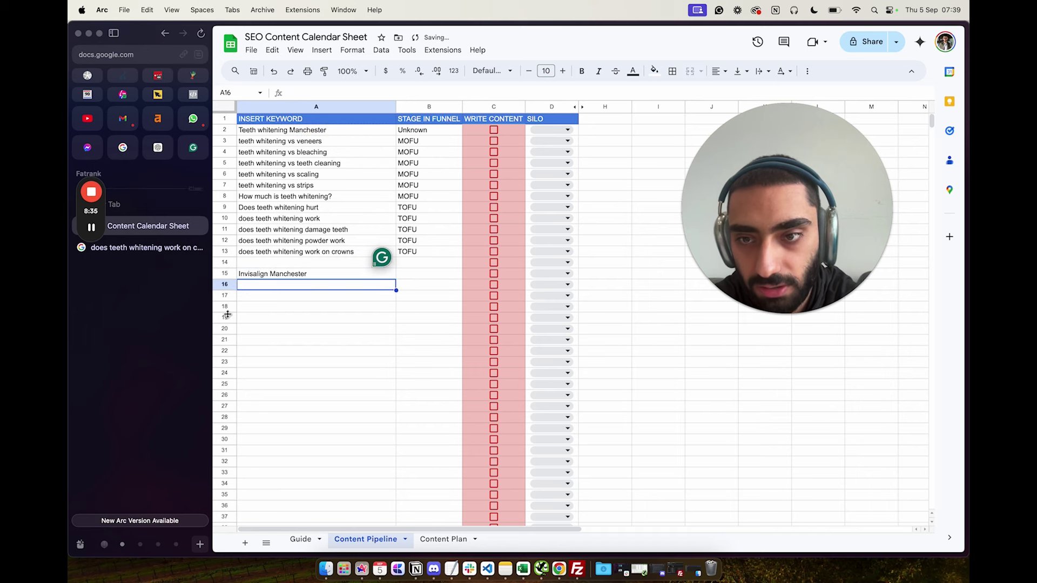
Enter the keyword "invisalign vs smile direct" in cell A16.
text(invi)
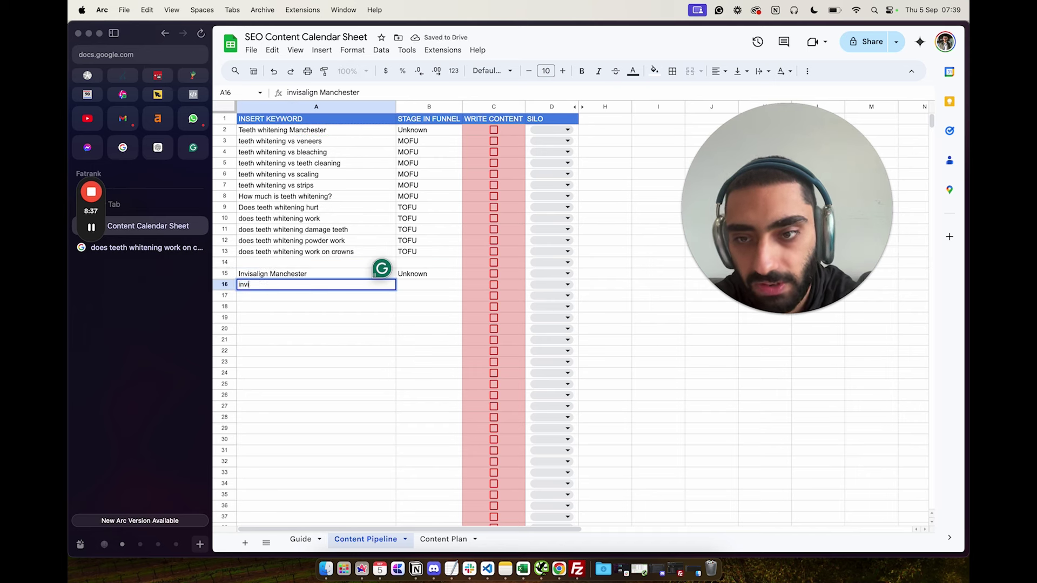
text(salign vs)
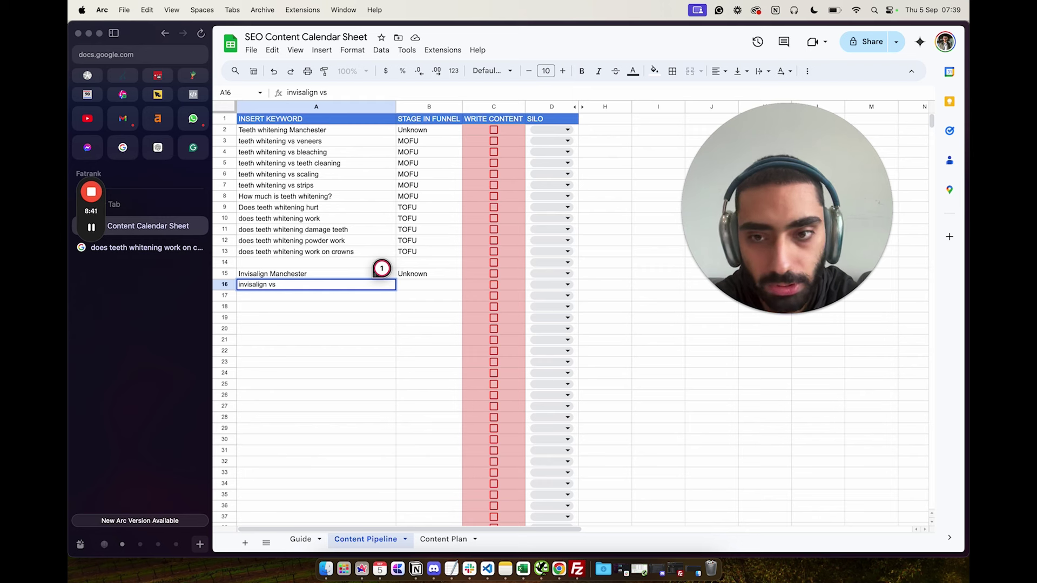
text( smile direct)
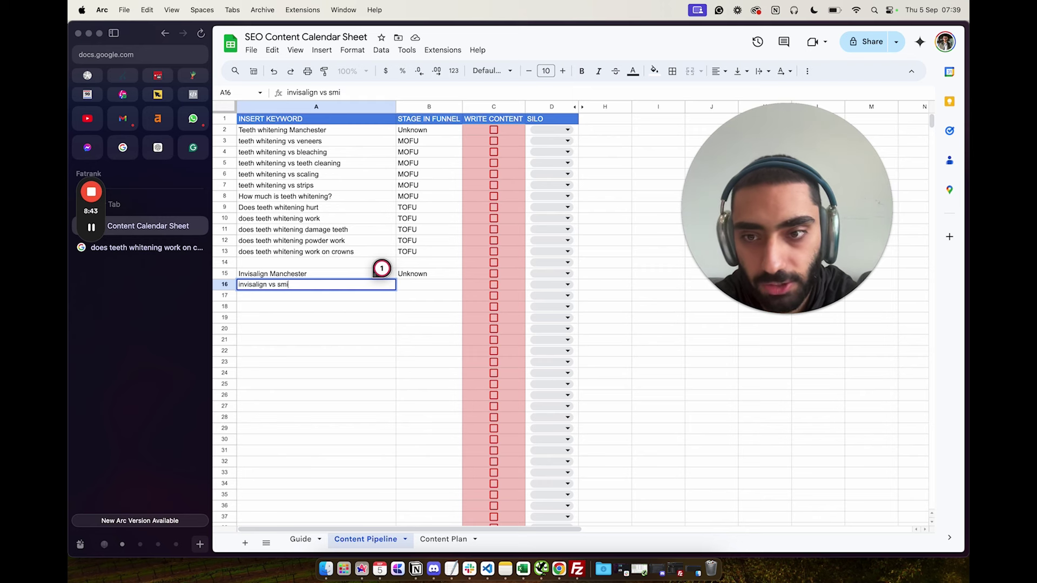
key(Return)
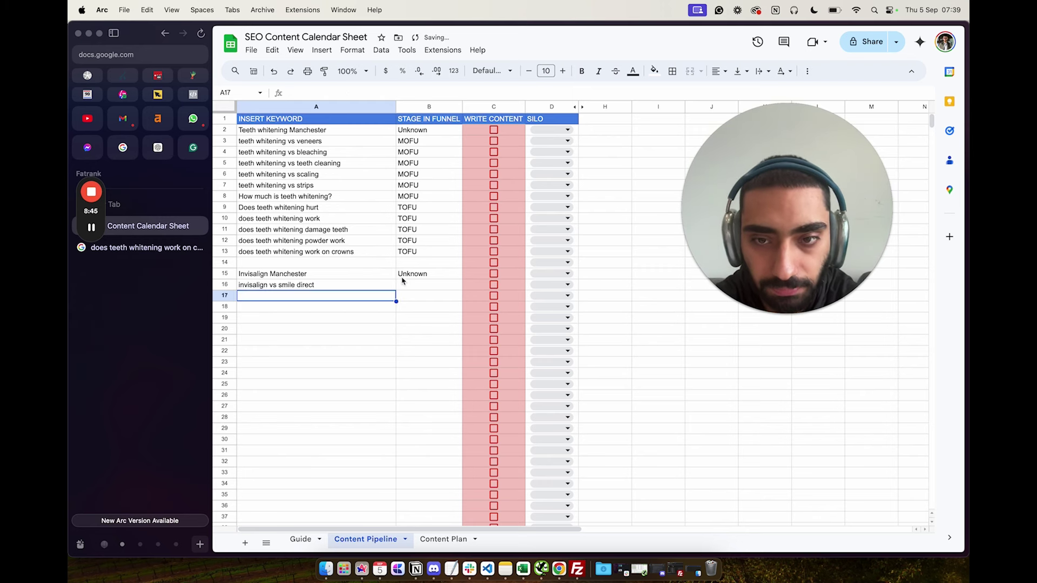
Assign "Teeth Whitening Silo" to cell D2, widen column D to fit it, and fill the value down through D13.
click(550, 131)
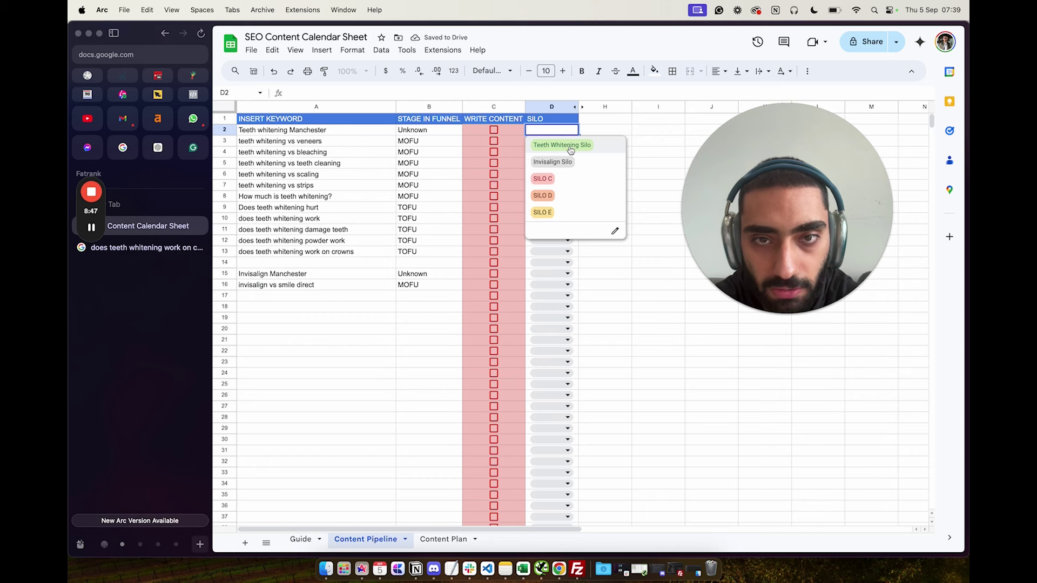
click(567, 146)
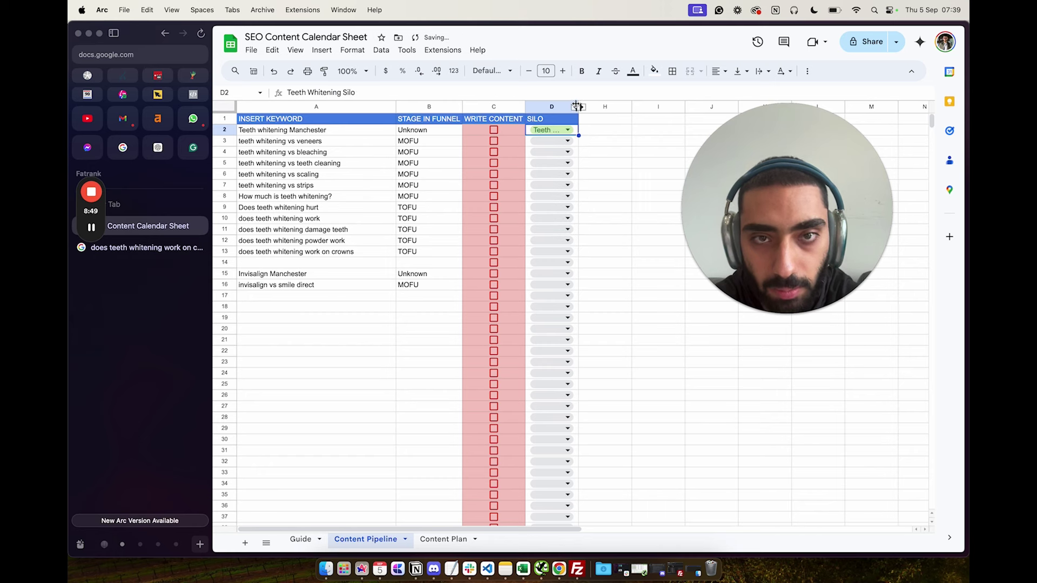
drag(592, 132, 613, 254)
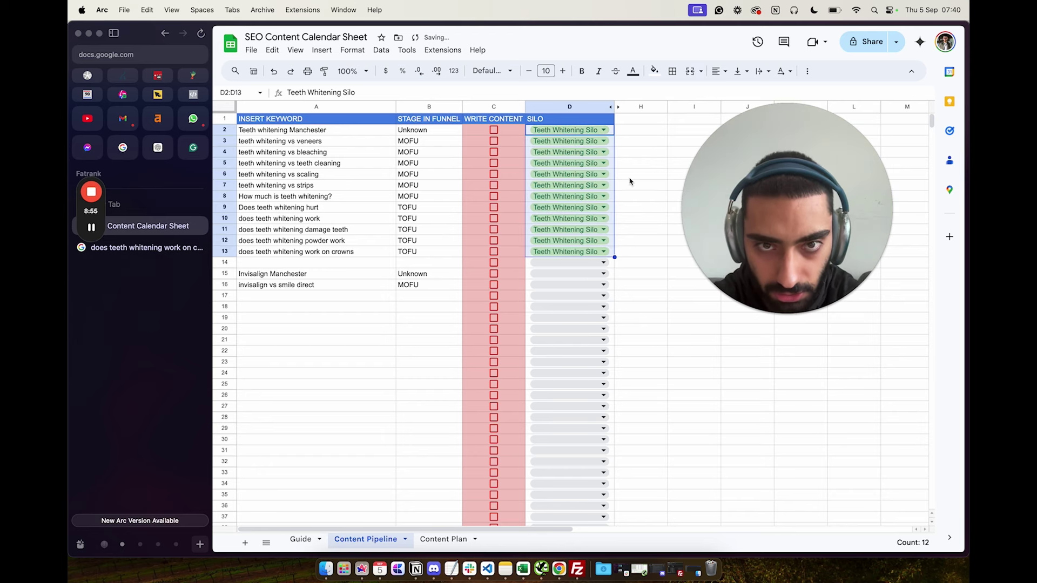
Assign "Invisalign Silo" to cell D15 and fill it down to D16 for the two Invisalign keywords.
click(559, 274)
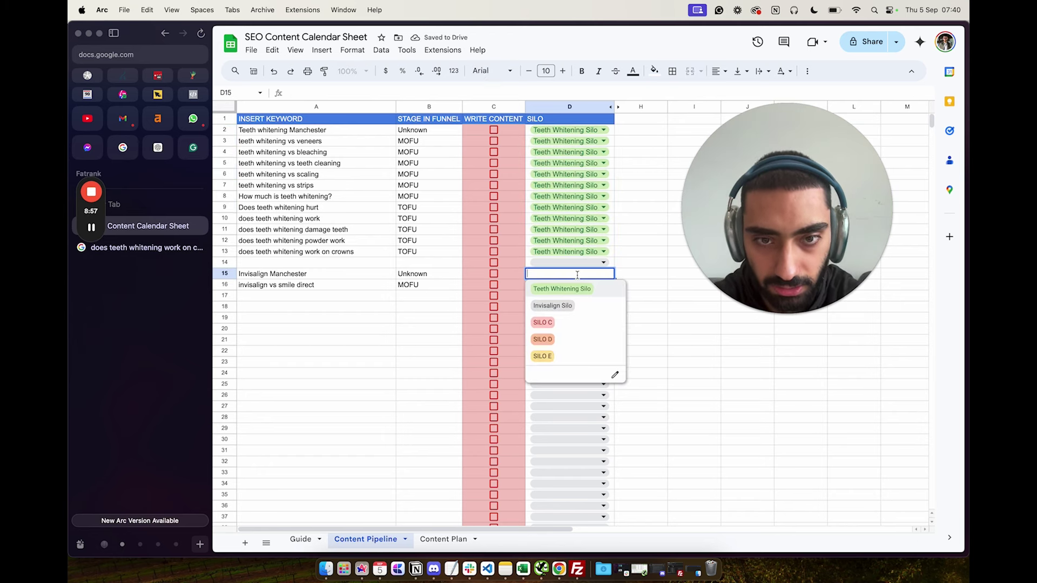
click(552, 305)
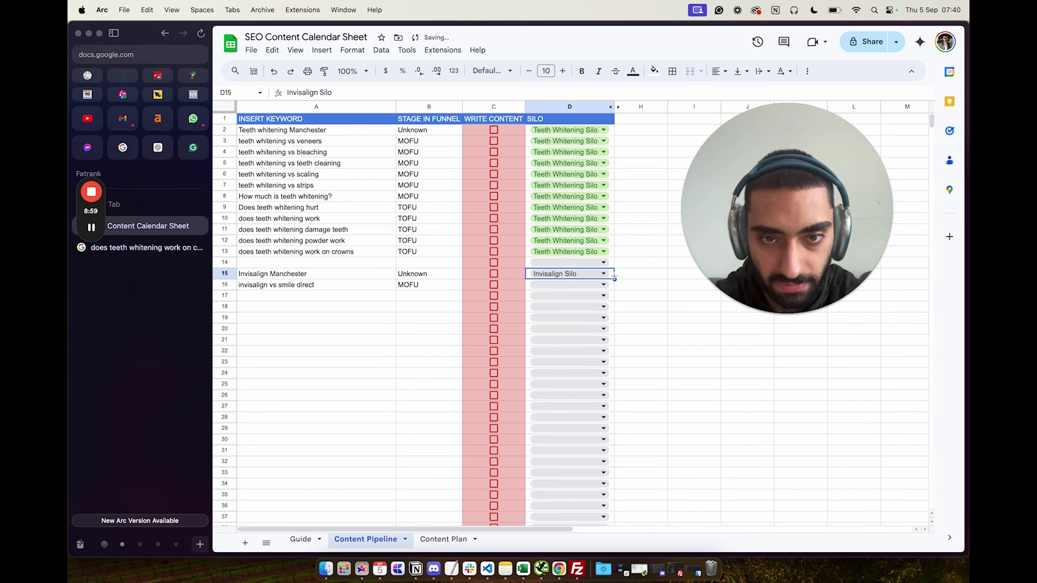
drag(615, 279, 614, 290)
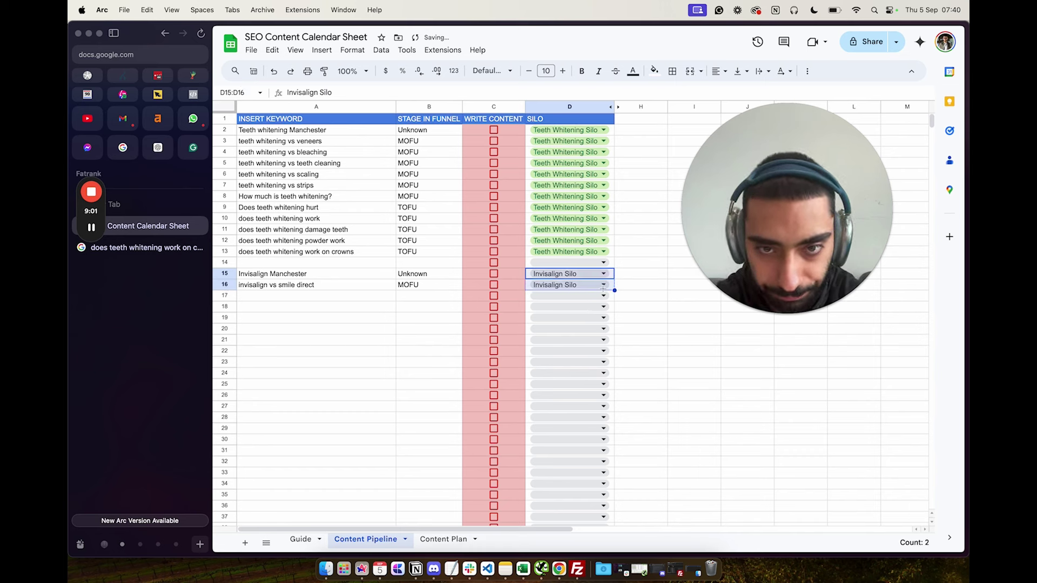
Enter the keyword "Does invisalign hurt?" in cell A17 and assign it to "Invisalign Silo" in D17.
click(270, 296)
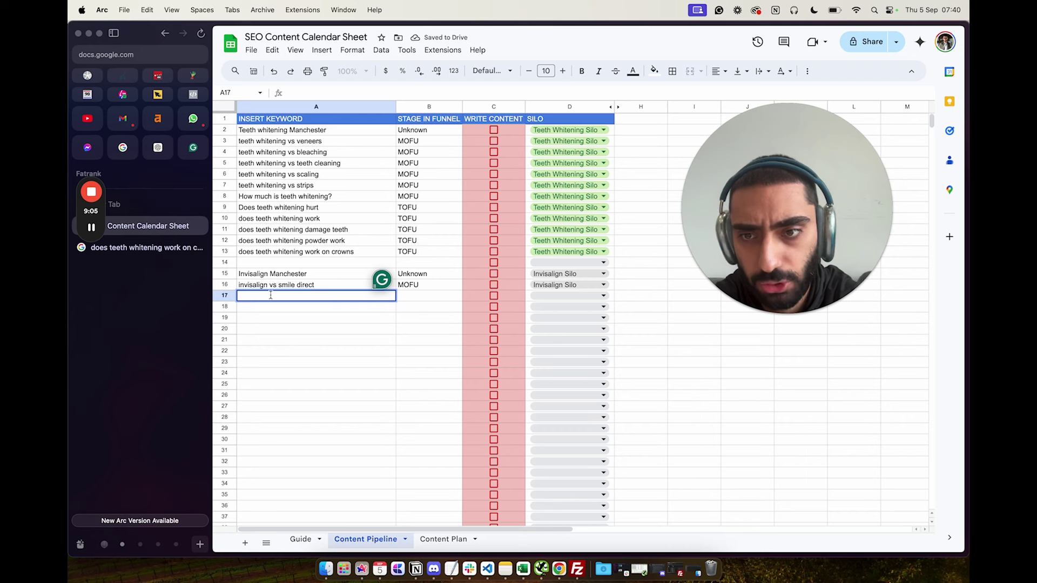
text(Does inv)
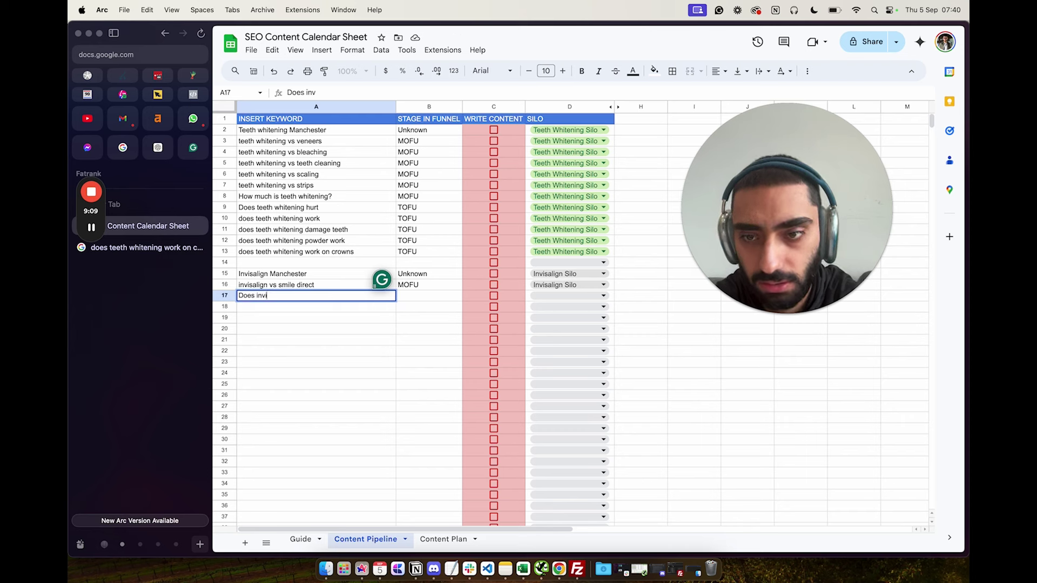
text(isalign hurt?)
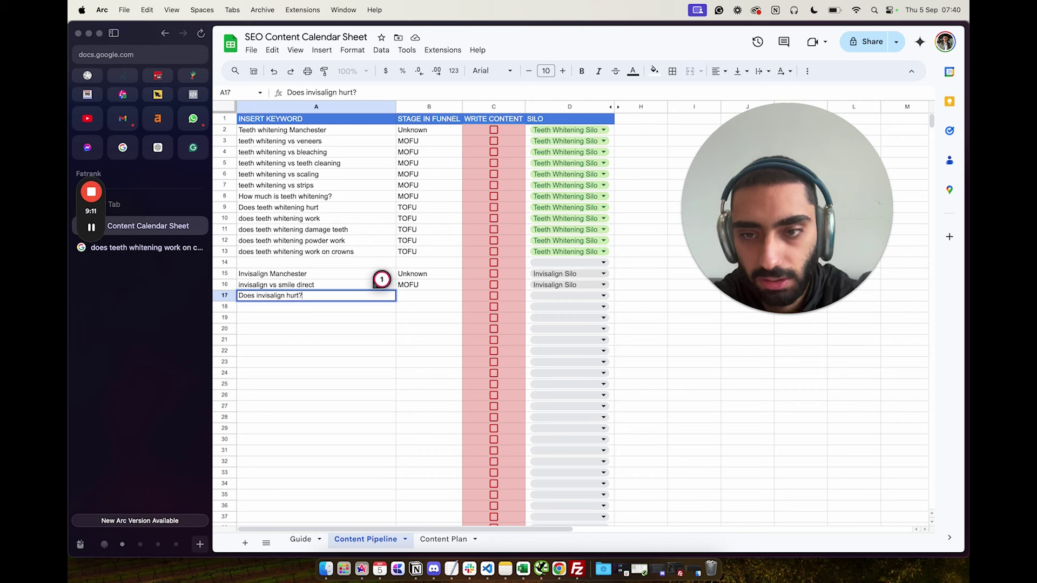
key(Return)
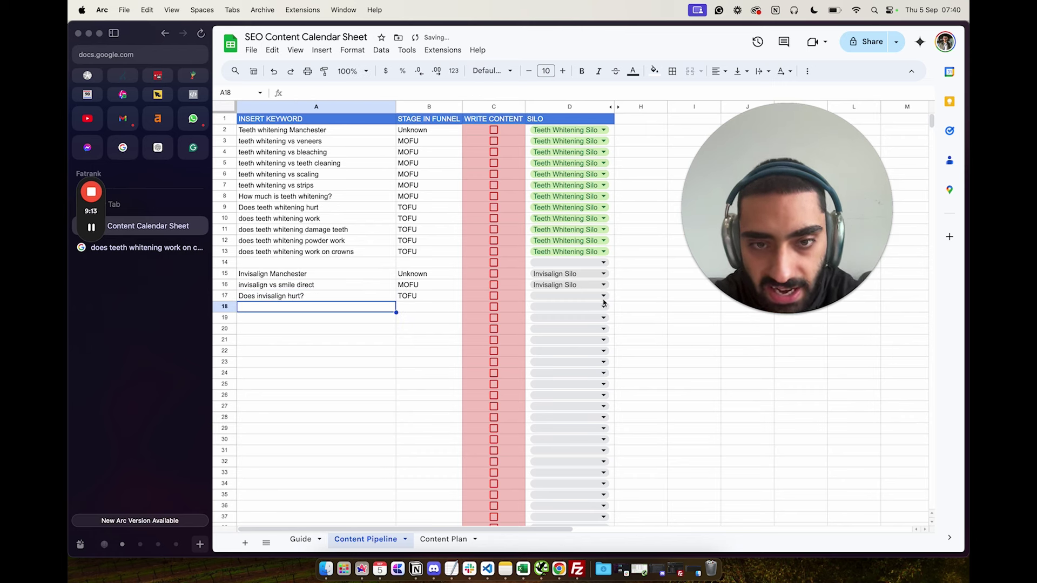
click(603, 295)
click(558, 329)
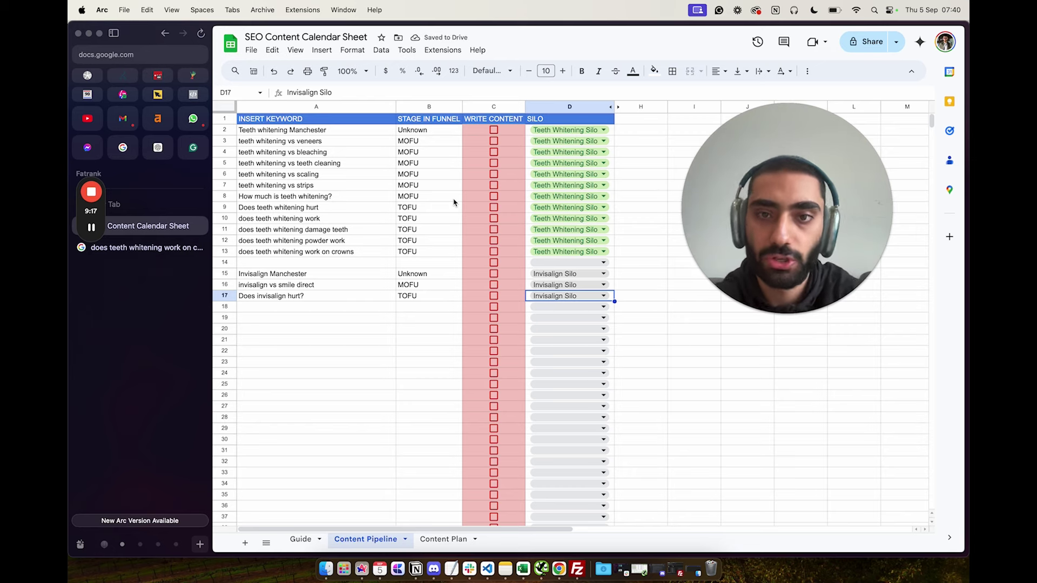
Mark "Teeth whitening Manchester" as Write Content in C2 and fill the ticked checkbox down through C13.
click(494, 130)
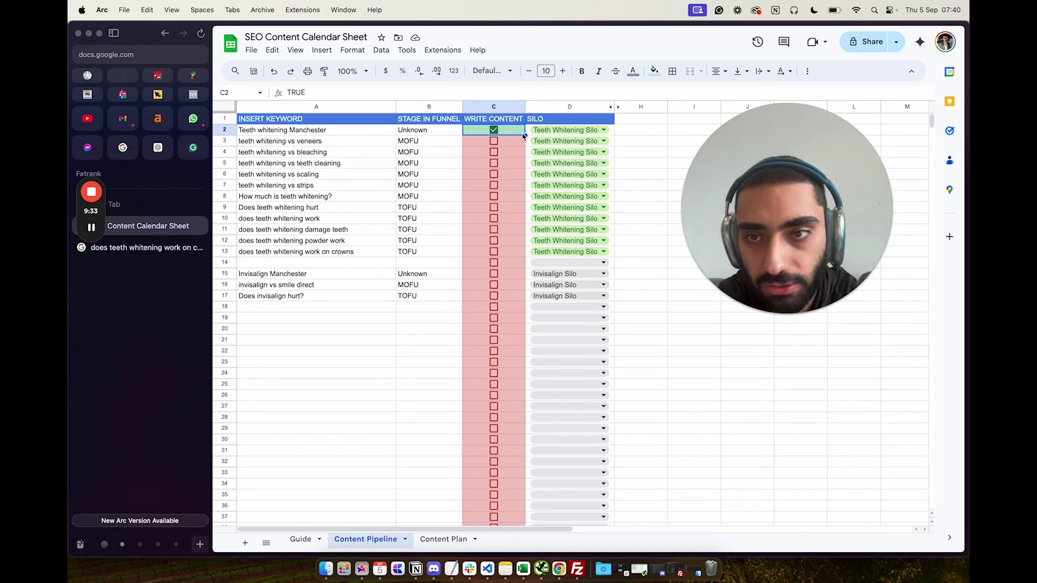
click(275, 131)
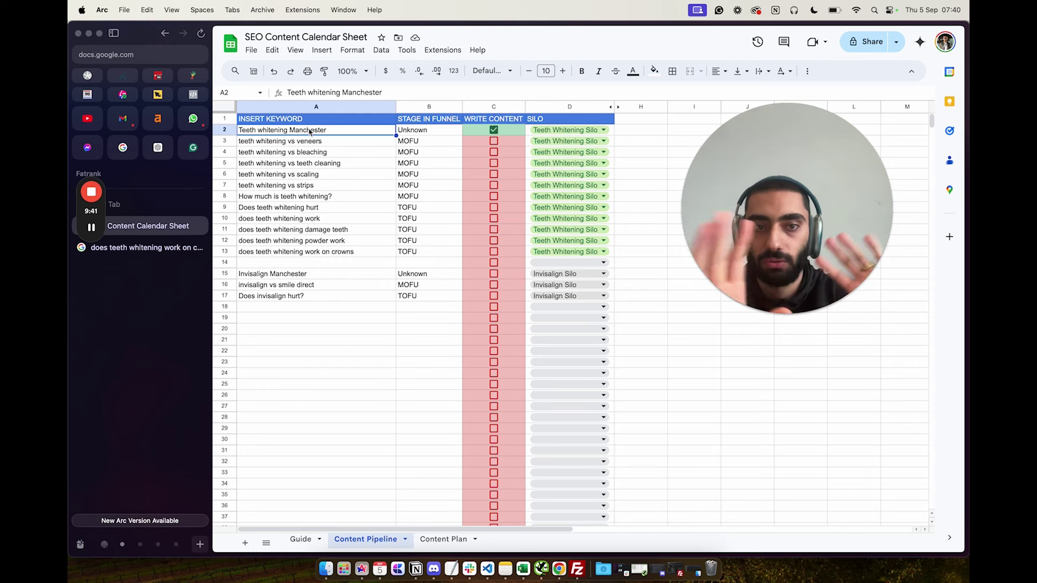
click(523, 133)
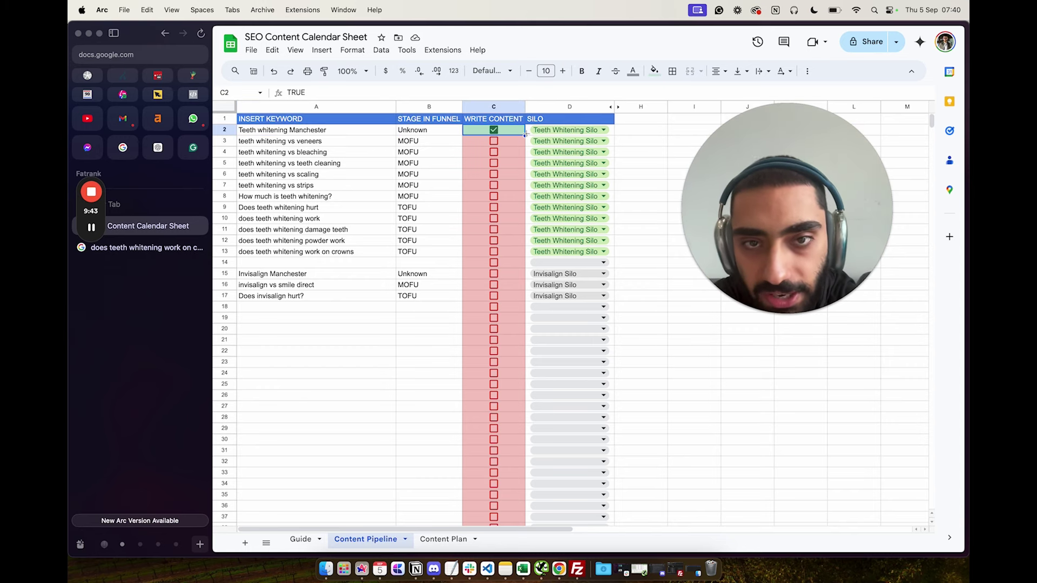
drag(524, 135, 523, 256)
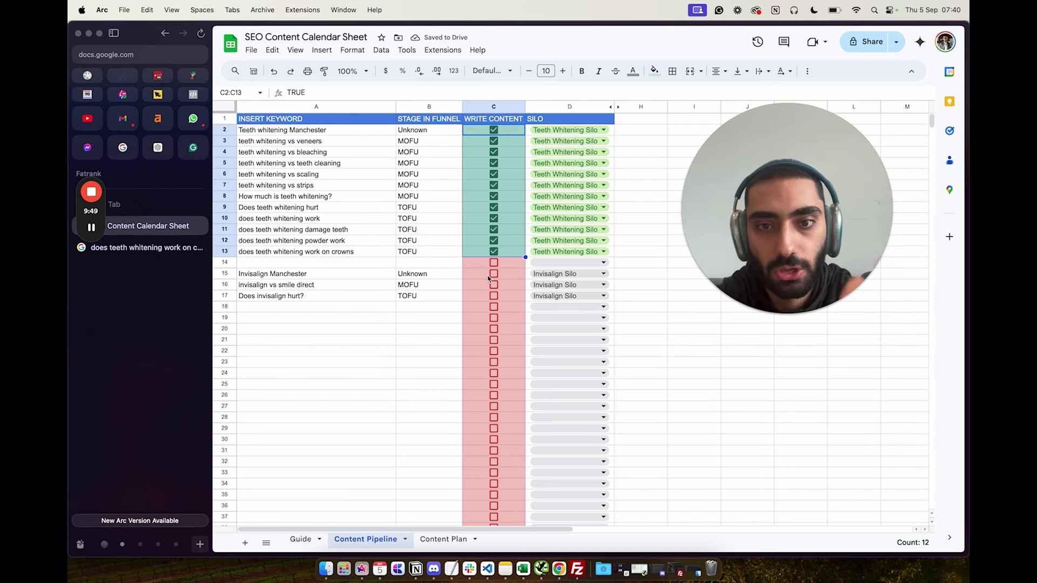
Tick the Write Content checkboxes for the three Invisalign keywords in C15 to C17.
click(494, 273)
click(493, 284)
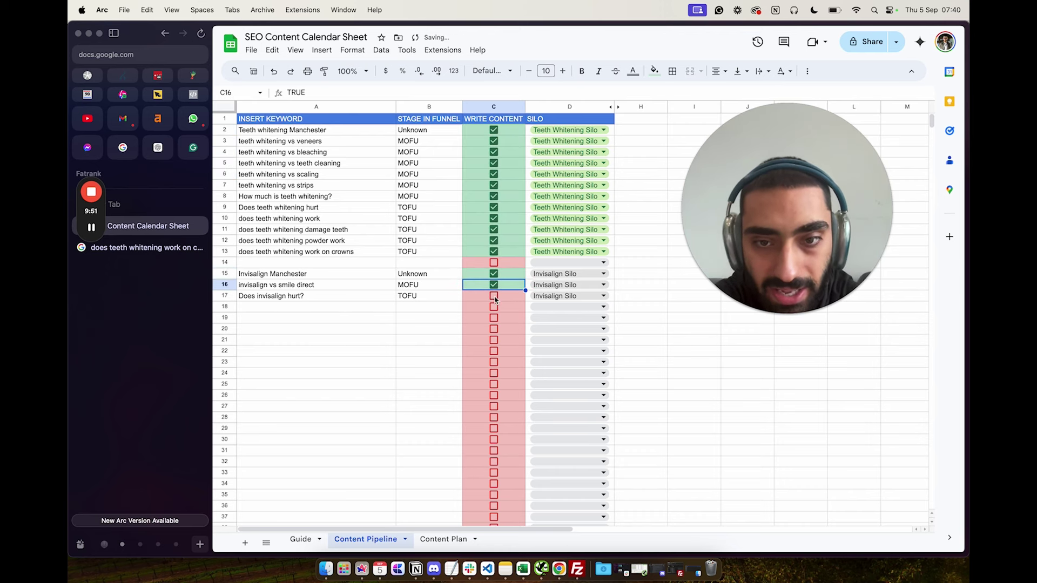
click(493, 295)
On the Content Plan sheet, fit the Silo column to its text and check the keyword rows in A2:C16.
click(436, 539)
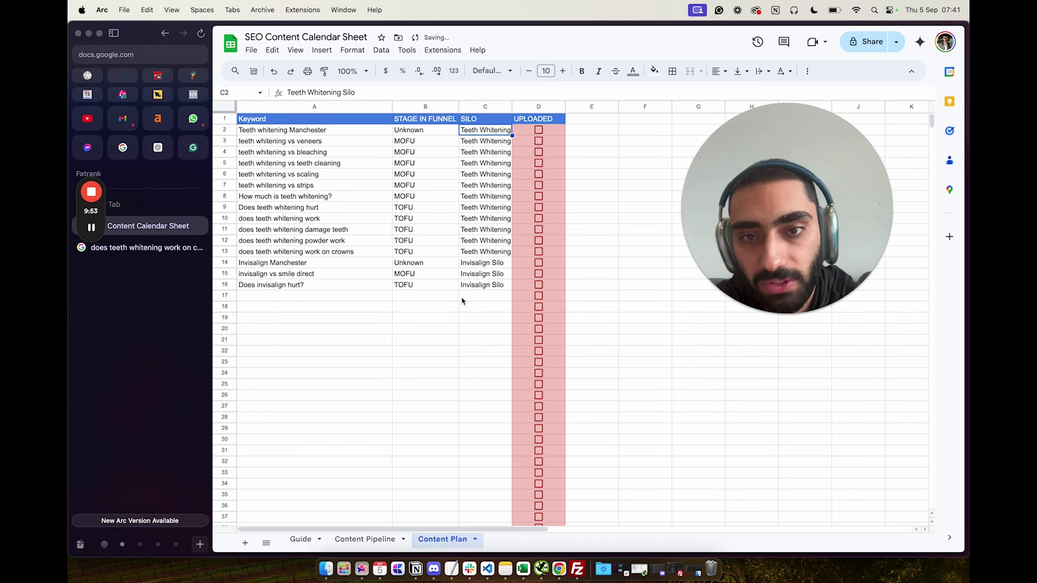
double_click(512, 106)
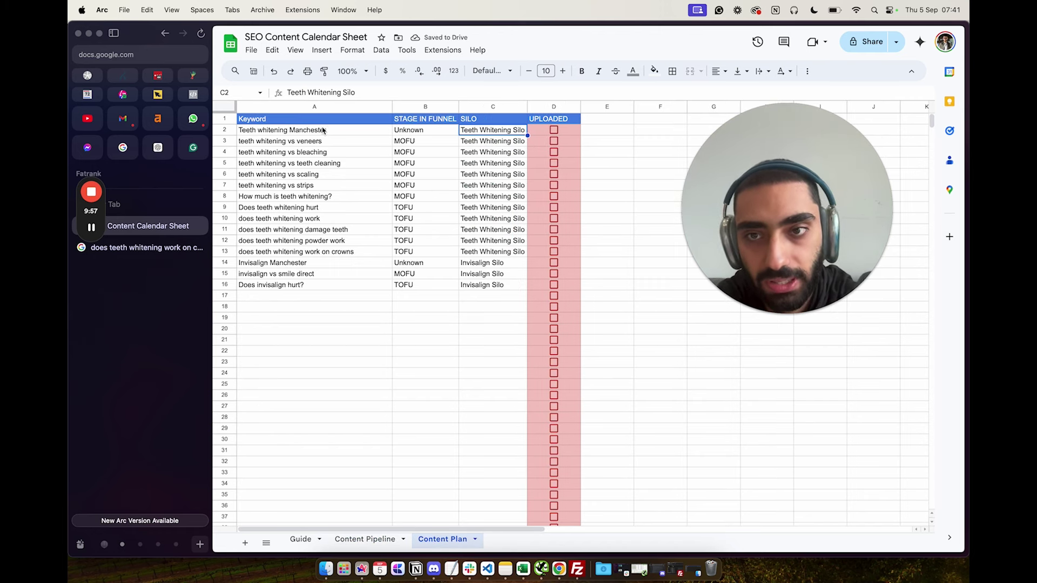
drag(324, 131, 488, 287)
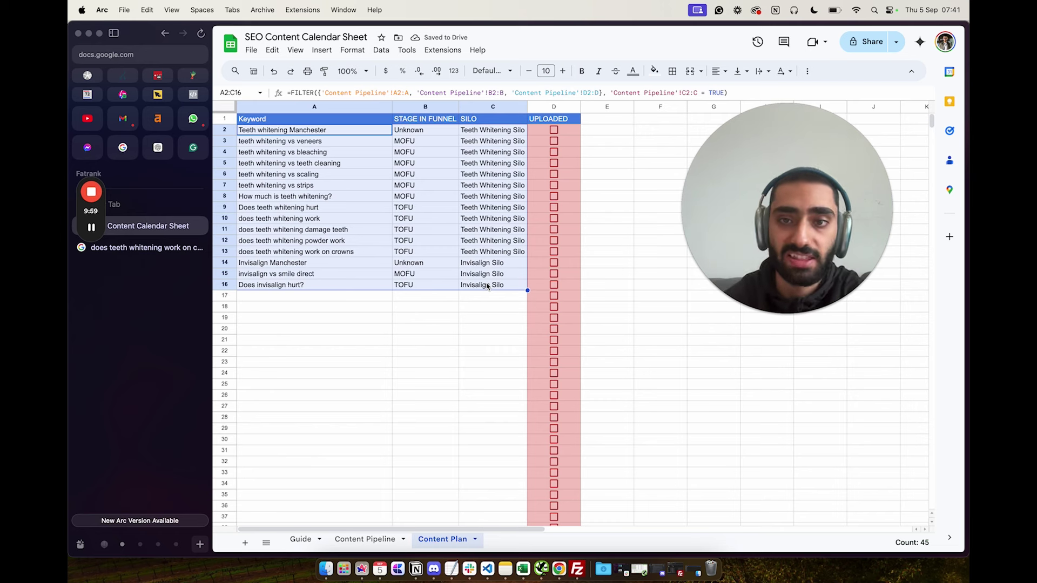
click(449, 342)
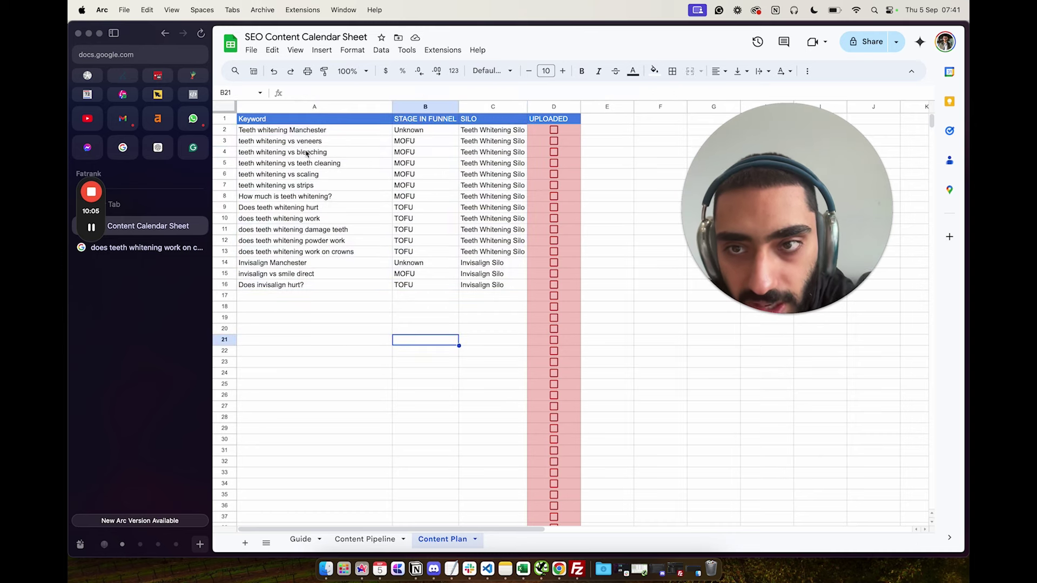
Review the Content Plan's keywords, funnel stages and Invisalign rows against the entries in the Content Pipeline sheet.
drag(300, 131, 301, 297)
click(301, 296)
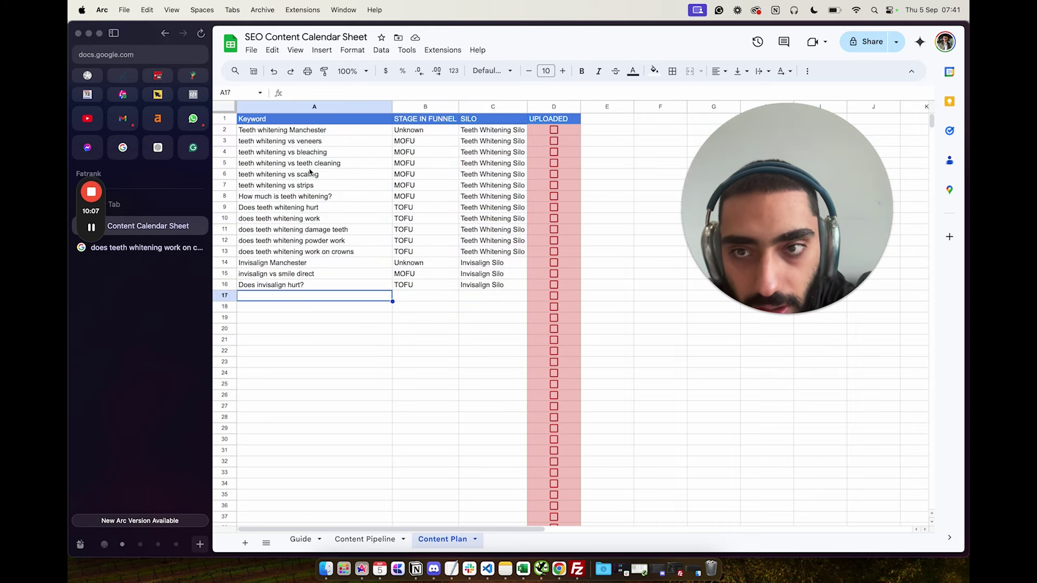
drag(424, 132, 423, 290)
click(362, 539)
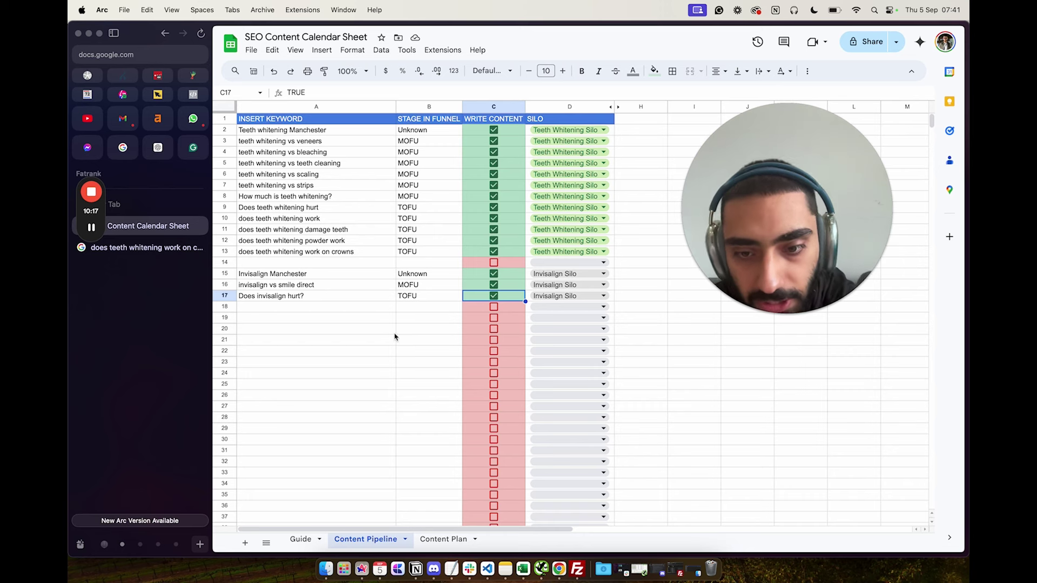
click(441, 542)
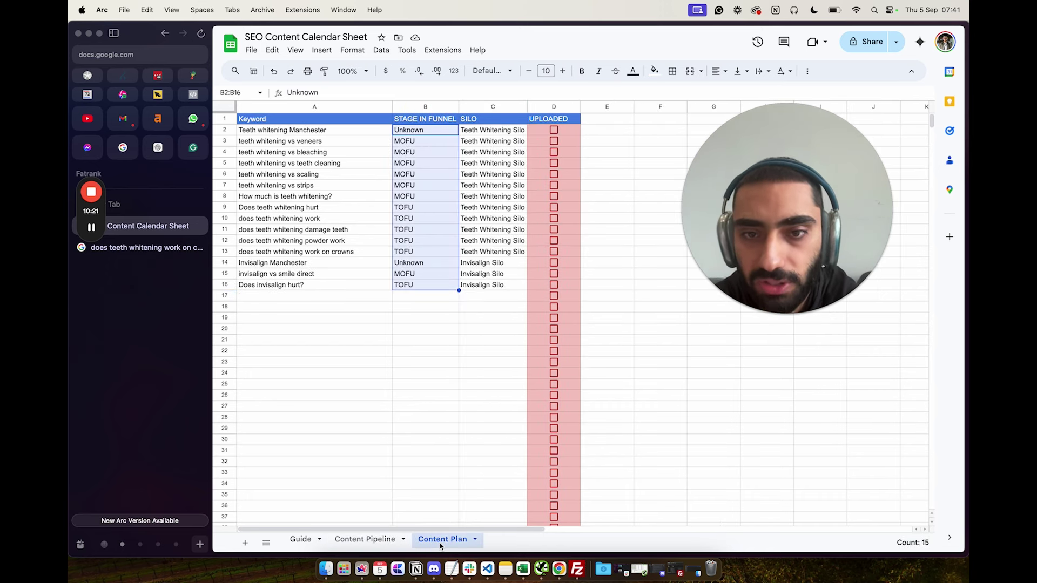
drag(495, 264, 336, 292)
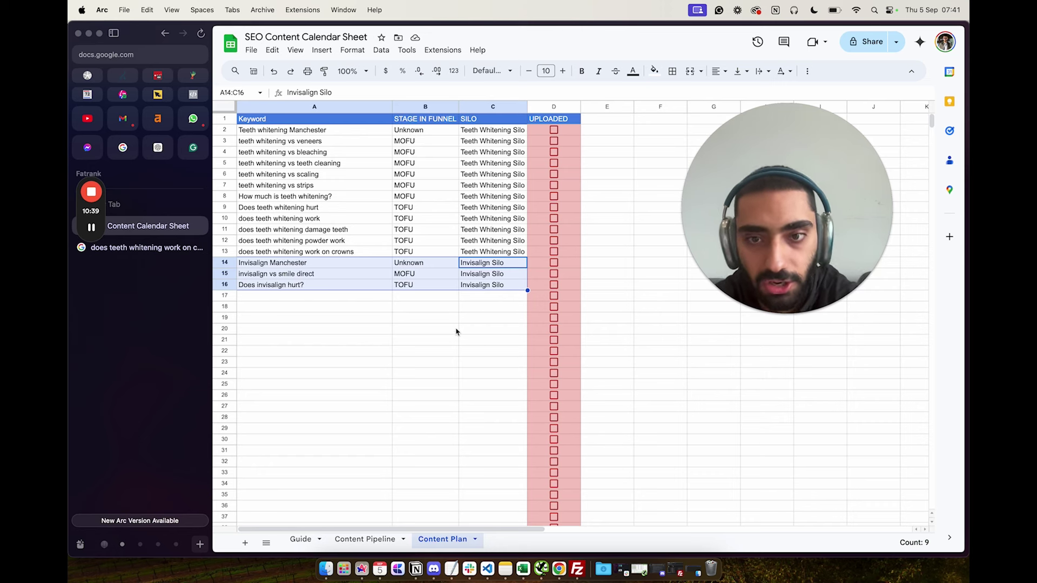
click(367, 538)
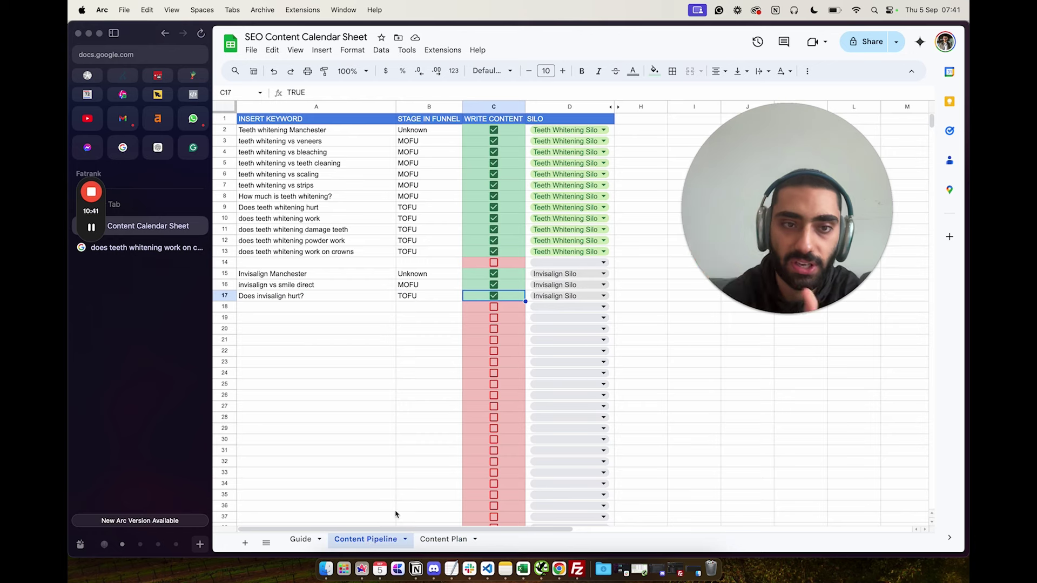
Switch to the Google search page, search for "dentists in manchester" and look through the results.
click(143, 247)
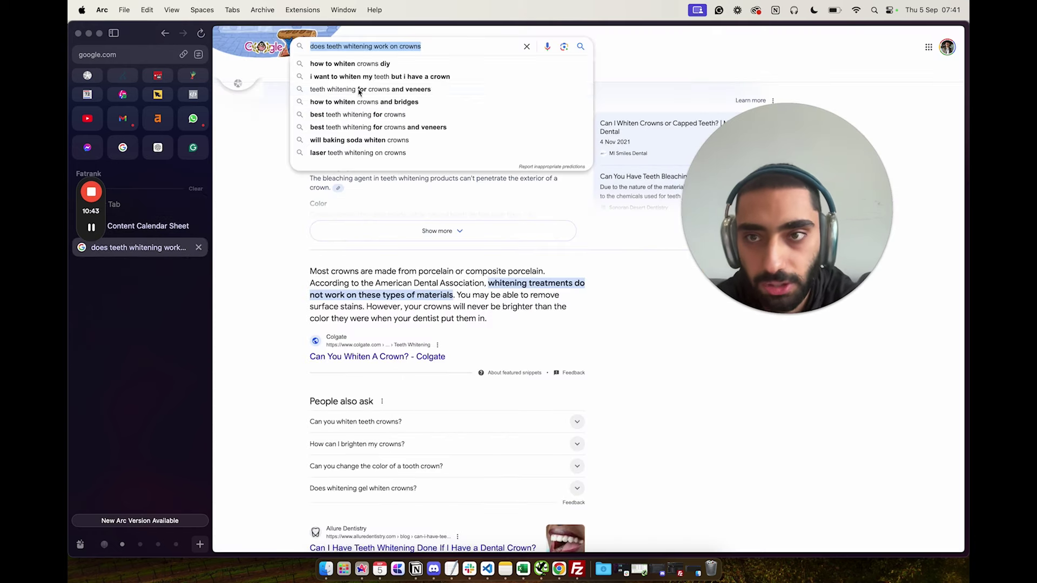
text(dentists i)
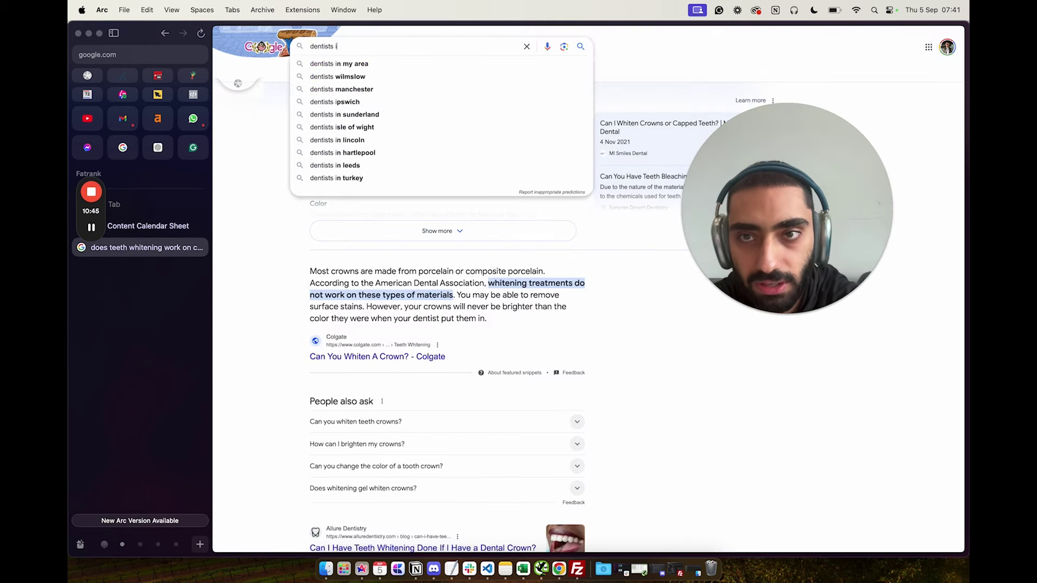
text(n manchester)
key(Return)
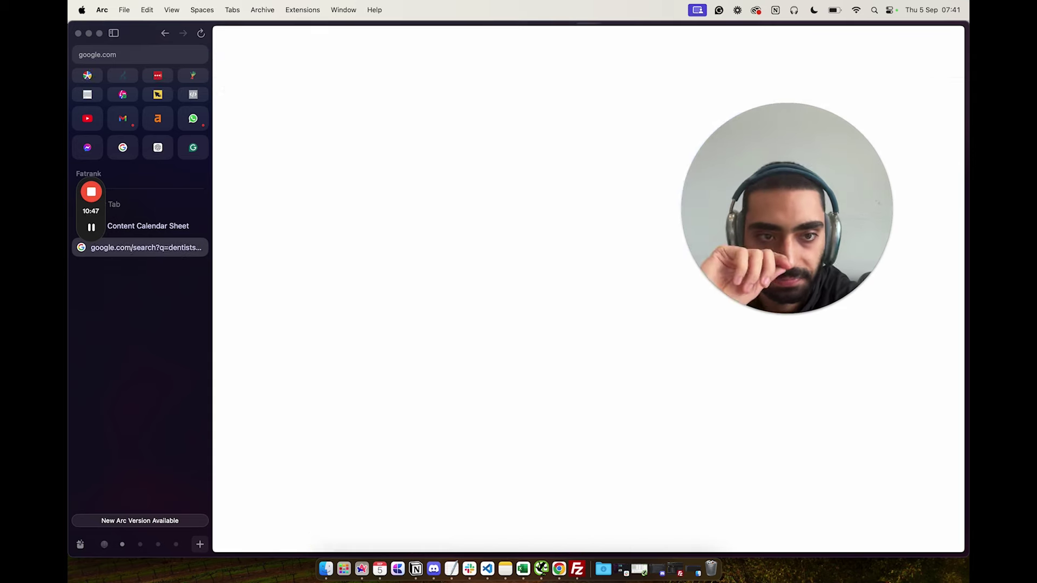
scroll(243, 331, down, 5)
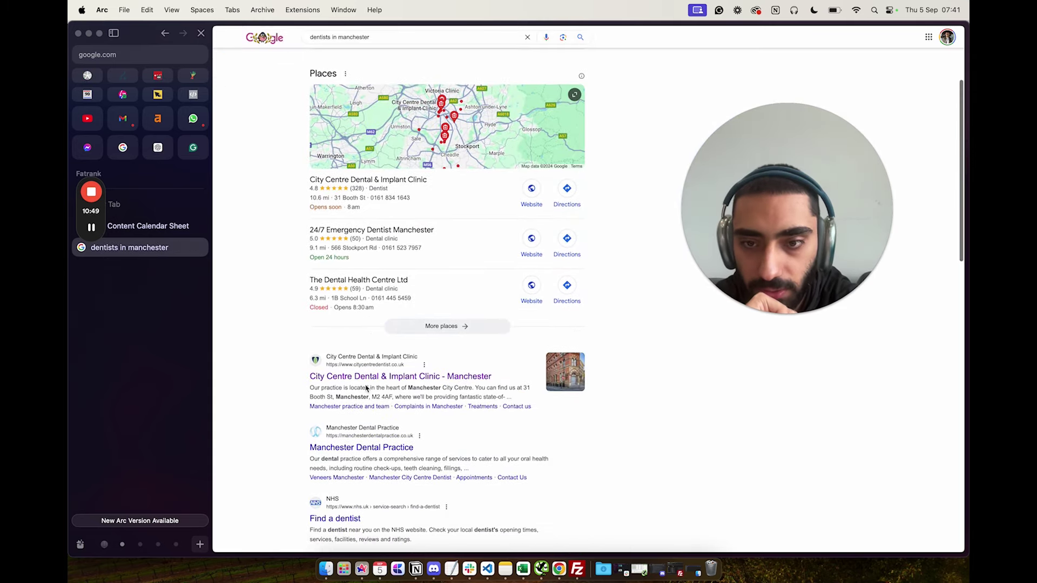
Open the City Centre Dental & Implant Clinic website, accept its cookies, and examine its treatments list, highlighting "Dental implants".
click(375, 378)
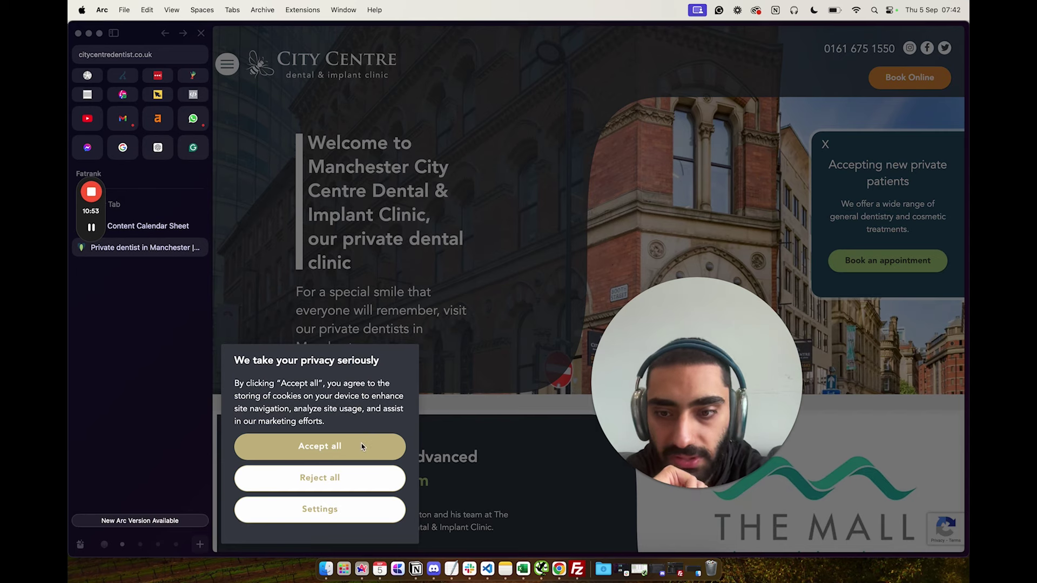
click(361, 446)
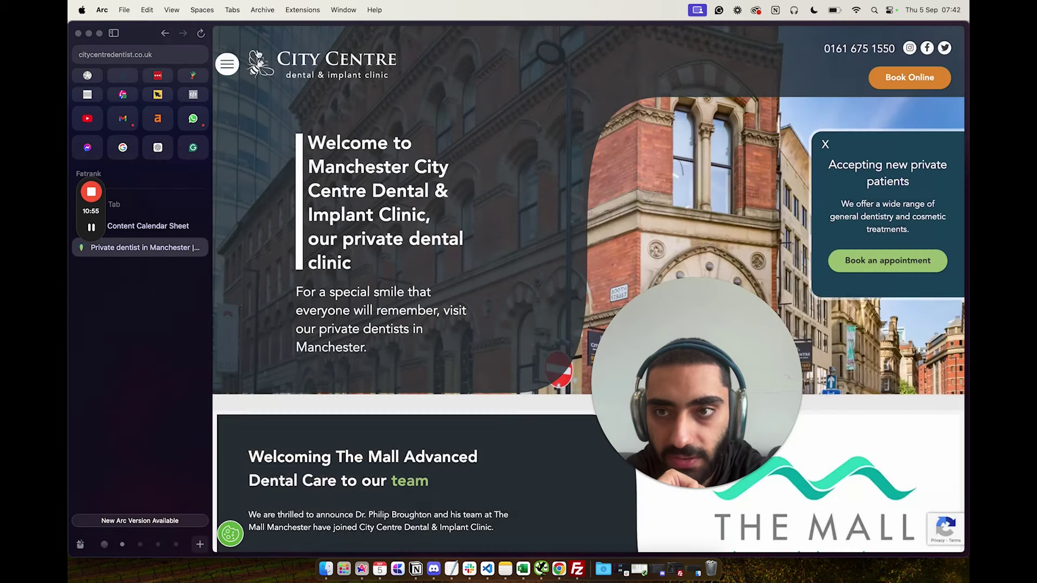
click(227, 65)
click(318, 257)
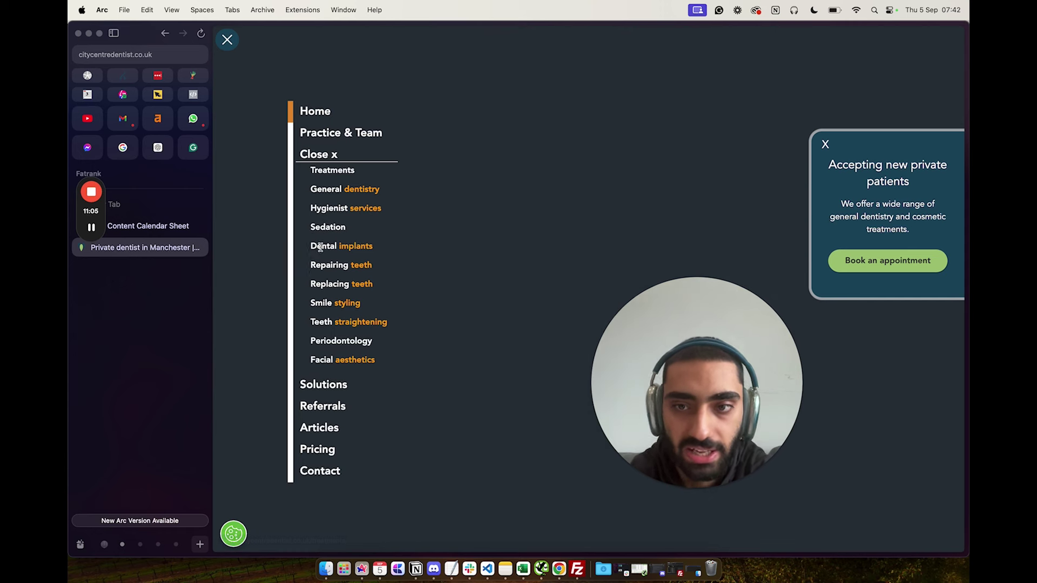
drag(308, 246, 383, 249)
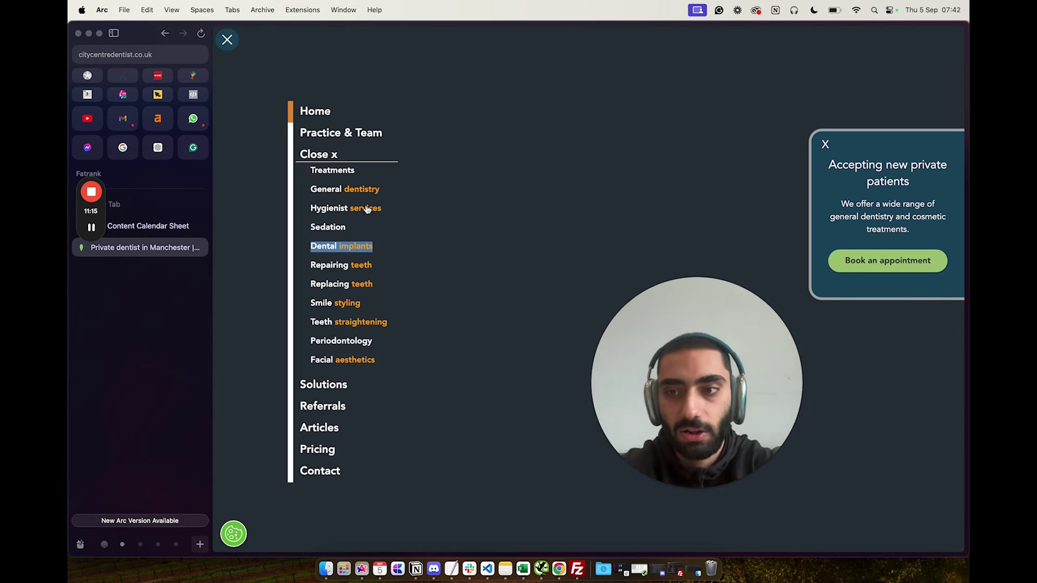
Return to the SEO Content Calendar Sheet, view the content clustering funnel on the Guide sheet, and look at the file options.
click(149, 225)
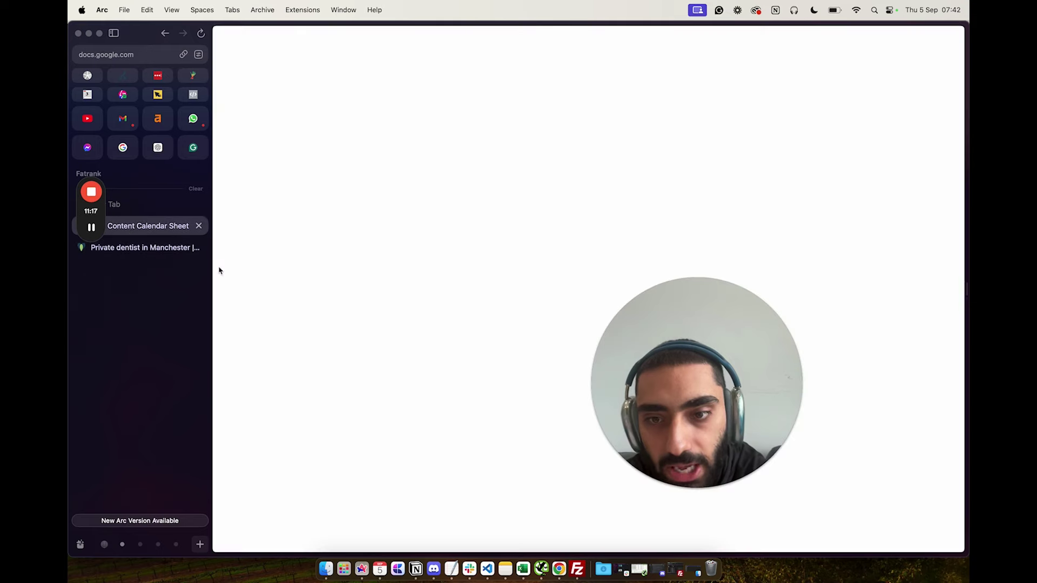
click(300, 540)
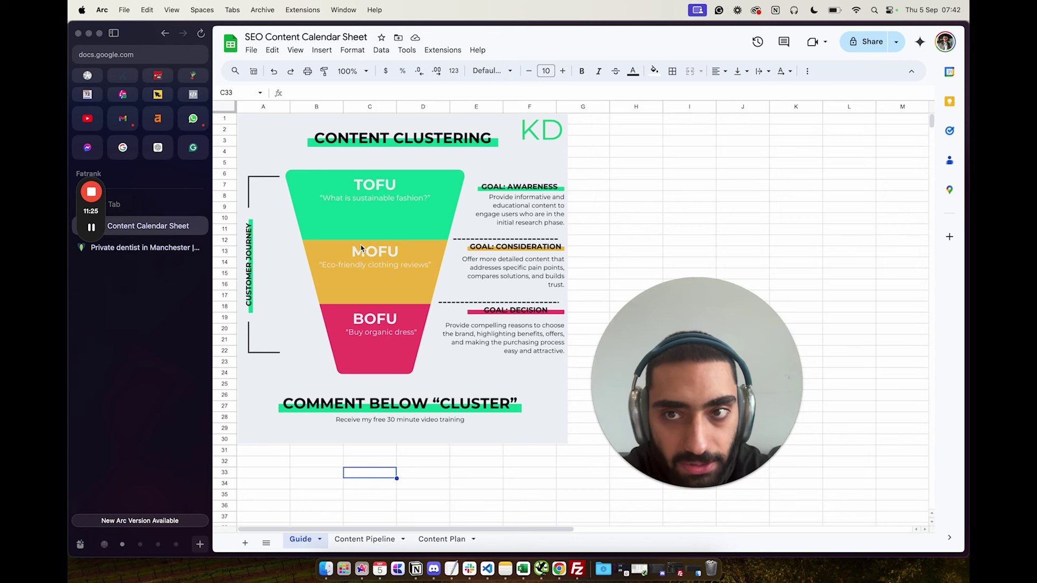
click(251, 50)
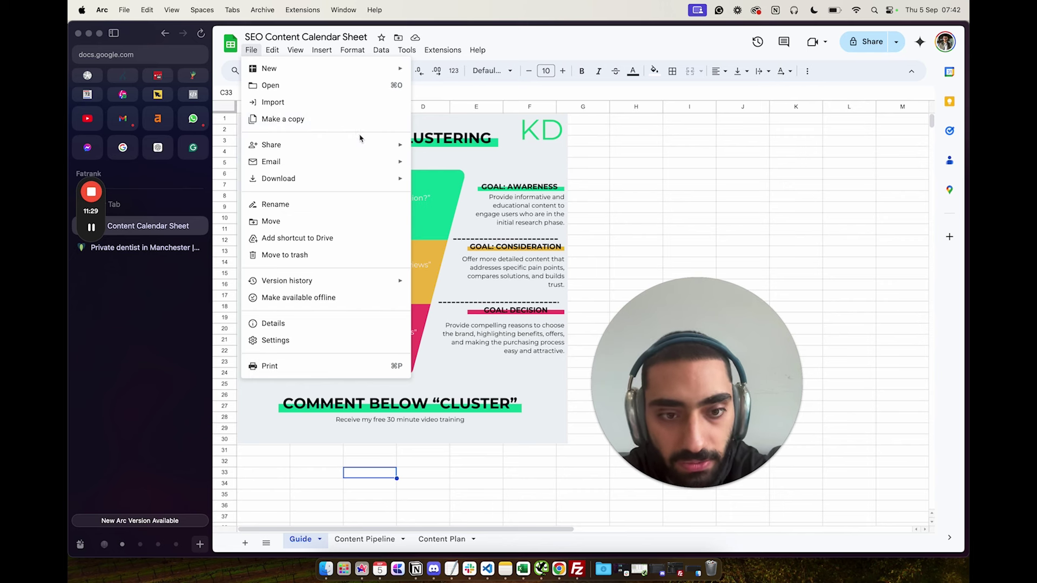
click(470, 303)
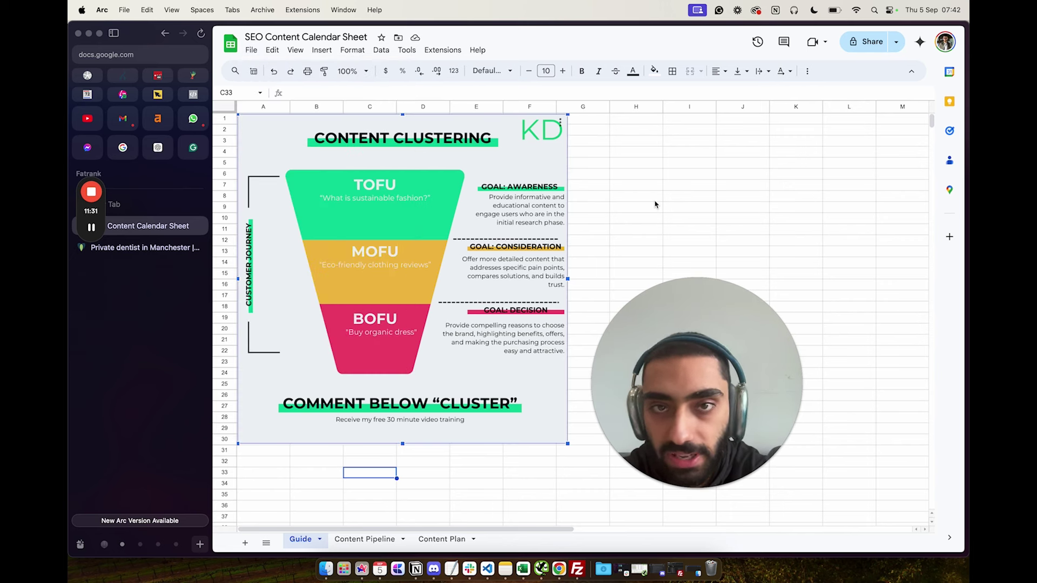